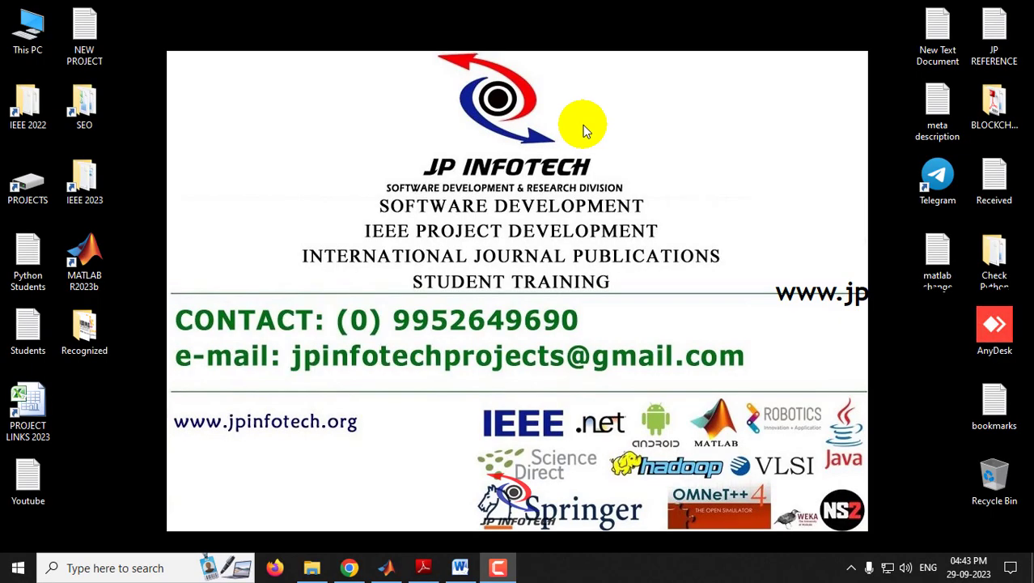
Bring the Chrome window with the jpinfotech.org tab to the front.
{"action": "left_click", "coordinate": [348, 567]}
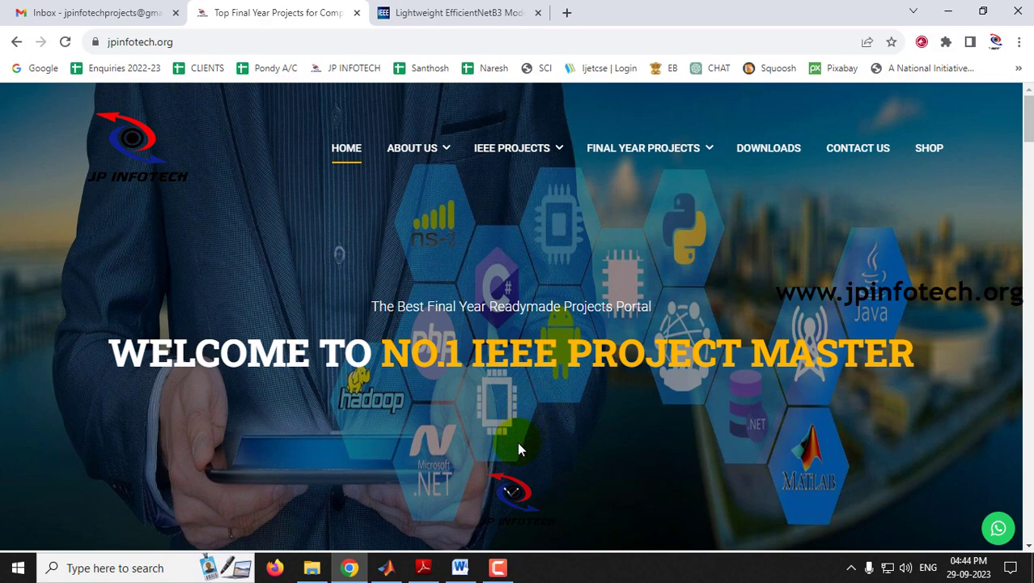
{"action": "left_click", "coordinate": [458, 567]}
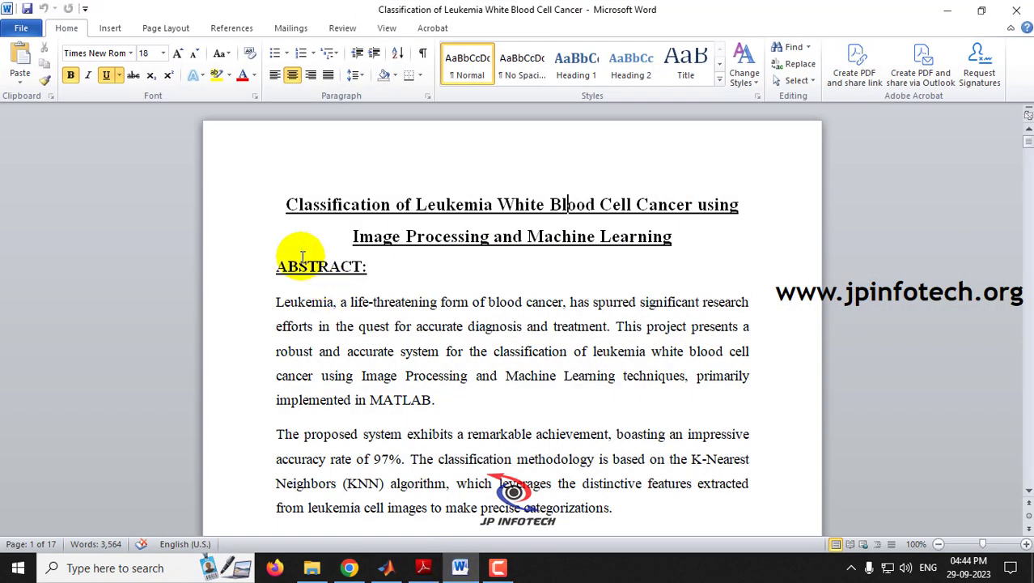
{"action": "left_click_drag", "start_coordinate": [283, 204], "coordinate": [625, 253]}
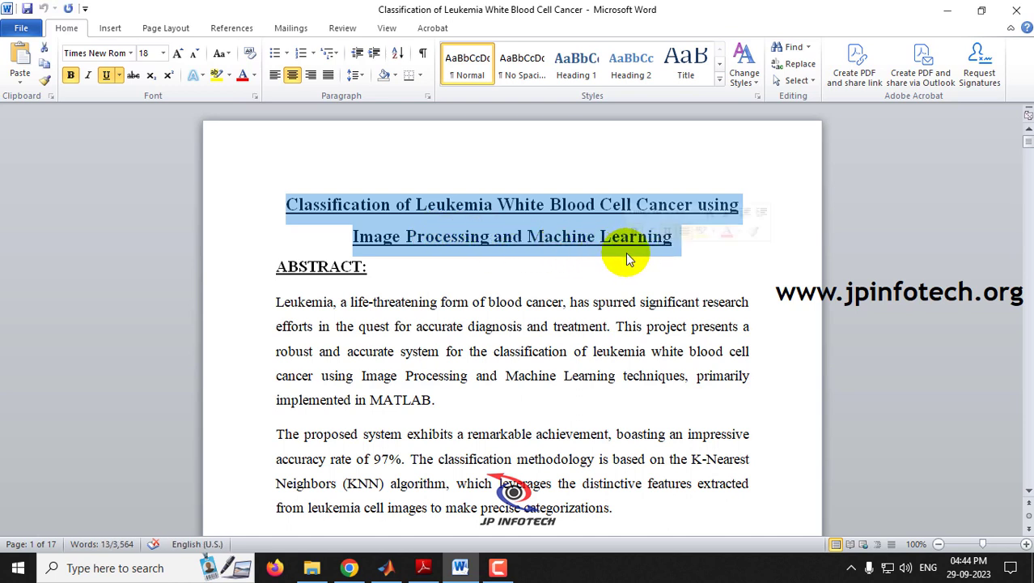
{"action": "left_click", "coordinate": [349, 568]}
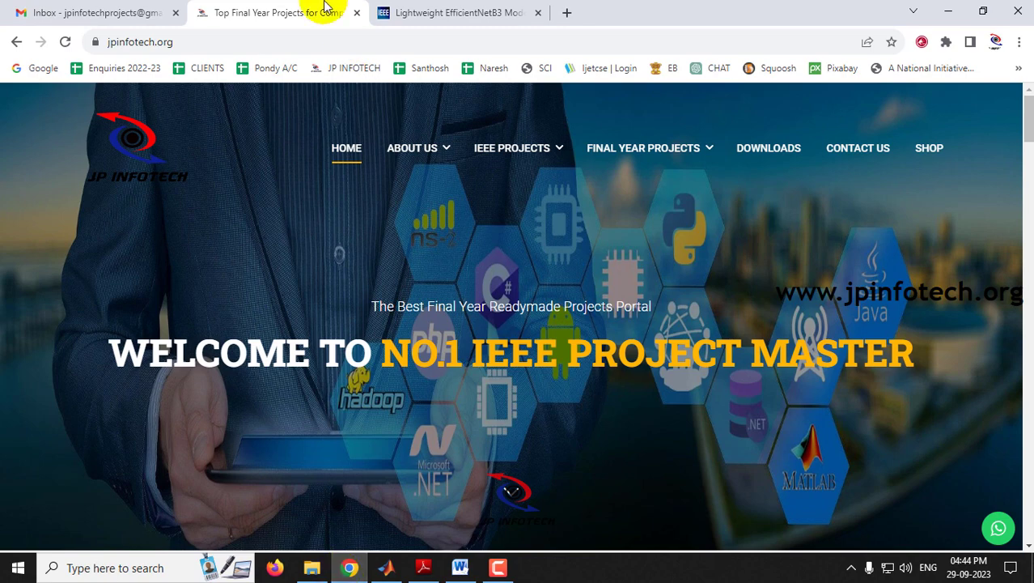
Read the EfficientNetB3 leukemia article's title and abstract on IEEE Xplore, then show the desktop.
{"action": "left_click", "coordinate": [420, 10]}
{"action": "left_click_drag", "start_coordinate": [19, 298], "coordinate": [430, 354]}
{"action": "scroll", "coordinate": [431, 356], "scroll_direction": "down", "scroll_amount": 3}
{"action": "scroll", "coordinate": [430, 356], "scroll_direction": "down", "scroll_amount": 7}
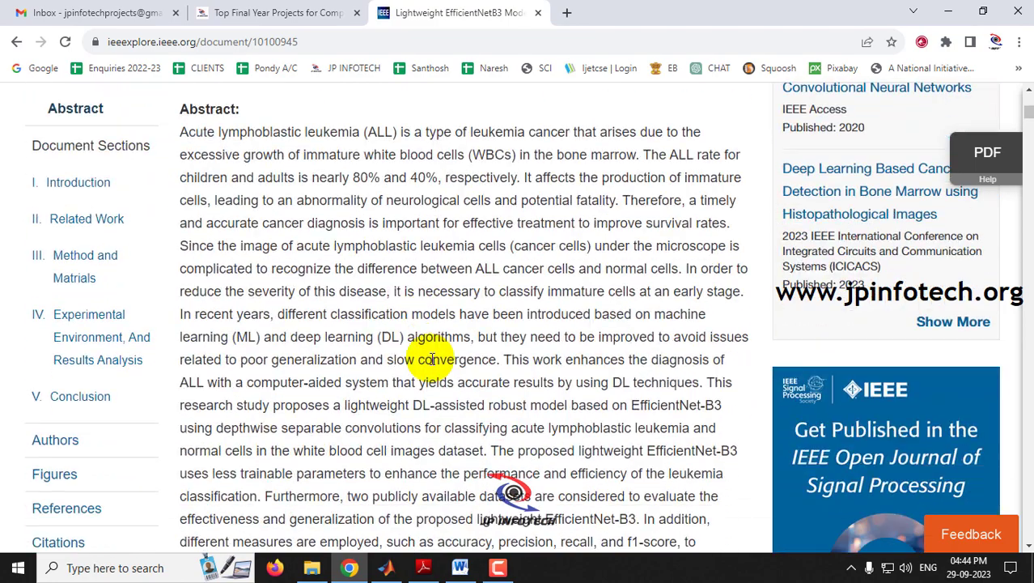
{"action": "scroll", "coordinate": [393, 335], "scroll_direction": "down", "scroll_amount": 4}
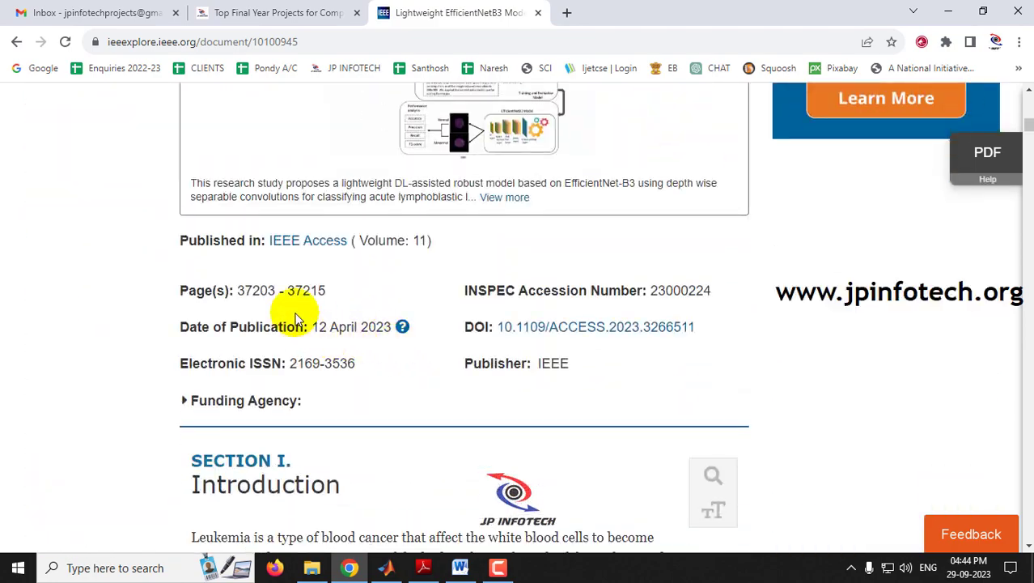
{"action": "scroll", "coordinate": [450, 244], "scroll_direction": "up", "scroll_amount": 5}
{"action": "scroll", "coordinate": [450, 243], "scroll_direction": "up", "scroll_amount": 8}
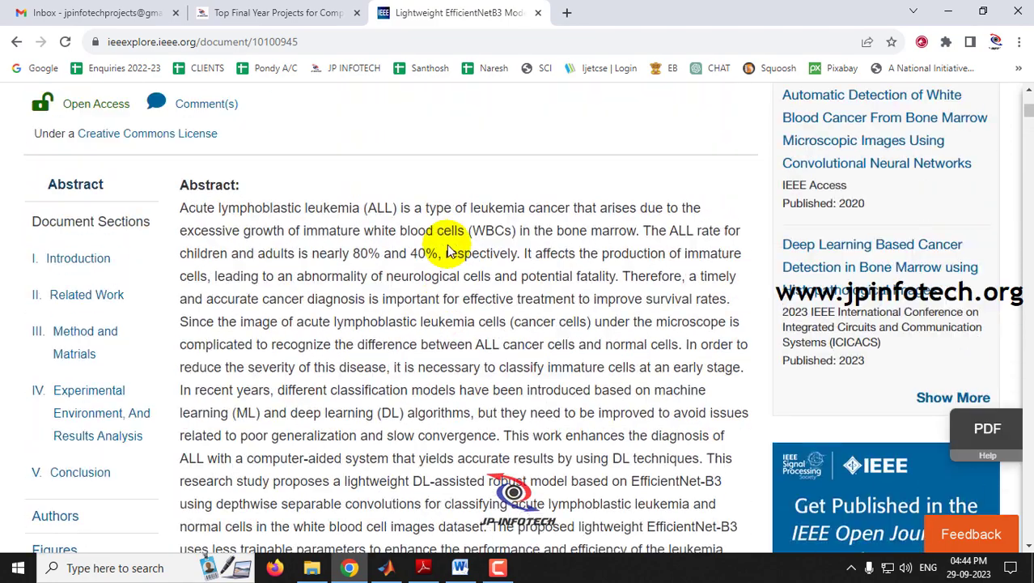
{"action": "key", "text": "super+d"}
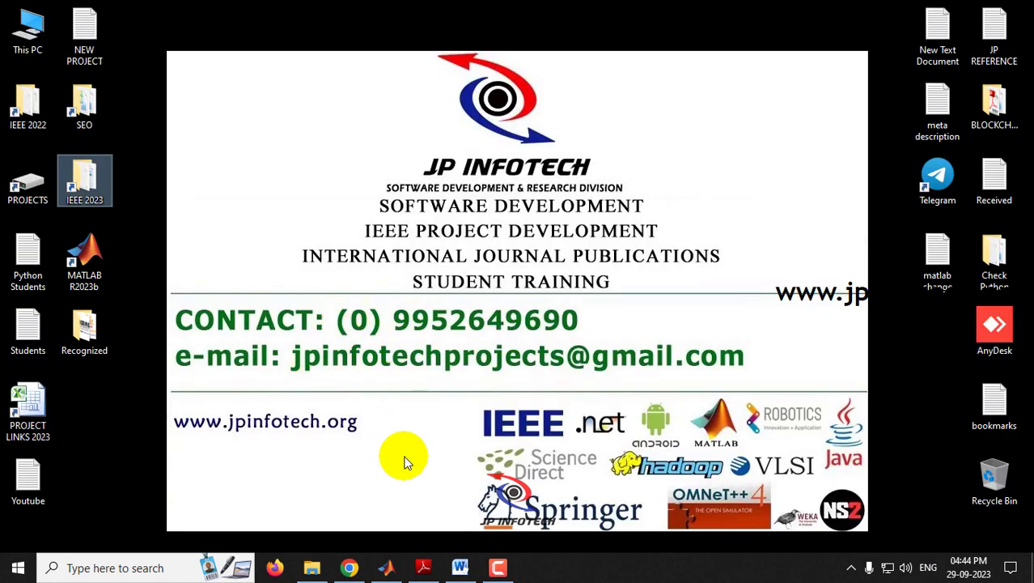
{"action": "left_click", "coordinate": [422, 567]}
{"action": "scroll", "coordinate": [733, 306], "scroll_direction": "down", "scroll_amount": 3}
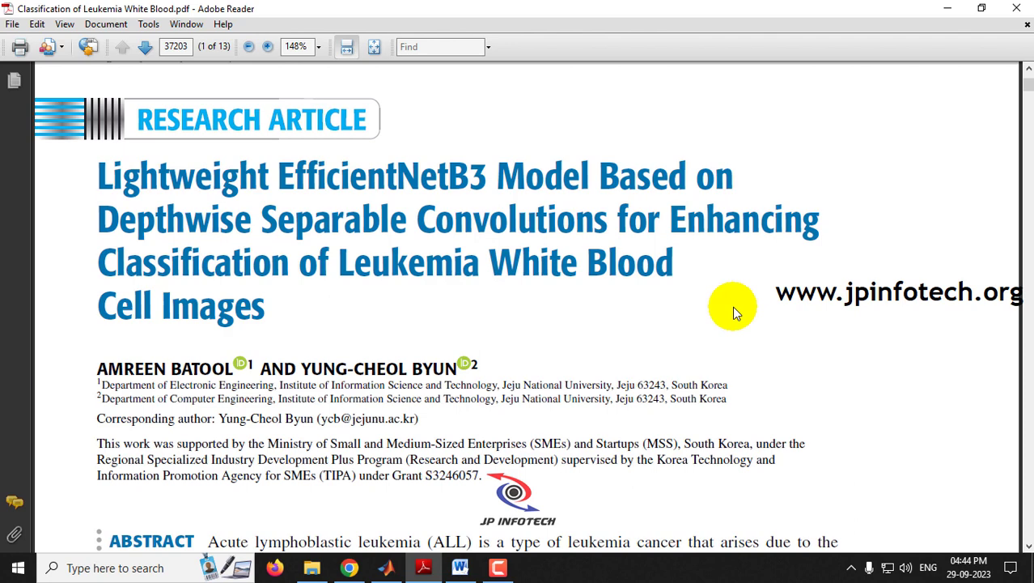
{"action": "scroll", "coordinate": [734, 307], "scroll_direction": "down", "scroll_amount": 3}
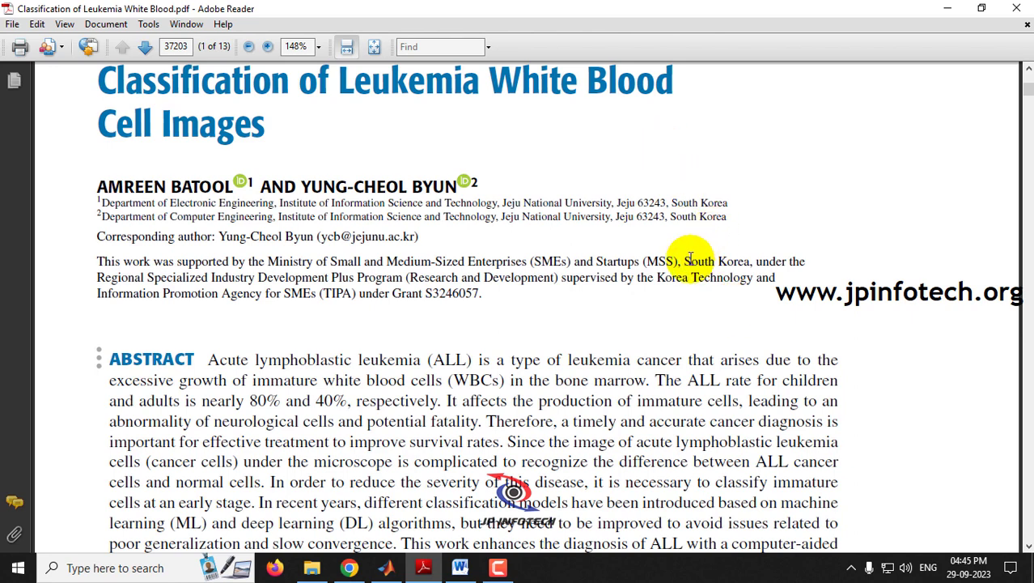
{"action": "scroll", "coordinate": [692, 257], "scroll_direction": "down", "scroll_amount": 3}
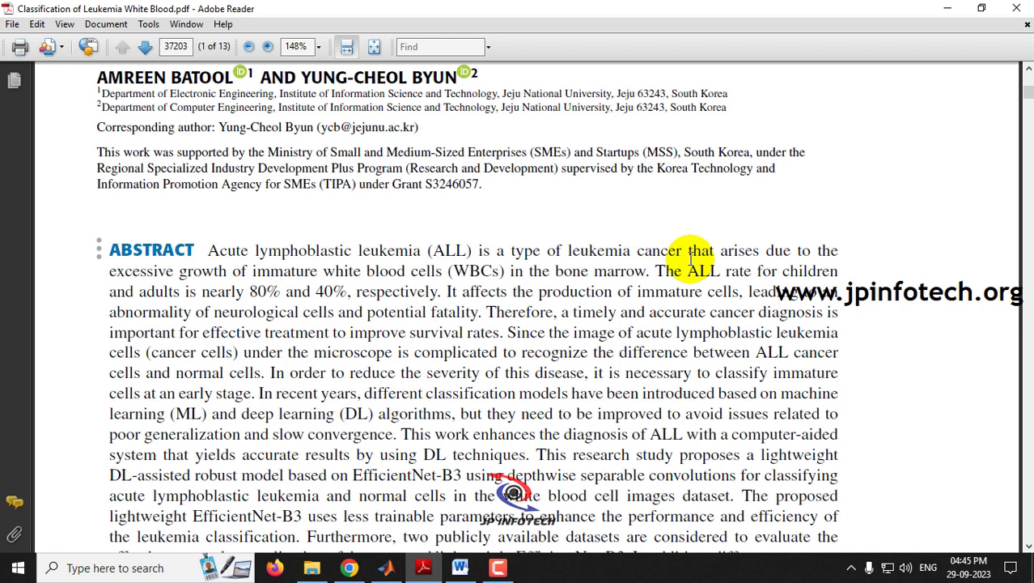
{"action": "left_click_drag", "start_coordinate": [353, 475], "coordinate": [501, 475]}
{"action": "left_click_drag", "start_coordinate": [1028, 92], "coordinate": [1028, 69]}
Minimise the PDF, bring the Word report back and highlight the first abstract paragraph mentioning MATLAB.
{"action": "left_click", "coordinate": [947, 8]}
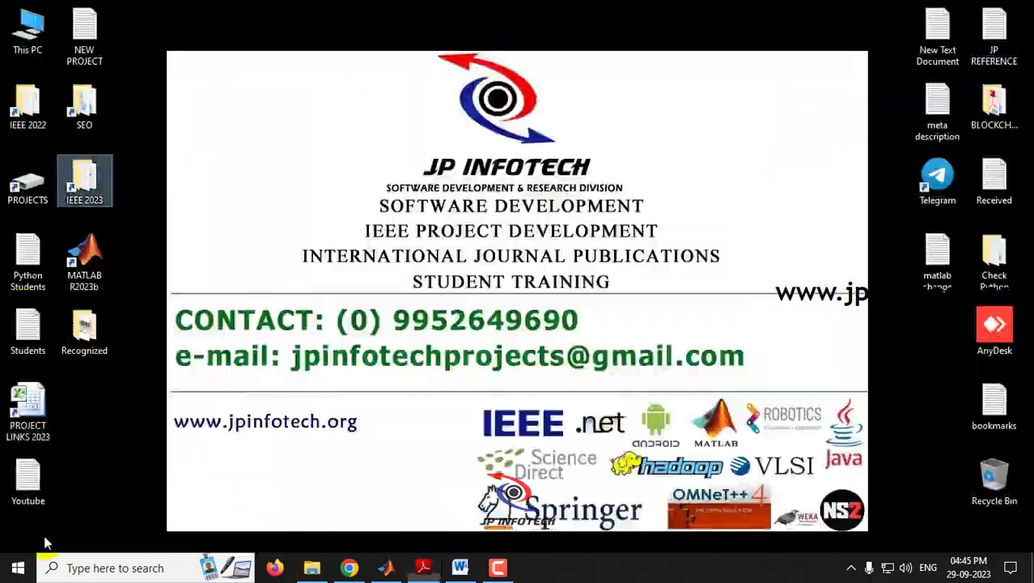
{"action": "left_click", "coordinate": [460, 567]}
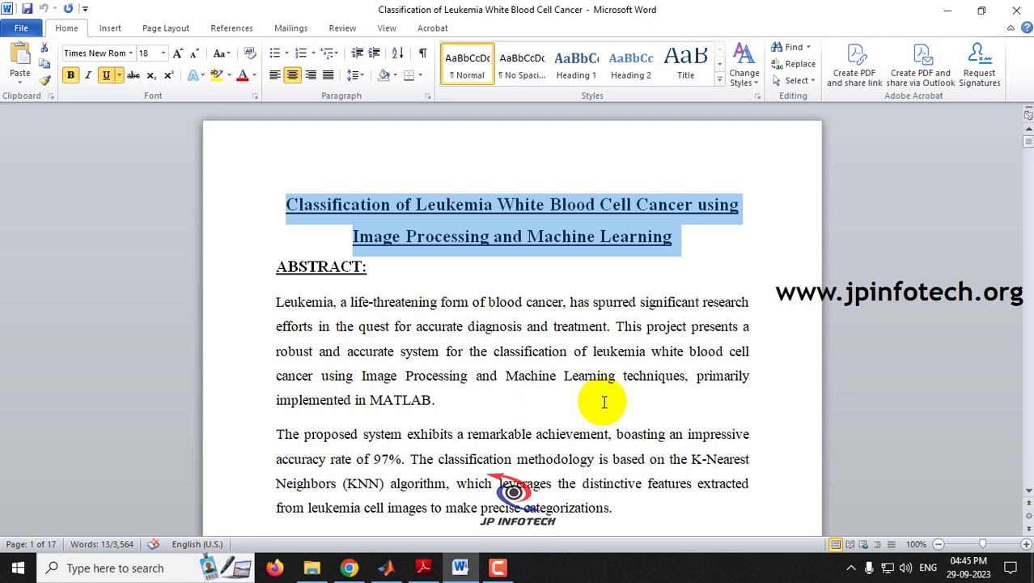
{"action": "scroll", "coordinate": [603, 402], "scroll_direction": "down", "scroll_amount": 3}
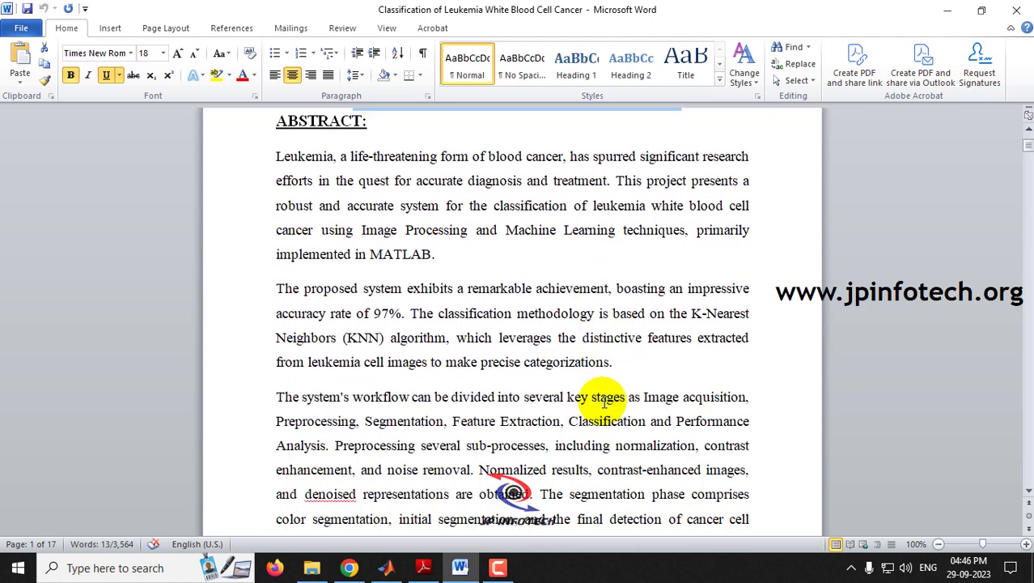
{"action": "left_click_drag", "start_coordinate": [354, 256], "coordinate": [422, 259]}
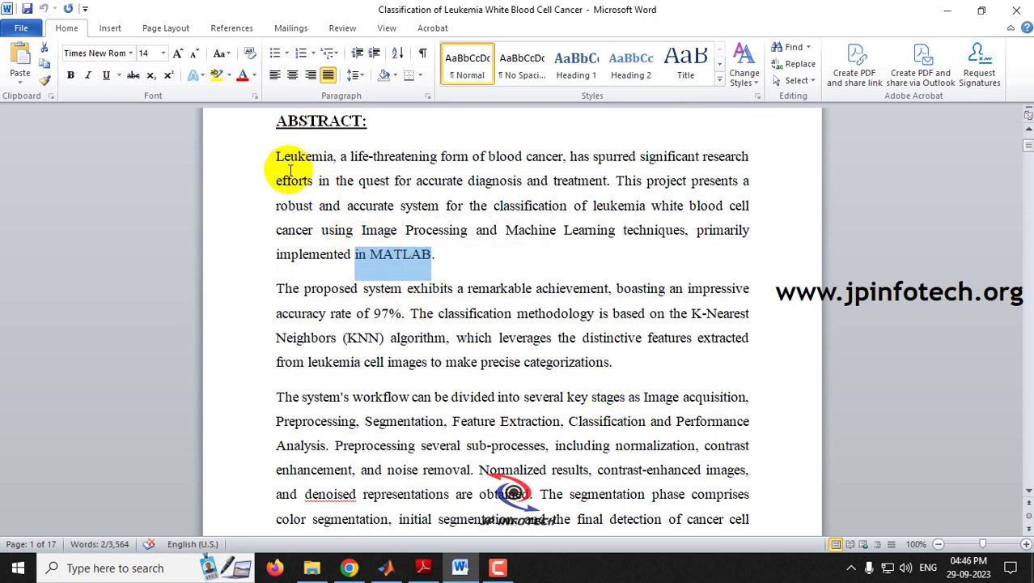
{"action": "left_click_drag", "start_coordinate": [277, 156], "coordinate": [465, 251]}
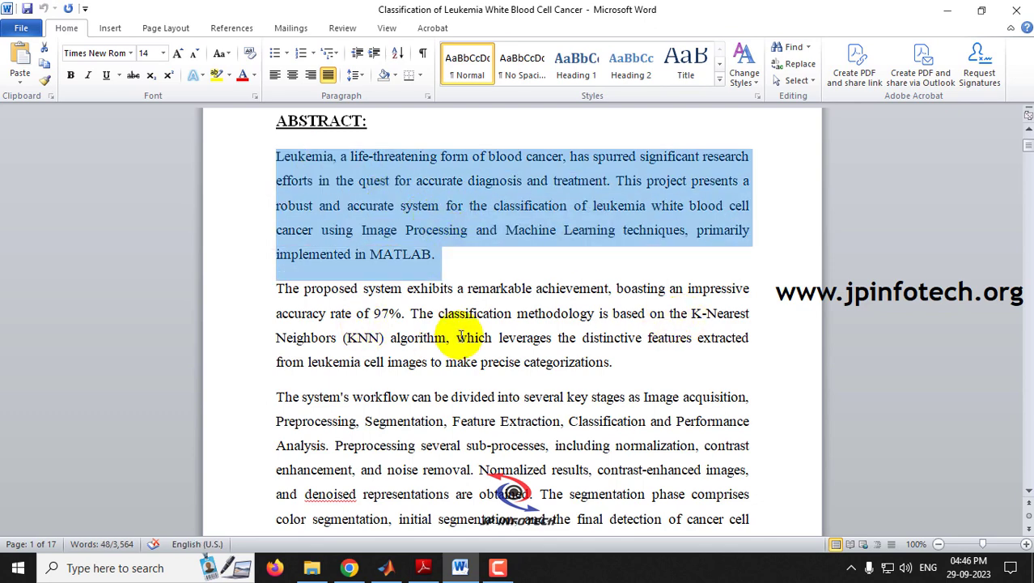
Highlight the 97% accuracy figure, the KNN algorithm phrase and the list of workflow stages.
{"action": "scroll", "coordinate": [518, 348], "scroll_direction": "down", "scroll_amount": 1}
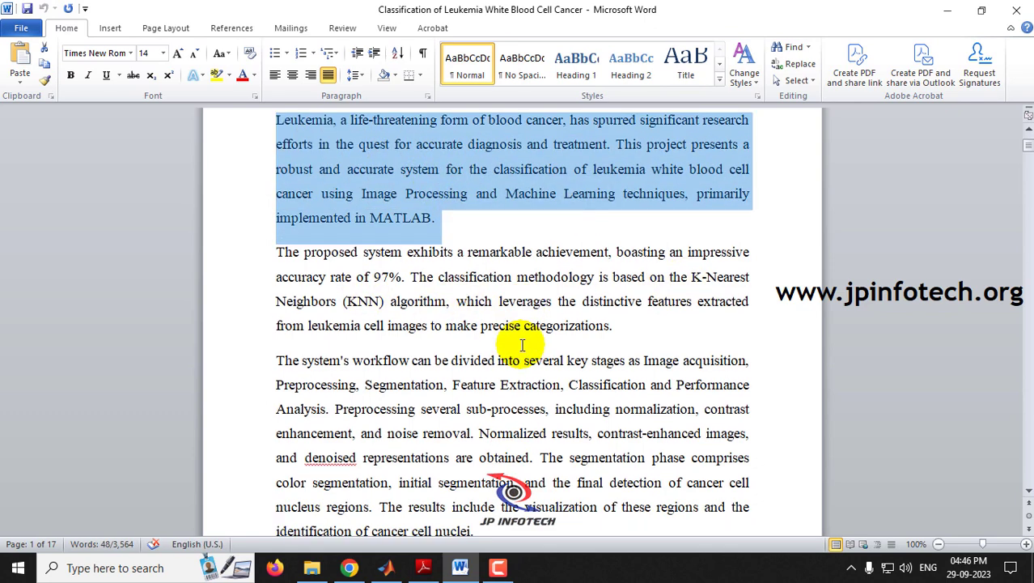
{"action": "left_click", "coordinate": [373, 277]}
{"action": "left_click_drag", "start_coordinate": [374, 277], "coordinate": [399, 277]}
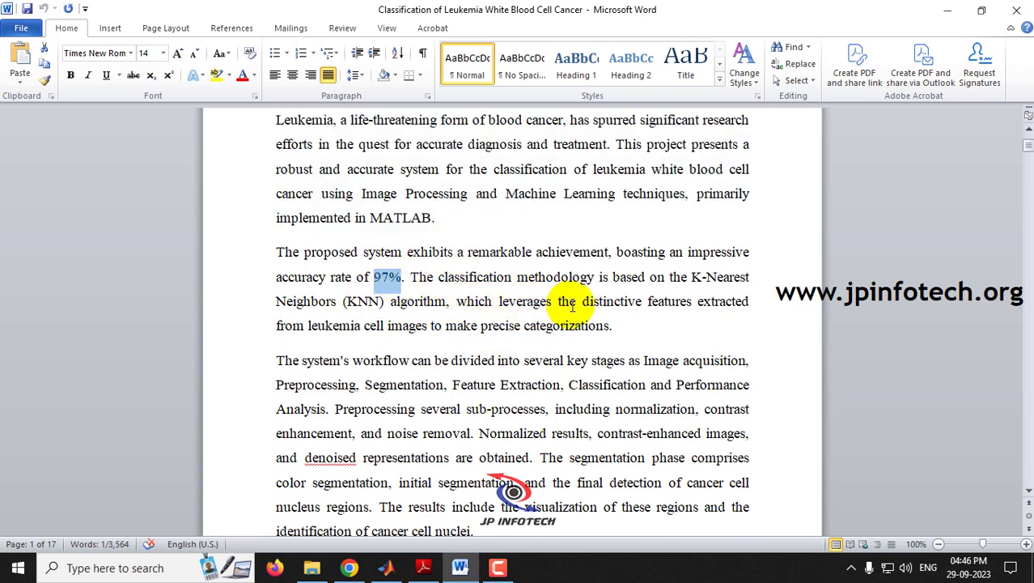
{"action": "left_click_drag", "start_coordinate": [692, 277], "coordinate": [420, 301]}
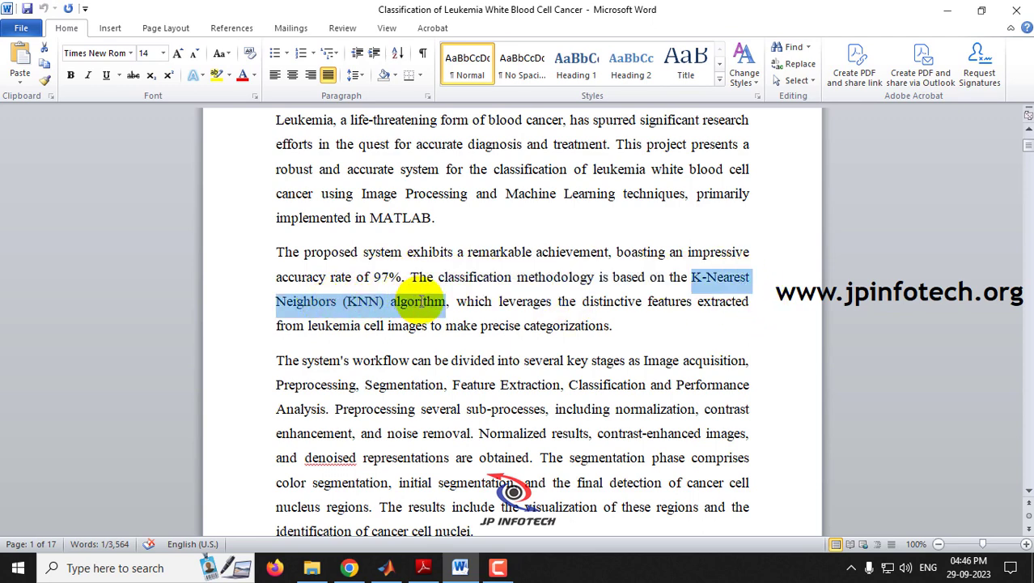
{"action": "scroll", "coordinate": [614, 383], "scroll_direction": "down", "scroll_amount": 2}
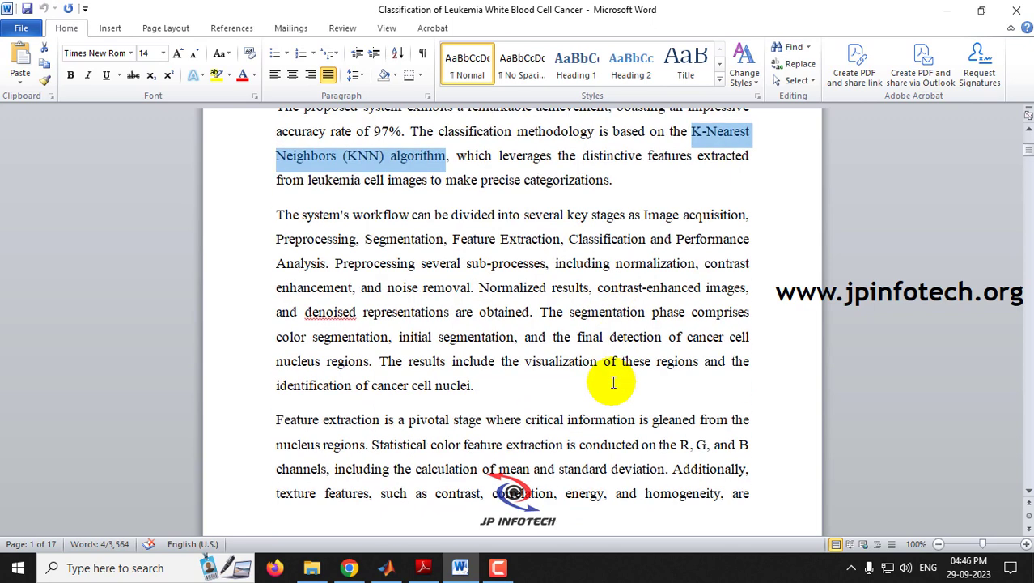
{"action": "left_click", "coordinate": [645, 215]}
{"action": "left_click_drag", "start_coordinate": [654, 214], "coordinate": [327, 261]}
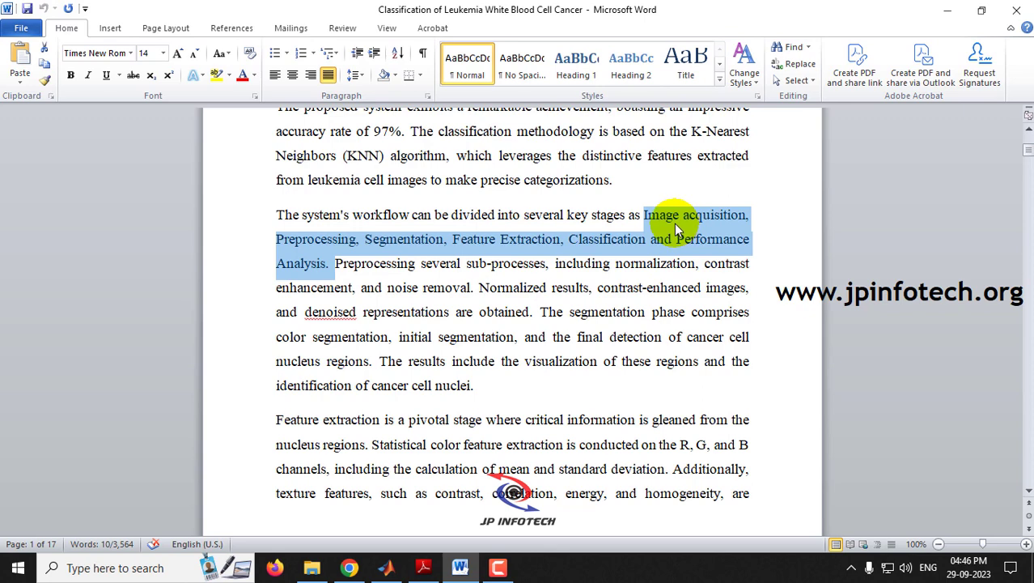
{"action": "scroll", "coordinate": [437, 265], "scroll_direction": "down", "scroll_amount": 1}
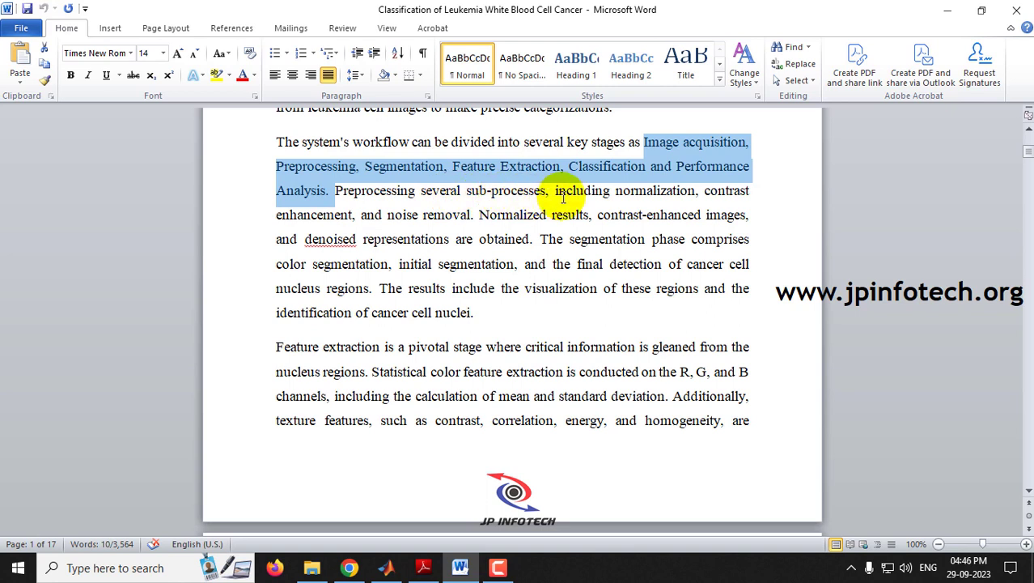
{"action": "double_click", "coordinate": [658, 192]}
{"action": "left_click_drag", "start_coordinate": [707, 190], "coordinate": [503, 242]}
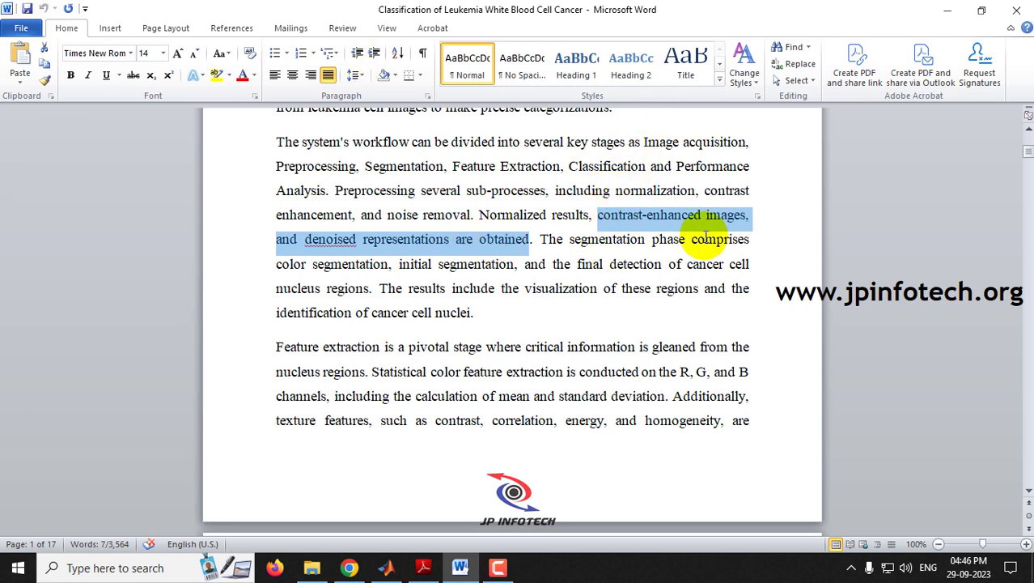
{"action": "left_click_drag", "start_coordinate": [276, 264], "coordinate": [366, 289]}
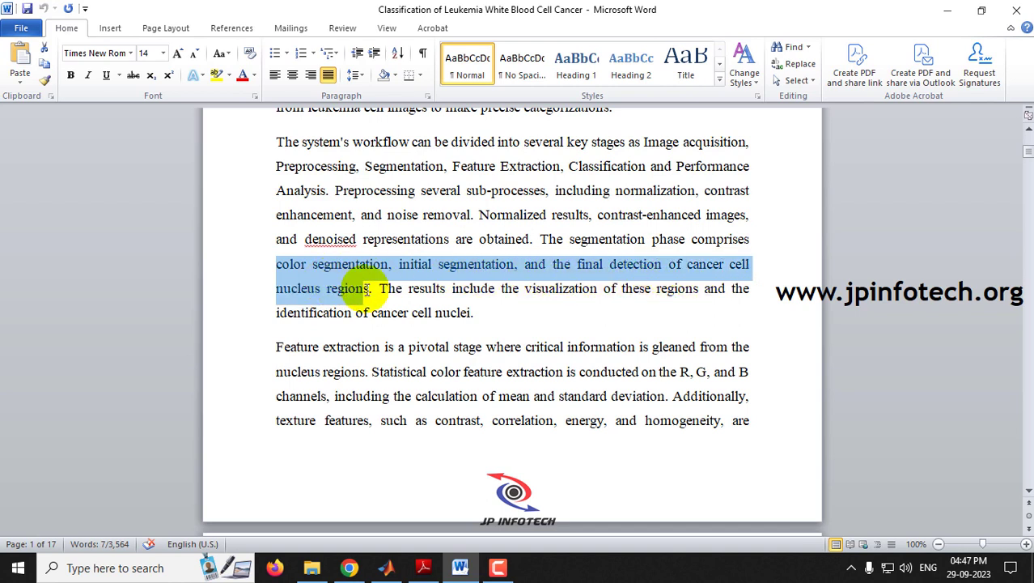
{"action": "scroll", "coordinate": [366, 289], "scroll_direction": "down", "scroll_amount": 1}
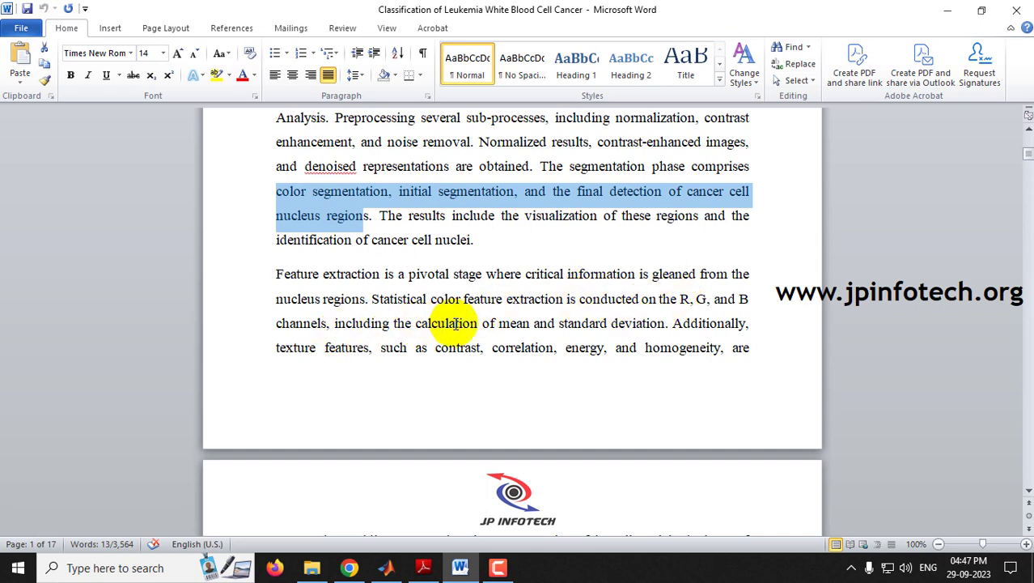
{"action": "left_click_drag", "start_coordinate": [618, 321], "coordinate": [664, 323]}
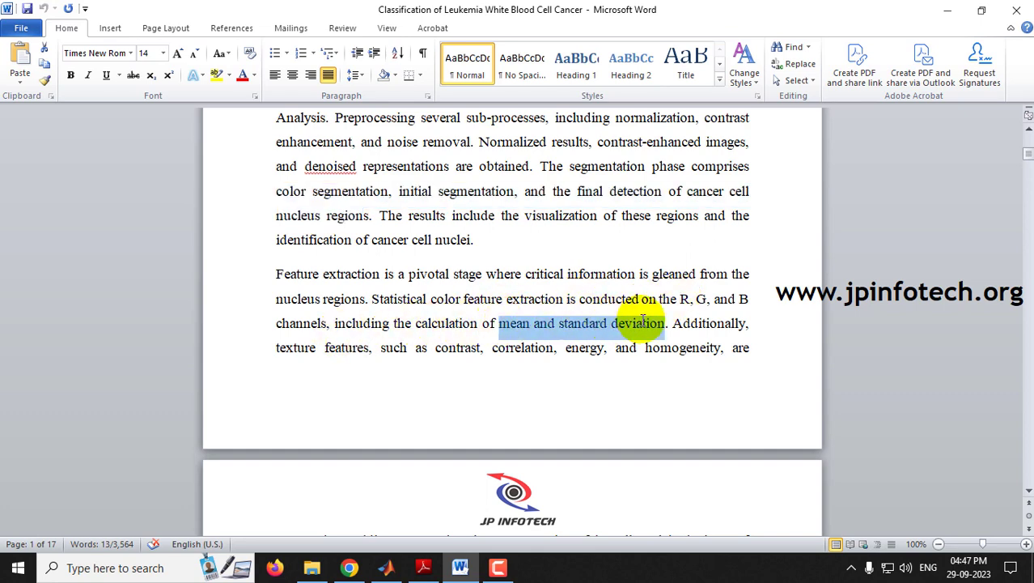
{"action": "scroll", "coordinate": [623, 335], "scroll_direction": "down", "scroll_amount": 4}
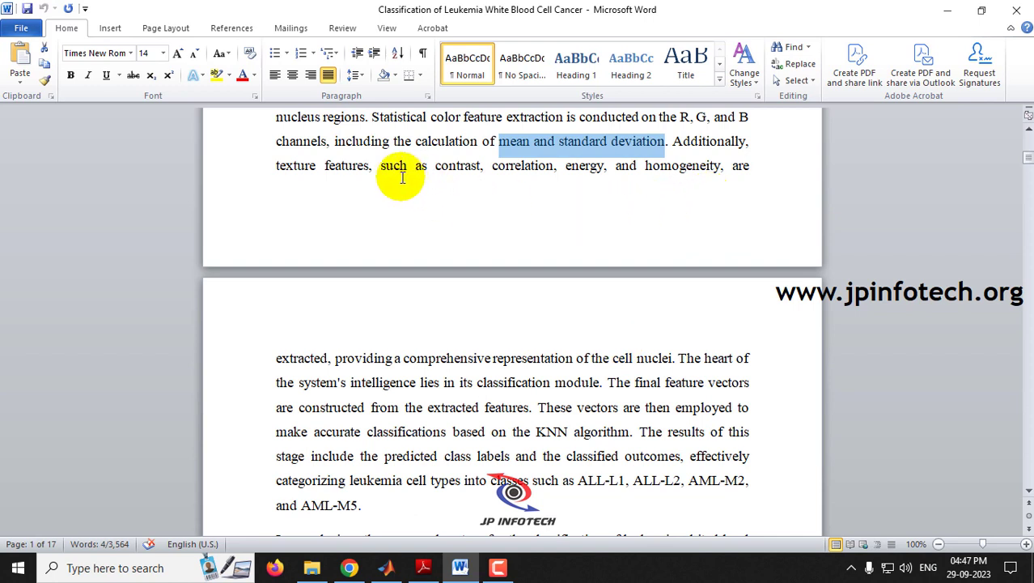
{"action": "left_click_drag", "start_coordinate": [437, 167], "coordinate": [665, 176]}
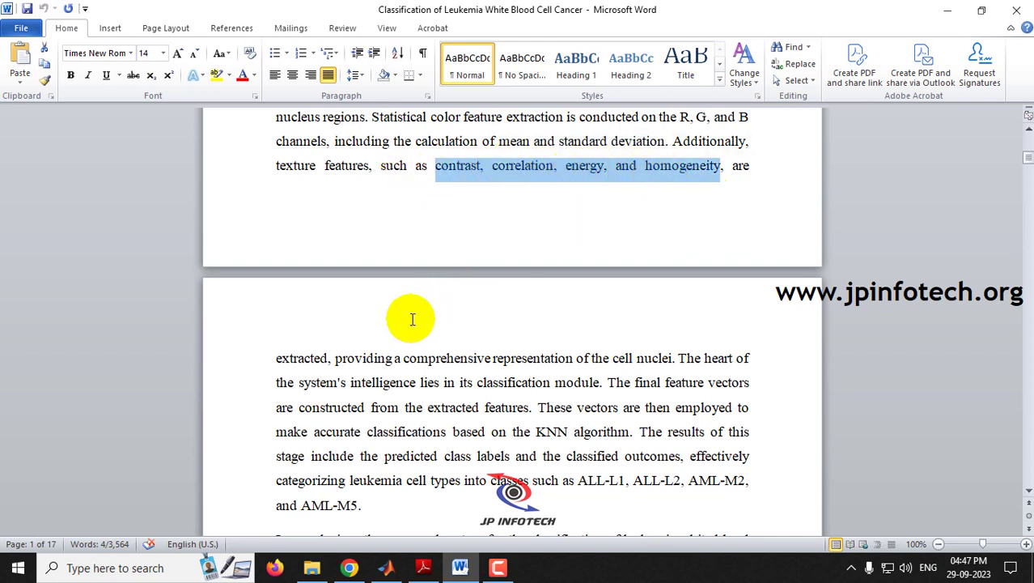
{"action": "scroll", "coordinate": [450, 381], "scroll_direction": "down", "scroll_amount": 2}
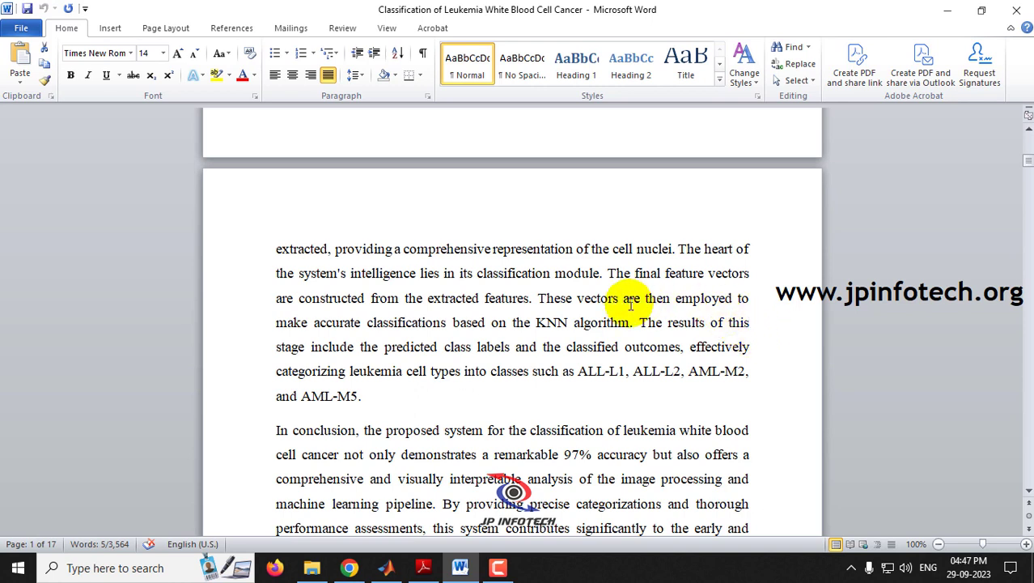
{"action": "left_click_drag", "start_coordinate": [538, 322], "coordinate": [591, 323]}
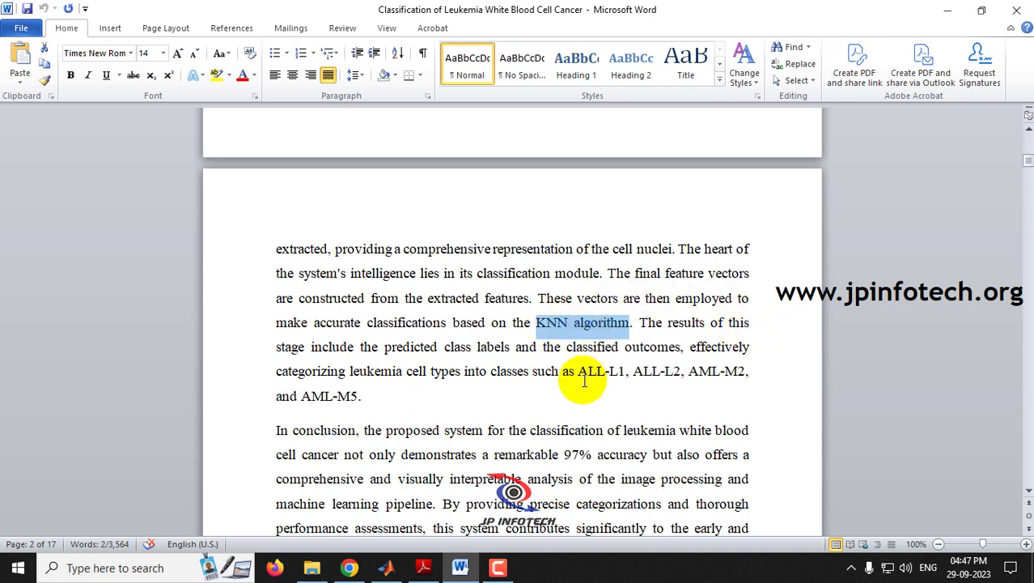
{"action": "left_click_drag", "start_coordinate": [578, 371], "coordinate": [753, 373]}
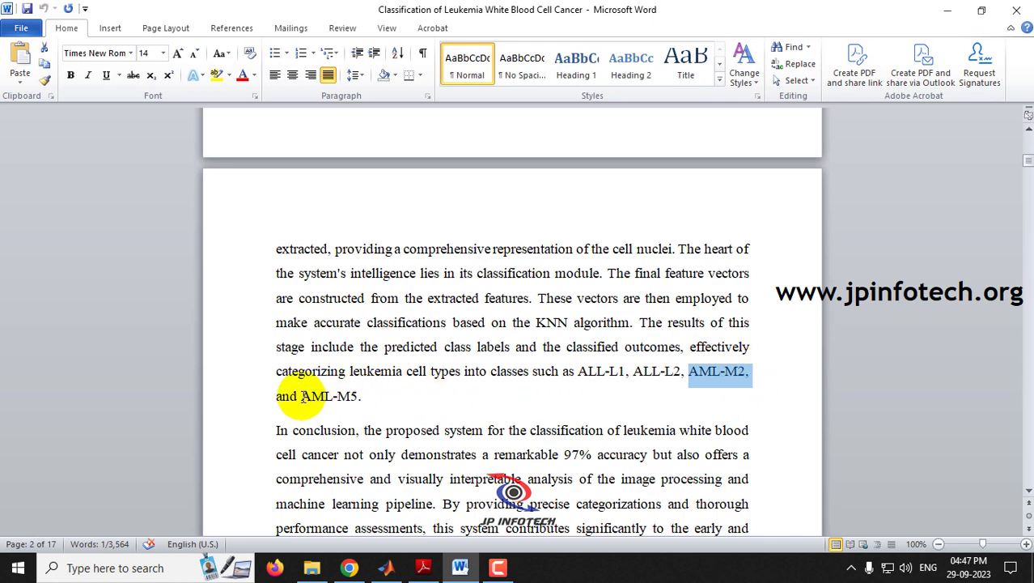
{"action": "left_click_drag", "start_coordinate": [304, 396], "coordinate": [350, 397]}
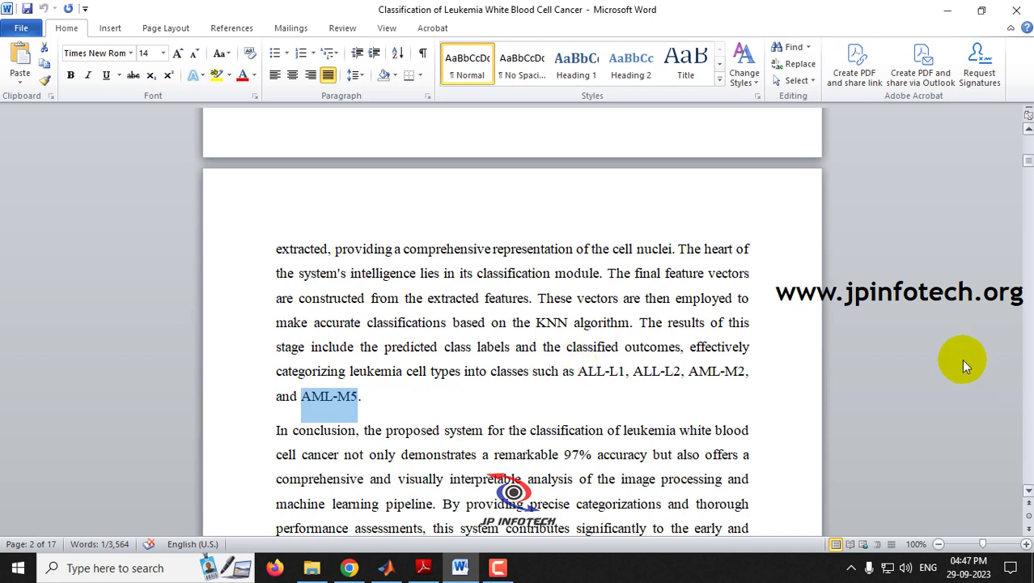
{"action": "left_click_drag", "start_coordinate": [689, 371], "coordinate": [714, 372]}
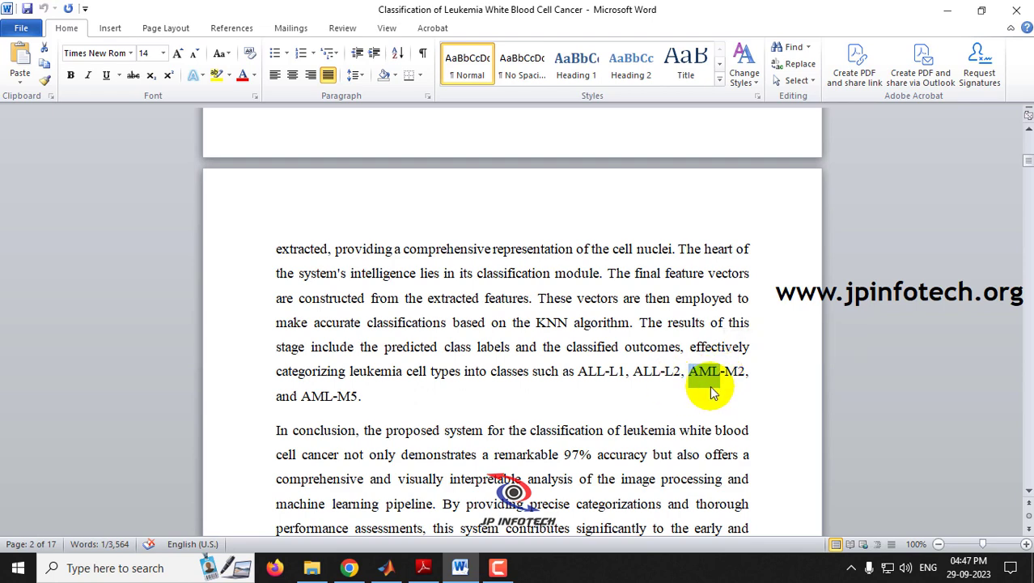
{"action": "scroll", "coordinate": [639, 404], "scroll_direction": "down", "scroll_amount": 3}
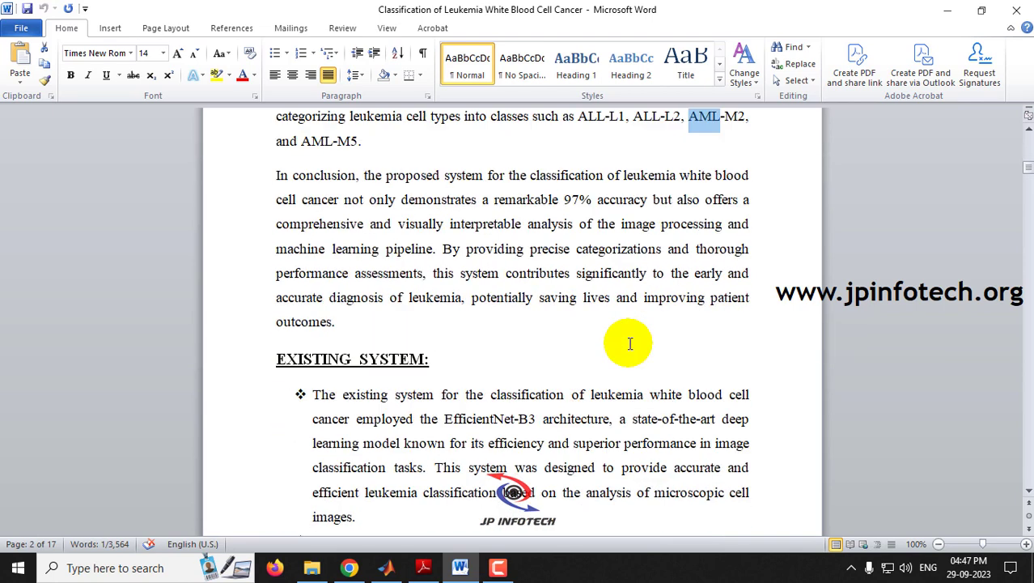
{"action": "left_click_drag", "start_coordinate": [579, 121], "coordinate": [379, 146]}
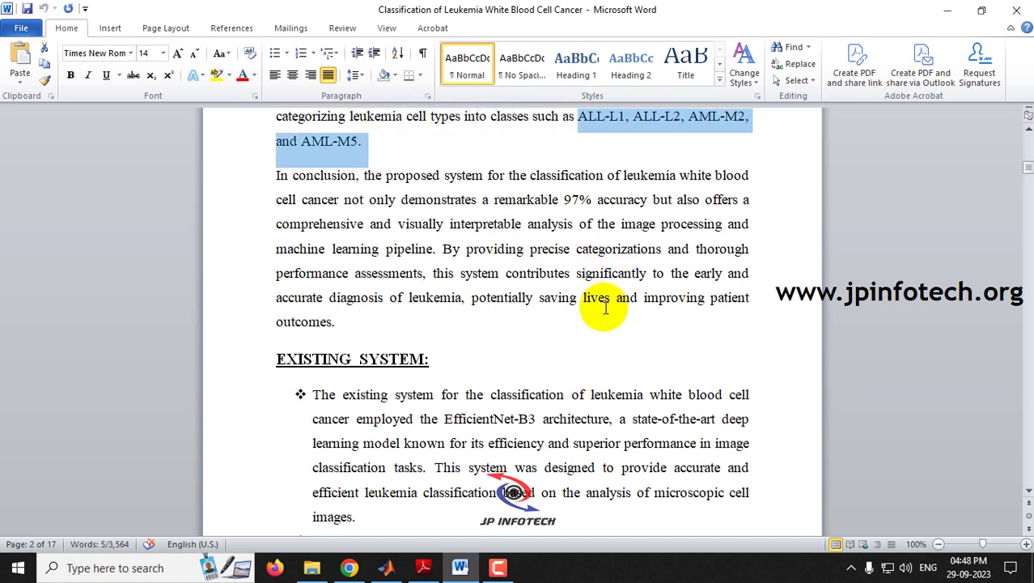
{"action": "left_click_drag", "start_coordinate": [340, 321], "coordinate": [246, 262]}
{"action": "scroll", "coordinate": [272, 273], "scroll_direction": "down", "scroll_amount": 12}
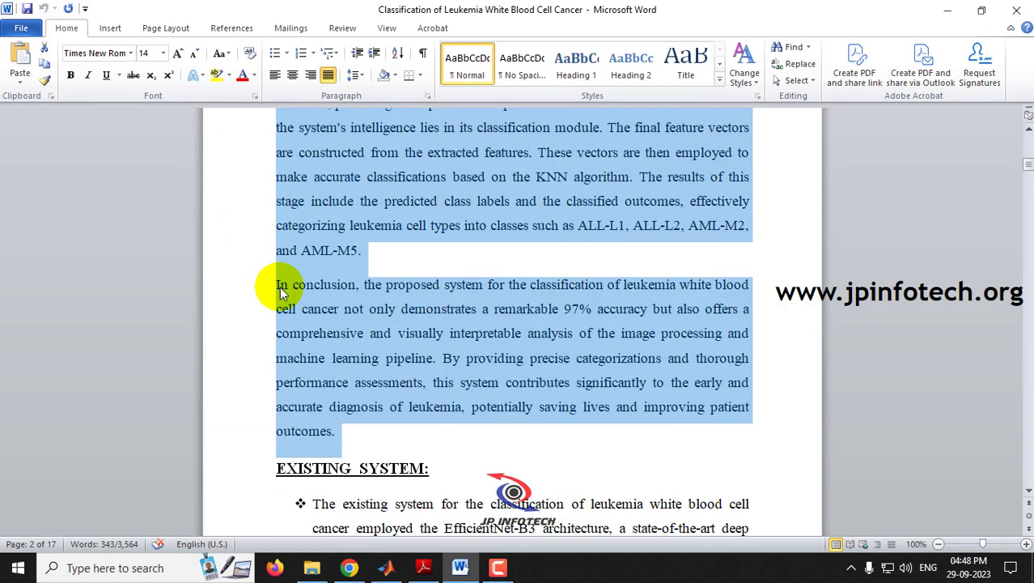
{"action": "scroll", "coordinate": [280, 286], "scroll_direction": "down", "scroll_amount": 3}
{"action": "scroll", "coordinate": [449, 364], "scroll_direction": "down", "scroll_amount": 2}
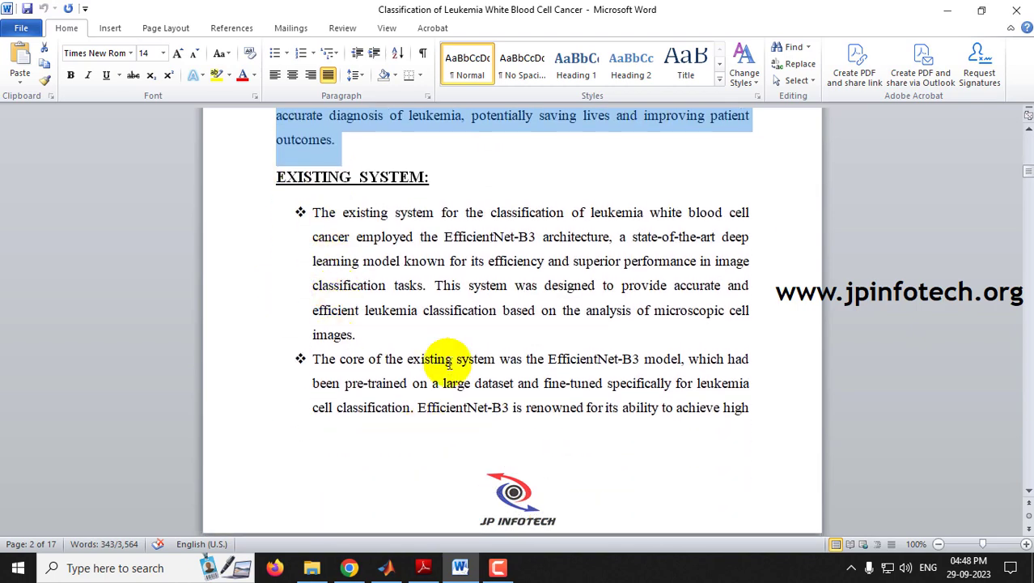
Navigate File Explorer to SOURCE CODE > Full Coding > Train Images.
{"action": "left_click", "coordinate": [311, 568]}
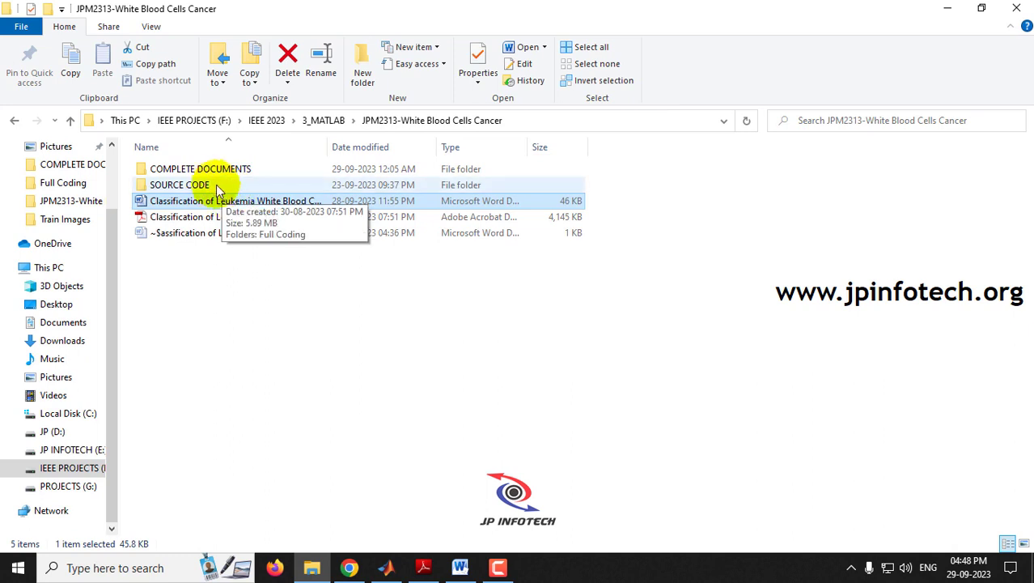
{"action": "double_click", "coordinate": [203, 184]}
{"action": "double_click", "coordinate": [204, 172]}
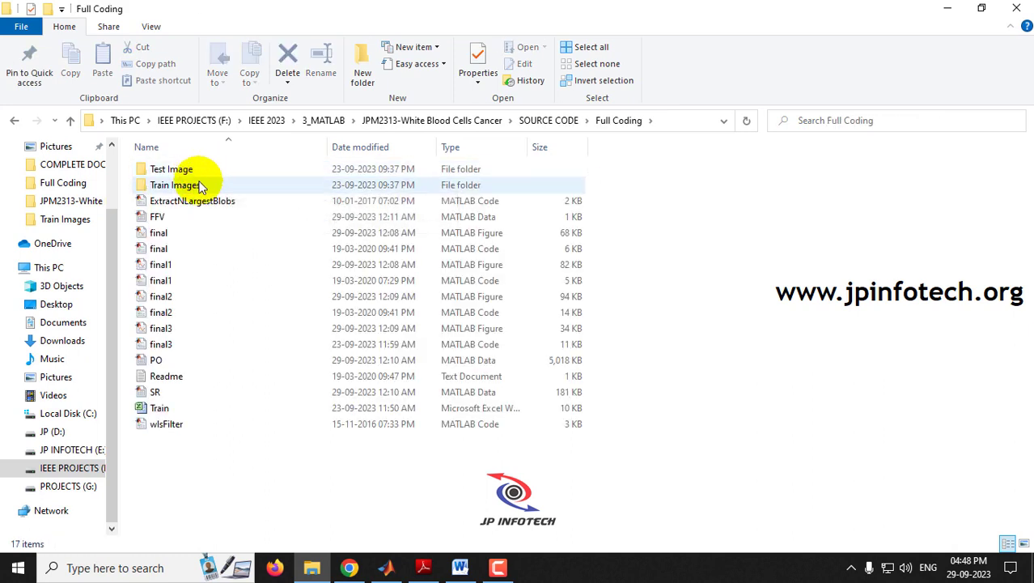
{"action": "double_click", "coordinate": [174, 185]}
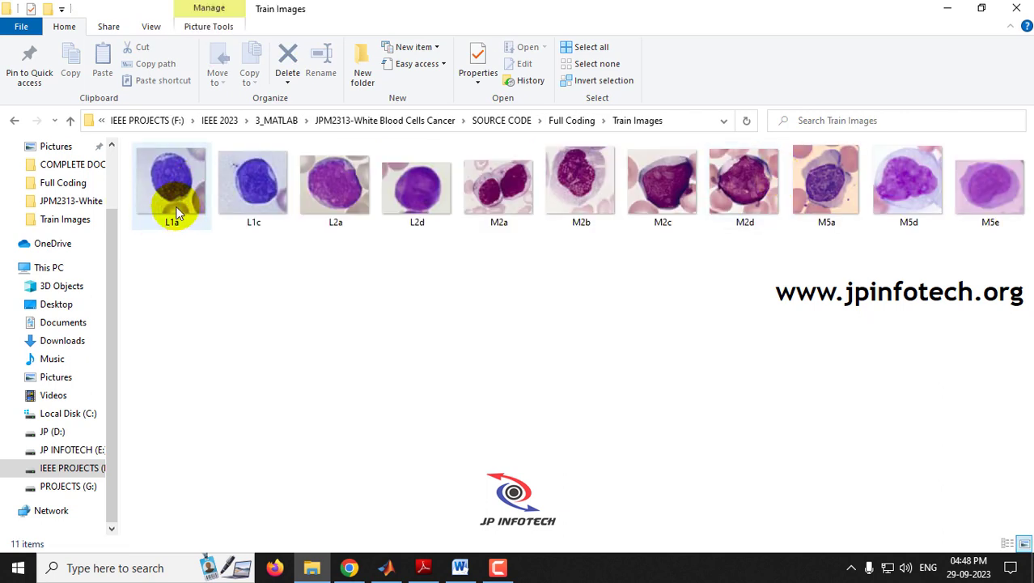
Preview the L1a and L2a training images in Photos, then return to the Word report.
{"action": "double_click", "coordinate": [176, 213]}
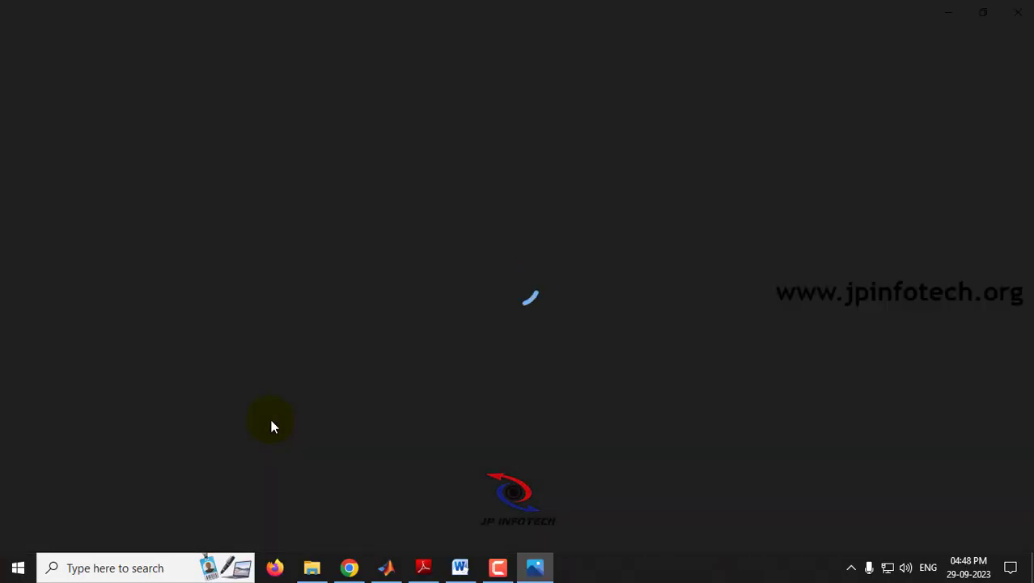
{"action": "key", "text": "Right"}
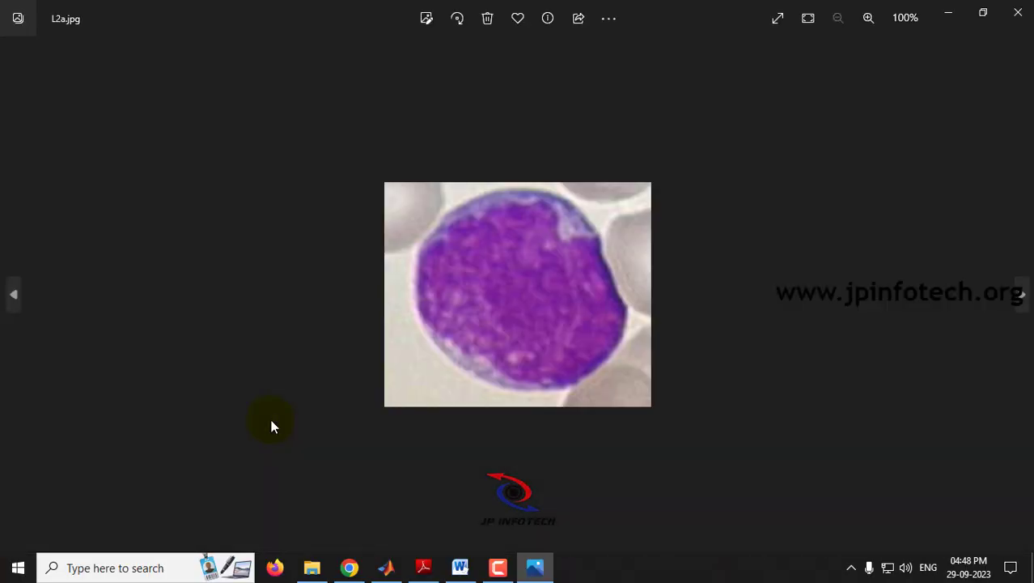
{"action": "left_click", "coordinate": [1021, 14]}
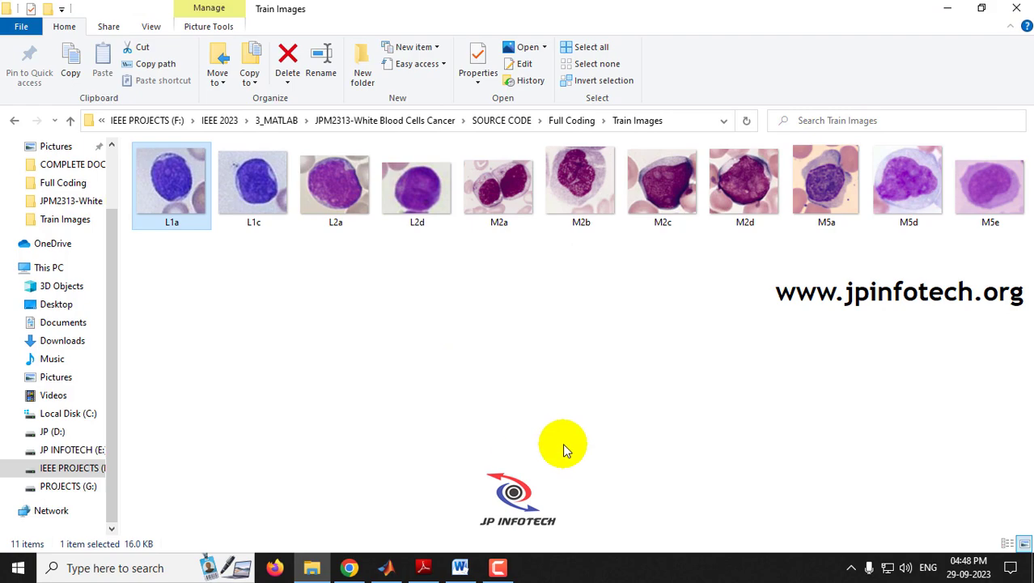
{"action": "left_click", "coordinate": [498, 566]}
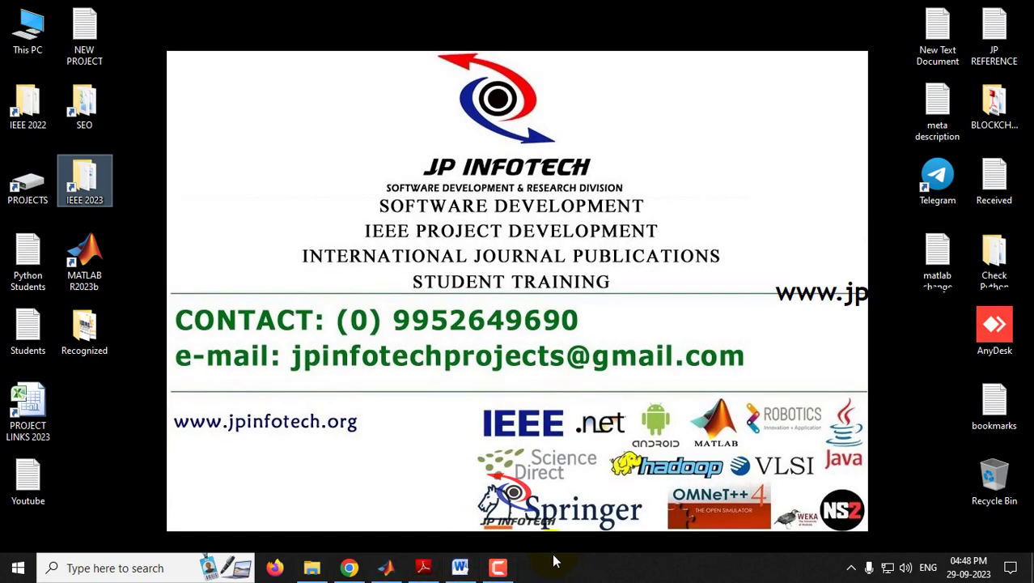
{"action": "left_click", "coordinate": [459, 569]}
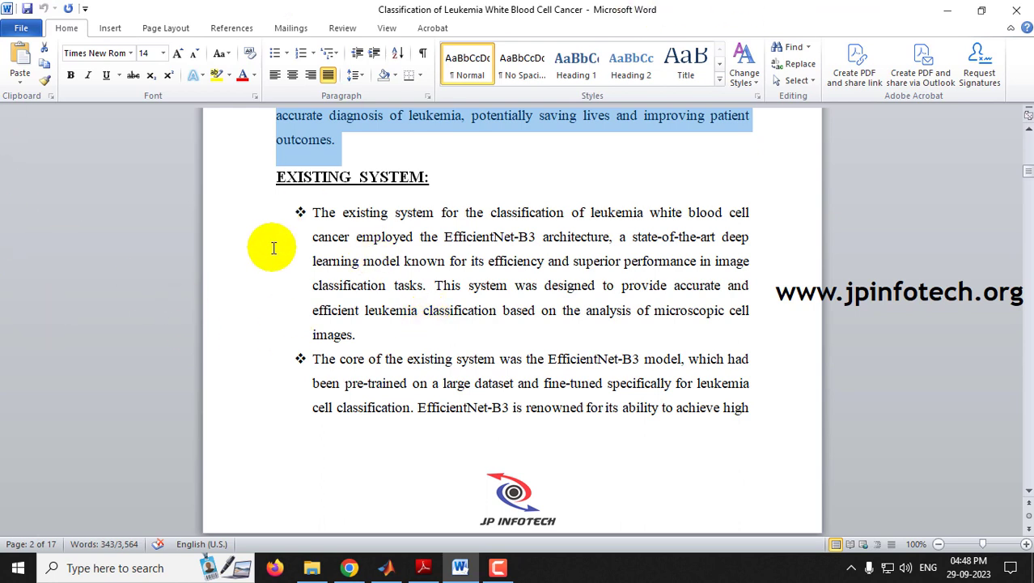
Select the Existing System heading and the Disadvantages of Existing System heading and bullet points.
{"action": "left_click_drag", "start_coordinate": [274, 174], "coordinate": [462, 166]}
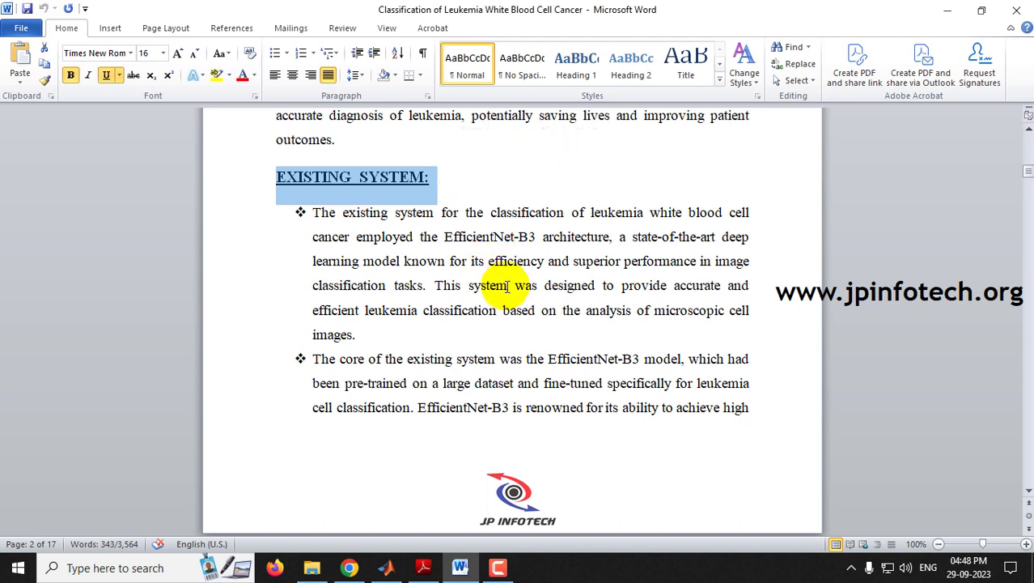
{"action": "scroll", "coordinate": [501, 251], "scroll_direction": "down", "scroll_amount": 2}
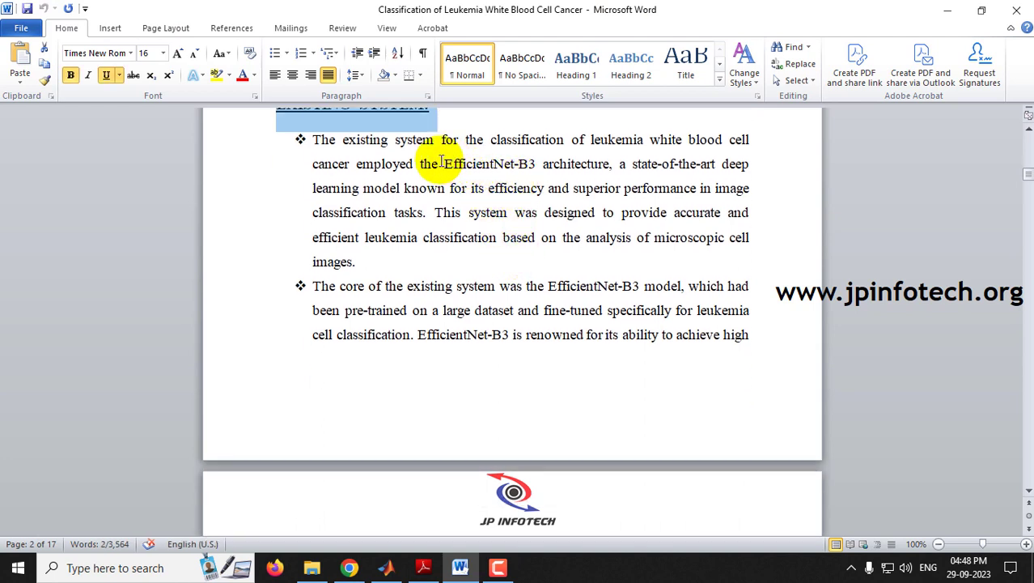
{"action": "left_click_drag", "start_coordinate": [444, 163], "coordinate": [612, 168]}
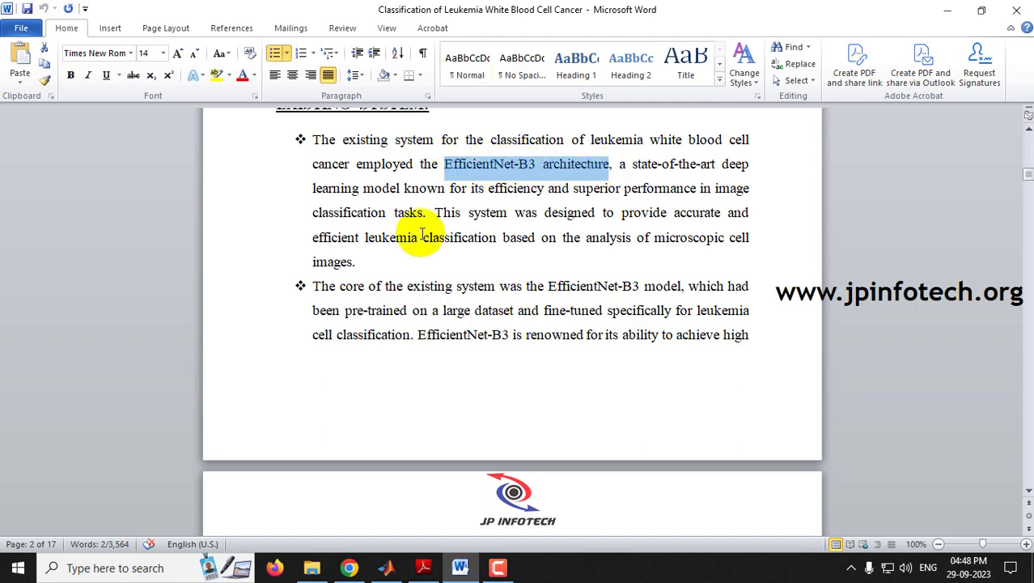
{"action": "scroll", "coordinate": [411, 230], "scroll_direction": "down", "scroll_amount": 10}
{"action": "scroll", "coordinate": [369, 268], "scroll_direction": "down", "scroll_amount": 12}
{"action": "scroll", "coordinate": [365, 263], "scroll_direction": "up", "scroll_amount": 3}
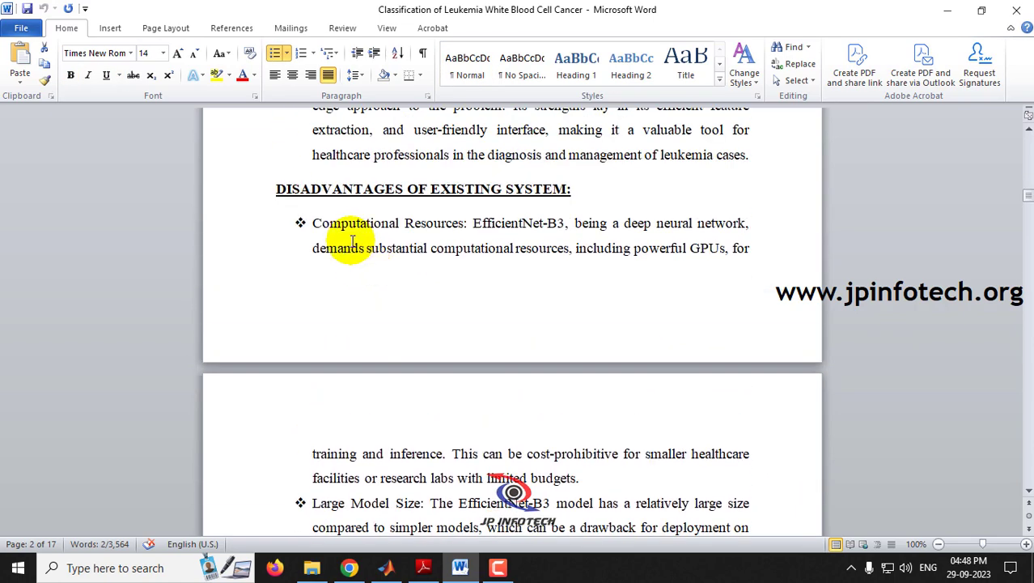
{"action": "left_click_drag", "start_coordinate": [275, 194], "coordinate": [596, 187]}
{"action": "left_click_drag", "start_coordinate": [328, 217], "coordinate": [677, 358]}
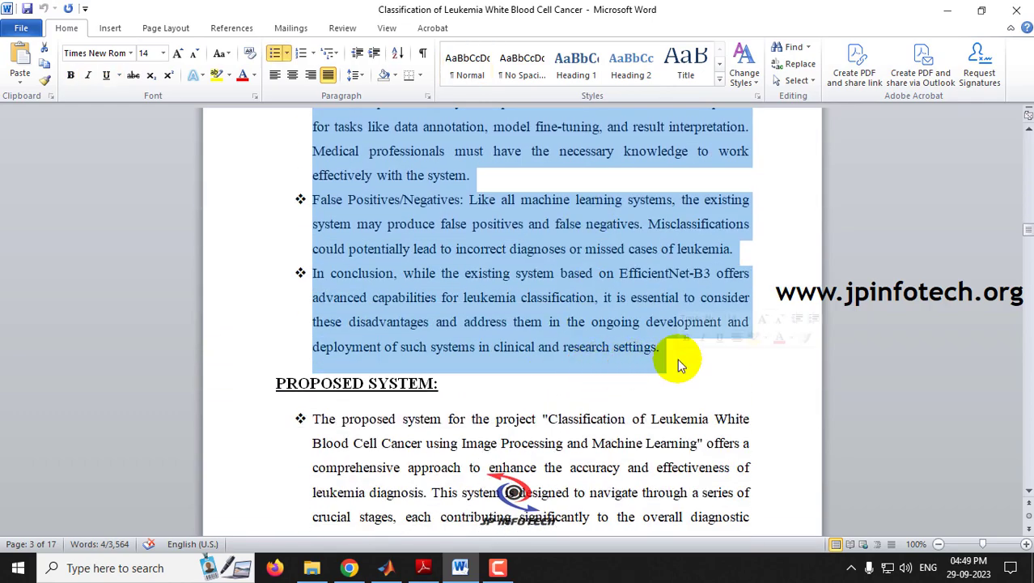
{"action": "scroll", "coordinate": [175, 232], "scroll_direction": "down", "scroll_amount": 3}
Review the Proposed System and Advantages sections down to the System Architecture diagram.
{"action": "left_click", "coordinate": [261, 202]}
{"action": "scroll", "coordinate": [453, 247], "scroll_direction": "down", "scroll_amount": 1}
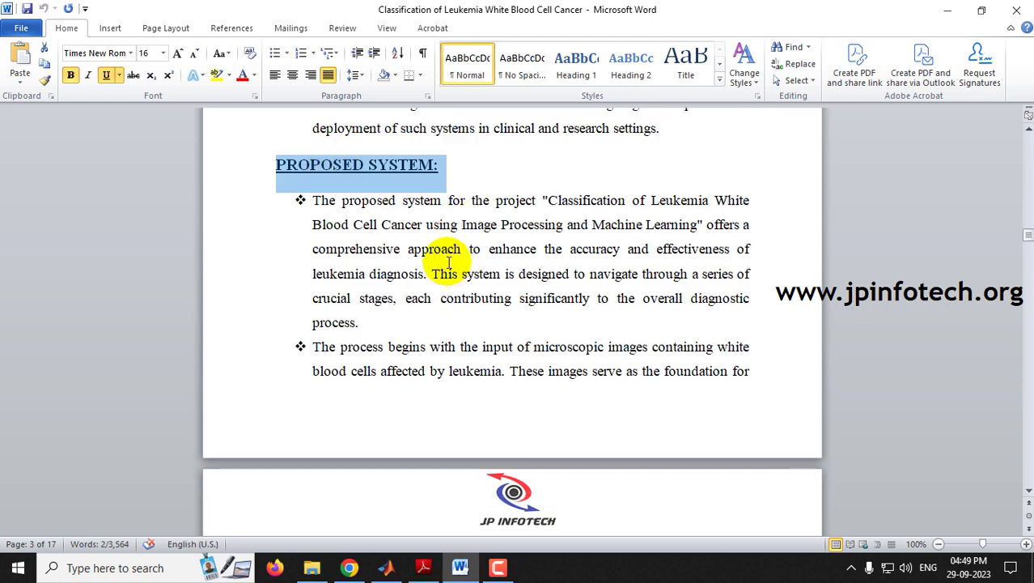
{"action": "left_click_drag", "start_coordinate": [341, 212], "coordinate": [557, 379]}
{"action": "scroll", "coordinate": [582, 259], "scroll_direction": "down", "scroll_amount": 6}
{"action": "scroll", "coordinate": [520, 263], "scroll_direction": "down", "scroll_amount": 10}
{"action": "scroll", "coordinate": [521, 263], "scroll_direction": "down", "scroll_amount": 6}
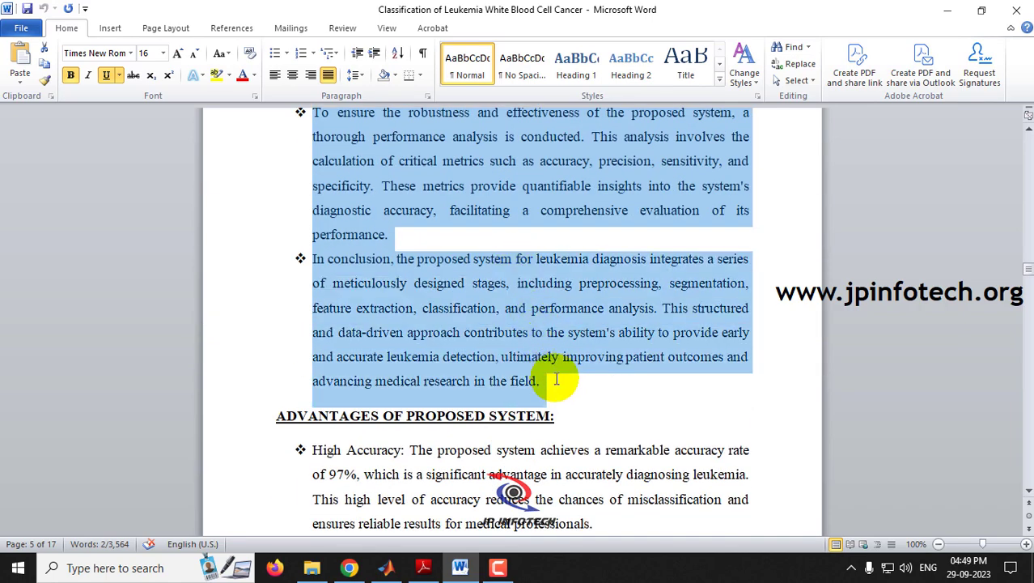
{"action": "scroll", "coordinate": [557, 380], "scroll_direction": "down", "scroll_amount": 2}
{"action": "left_click_drag", "start_coordinate": [270, 268], "coordinate": [577, 273]}
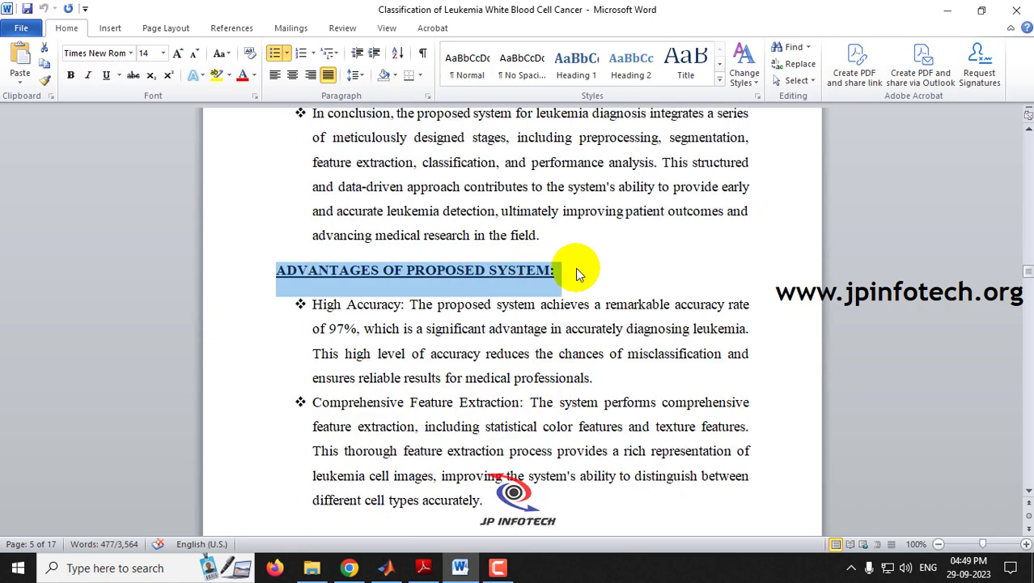
{"action": "scroll", "coordinate": [577, 274], "scroll_direction": "down", "scroll_amount": 2}
{"action": "left_click_drag", "start_coordinate": [314, 157], "coordinate": [488, 220]}
{"action": "scroll", "coordinate": [585, 184], "scroll_direction": "down", "scroll_amount": 2}
{"action": "scroll", "coordinate": [611, 264], "scroll_direction": "down", "scroll_amount": 10}
{"action": "scroll", "coordinate": [611, 264], "scroll_direction": "down", "scroll_amount": 2}
{"action": "scroll", "coordinate": [683, 322], "scroll_direction": "down", "scroll_amount": 2}
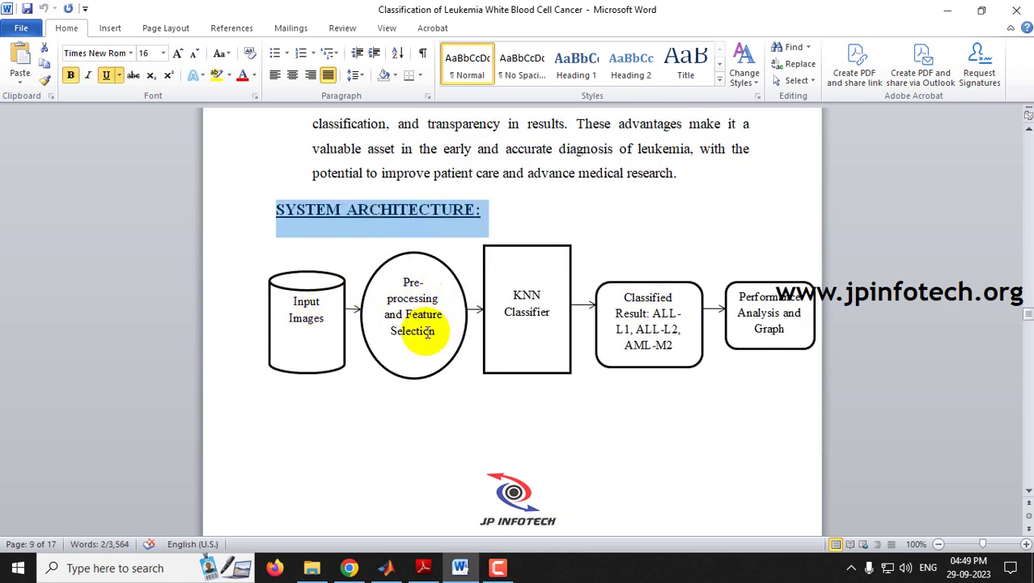
Select the text in the KNN Classifier box and highlight ALL-L1, ALL-L2 in Classified Result.
{"action": "double_click", "coordinate": [522, 297]}
{"action": "left_click_drag", "start_coordinate": [553, 304], "coordinate": [565, 317]}
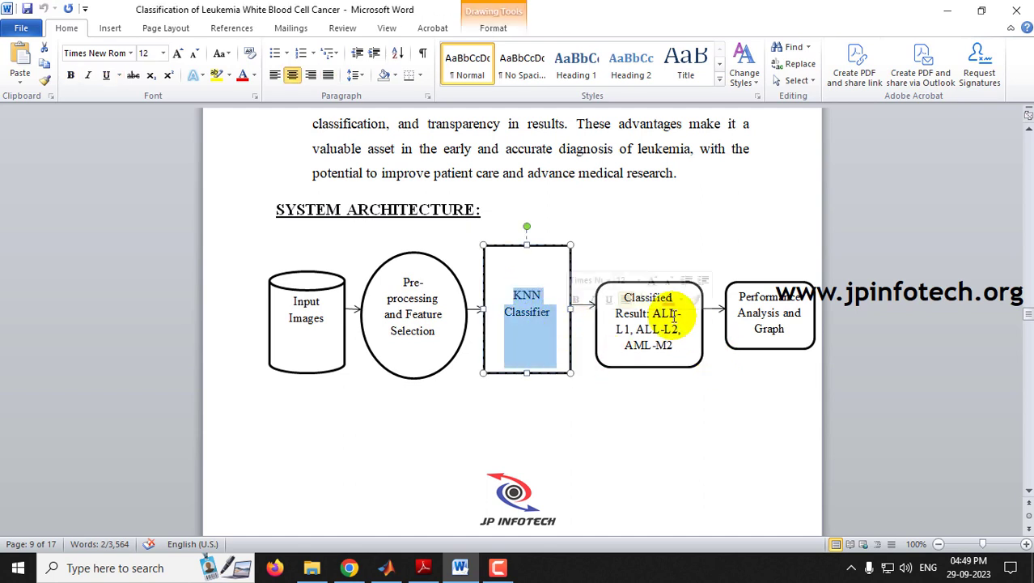
{"action": "left_click", "coordinate": [635, 330]}
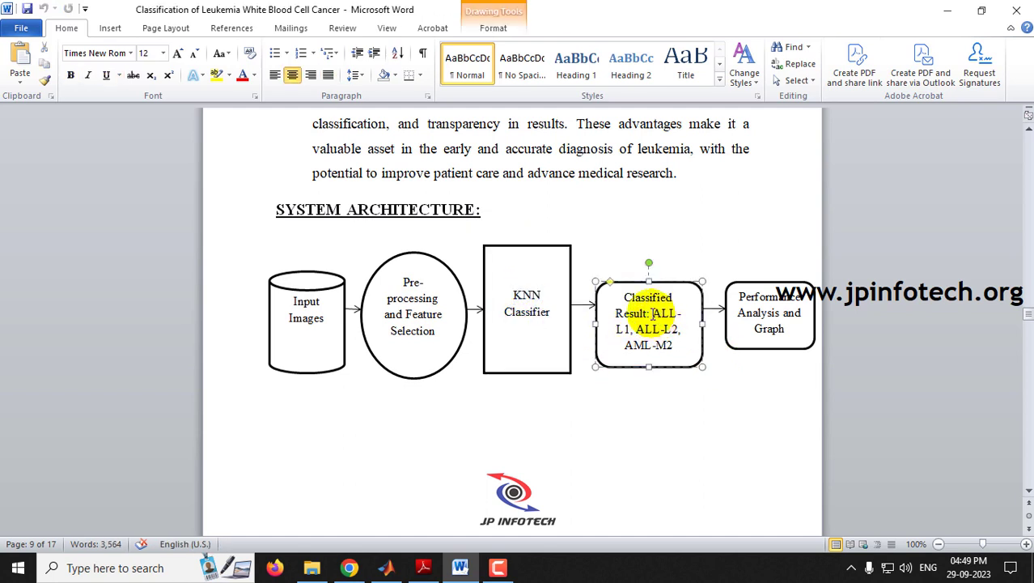
{"action": "left_click_drag", "start_coordinate": [662, 313], "coordinate": [678, 330]}
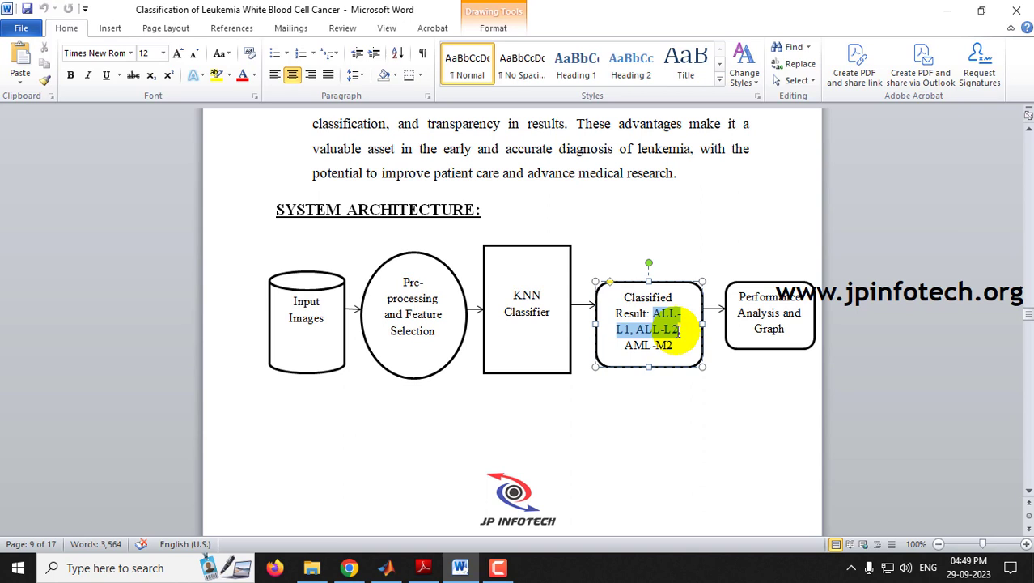
{"action": "left_click", "coordinate": [678, 335]}
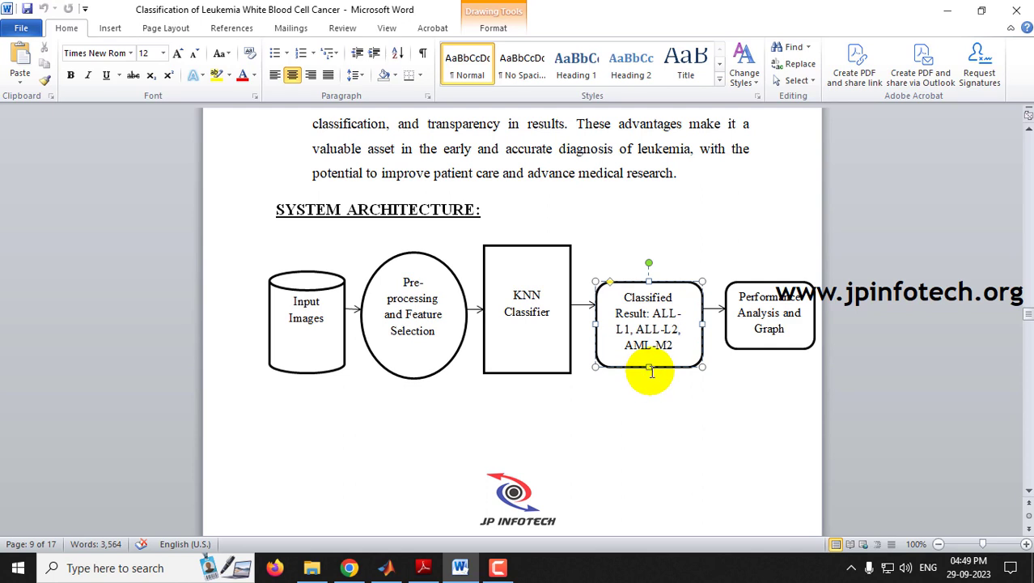
Stretch the Classified Result box taller and save the report.
{"action": "left_click_drag", "start_coordinate": [648, 367], "coordinate": [648, 390]}
{"action": "left_click", "coordinate": [787, 312]}
{"action": "key", "text": "ctrl+s"}
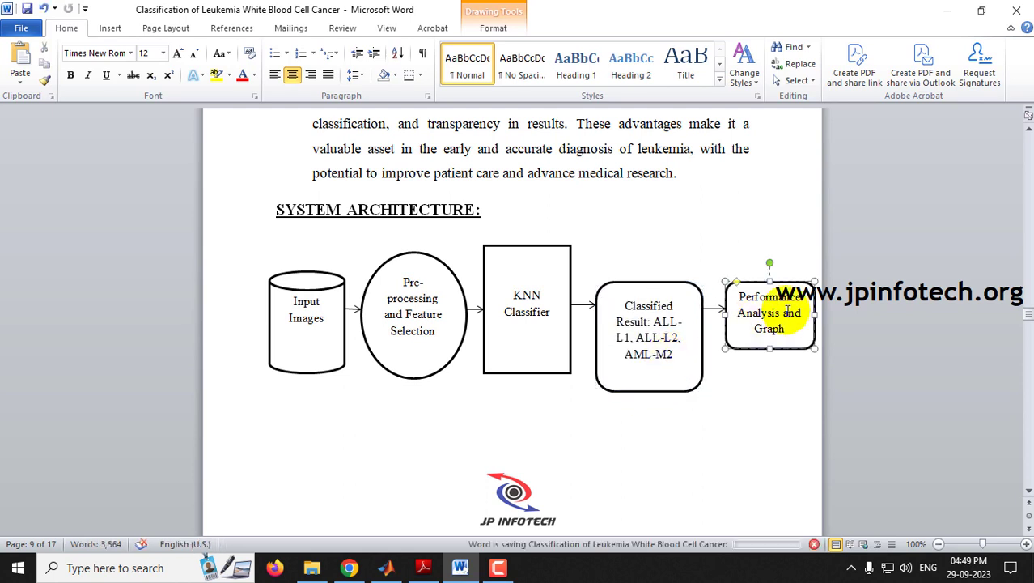
Highlight the MODULES heading and each module entry from Image Acquisition through Feature Extraction onward.
{"action": "scroll", "coordinate": [723, 326], "scroll_direction": "down", "scroll_amount": 10}
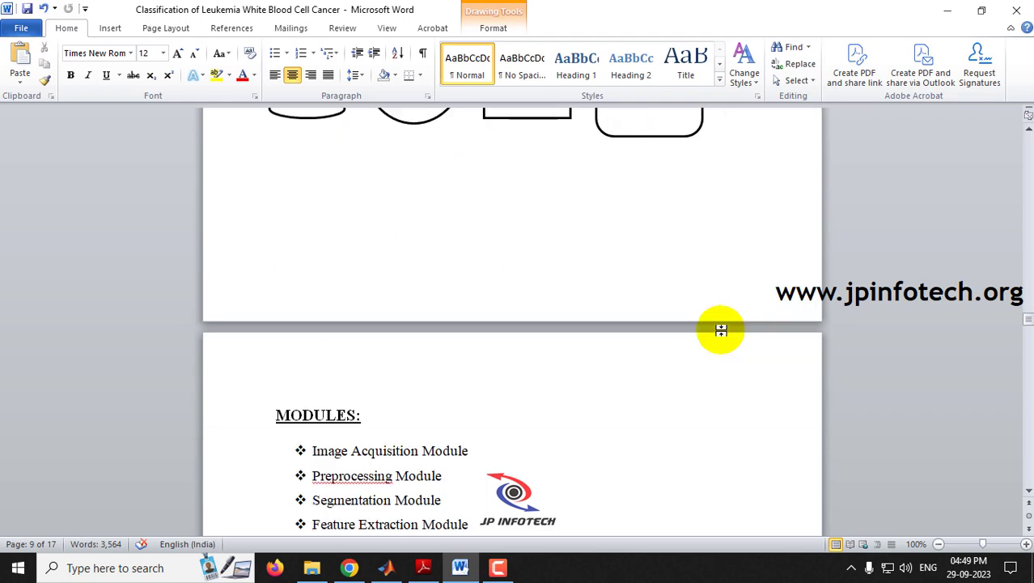
{"action": "mouse_move", "coordinate": [278, 160]}
{"action": "left_mouse_down"}
{"action": "mouse_move", "coordinate": [376, 166]}
{"action": "mouse_move", "coordinate": [376, 176]}
{"action": "left_mouse_up"}
{"action": "left_click_drag", "start_coordinate": [314, 196], "coordinate": [465, 198]}
{"action": "left_click_drag", "start_coordinate": [311, 220], "coordinate": [419, 233]}
{"action": "left_click_drag", "start_coordinate": [313, 245], "coordinate": [444, 246]}
{"action": "left_click_drag", "start_coordinate": [313, 269], "coordinate": [462, 272]}
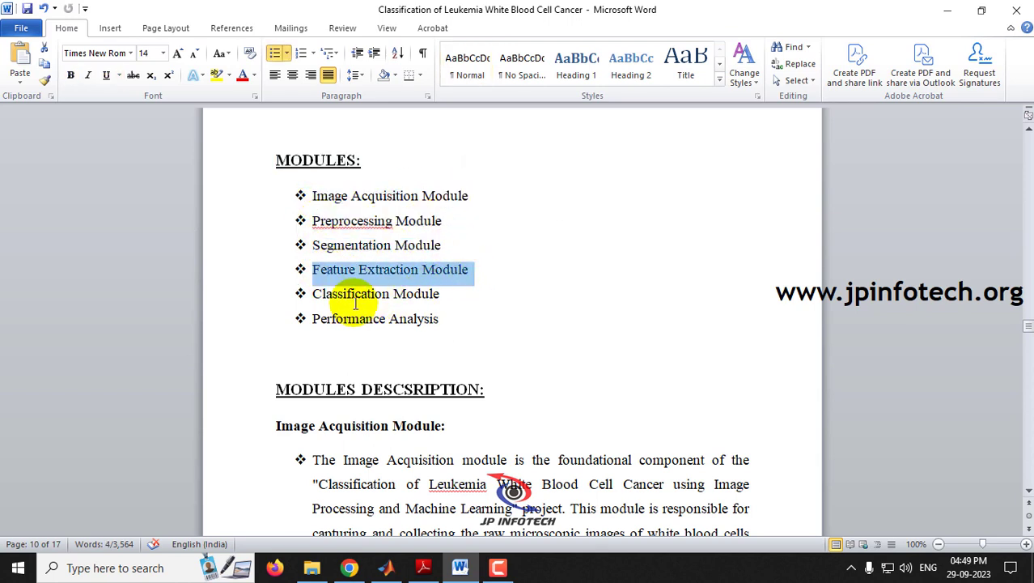
{"action": "left_click_drag", "start_coordinate": [312, 294], "coordinate": [427, 293]}
{"action": "left_click_drag", "start_coordinate": [312, 318], "coordinate": [455, 323]}
Change the Tool requirement from MATLABR2021A to MATLABR2023B, then select the reference paragraph.
{"action": "scroll", "coordinate": [457, 328], "scroll_direction": "down", "scroll_amount": 3}
{"action": "scroll", "coordinate": [458, 328], "scroll_direction": "down", "scroll_amount": 20}
{"action": "scroll", "coordinate": [457, 327], "scroll_direction": "down", "scroll_amount": 20}
{"action": "scroll", "coordinate": [457, 328], "scroll_direction": "down", "scroll_amount": 20}
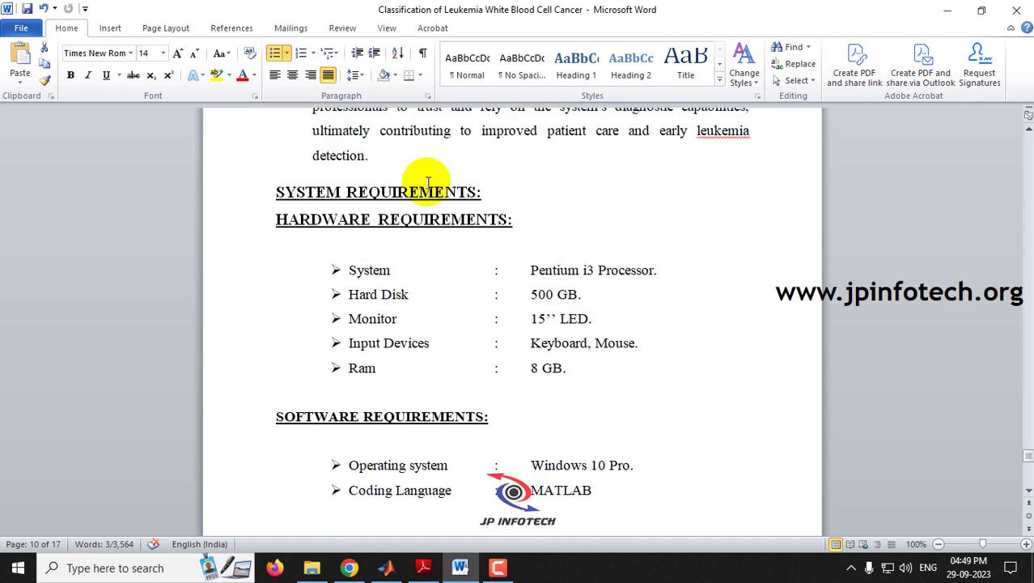
{"action": "scroll", "coordinate": [453, 194], "scroll_direction": "down", "scroll_amount": 2}
{"action": "scroll", "coordinate": [486, 235], "scroll_direction": "down", "scroll_amount": 4}
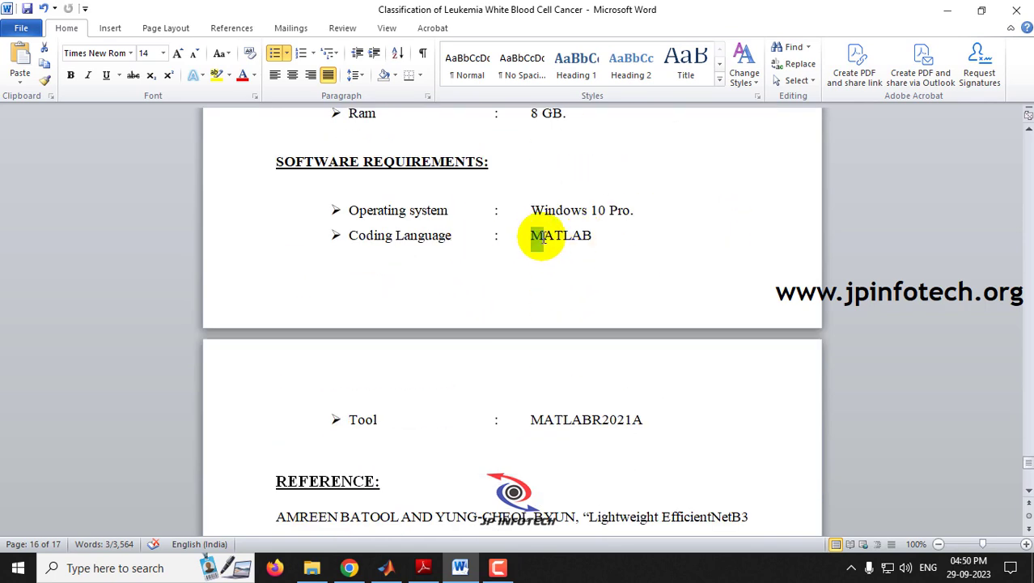
{"action": "left_click_drag", "start_coordinate": [543, 237], "coordinate": [588, 236]}
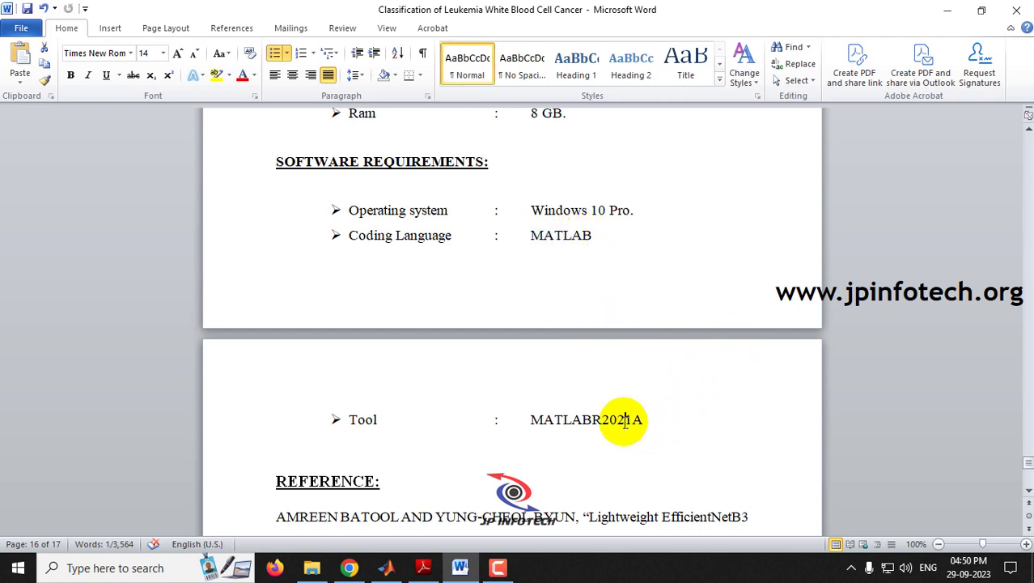
{"action": "type", "text": "3B"}
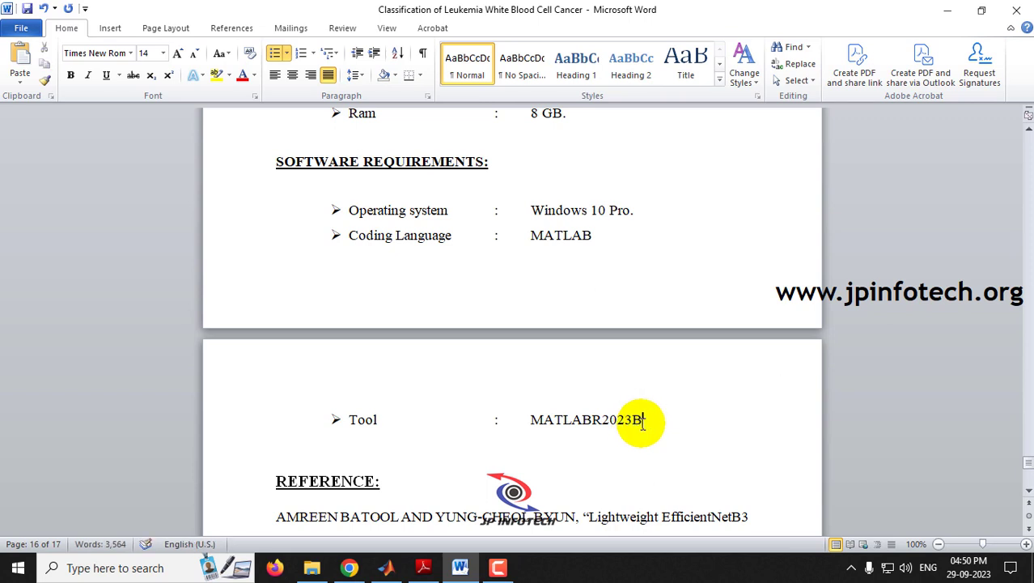
{"action": "scroll", "coordinate": [560, 418], "scroll_direction": "down", "scroll_amount": 5}
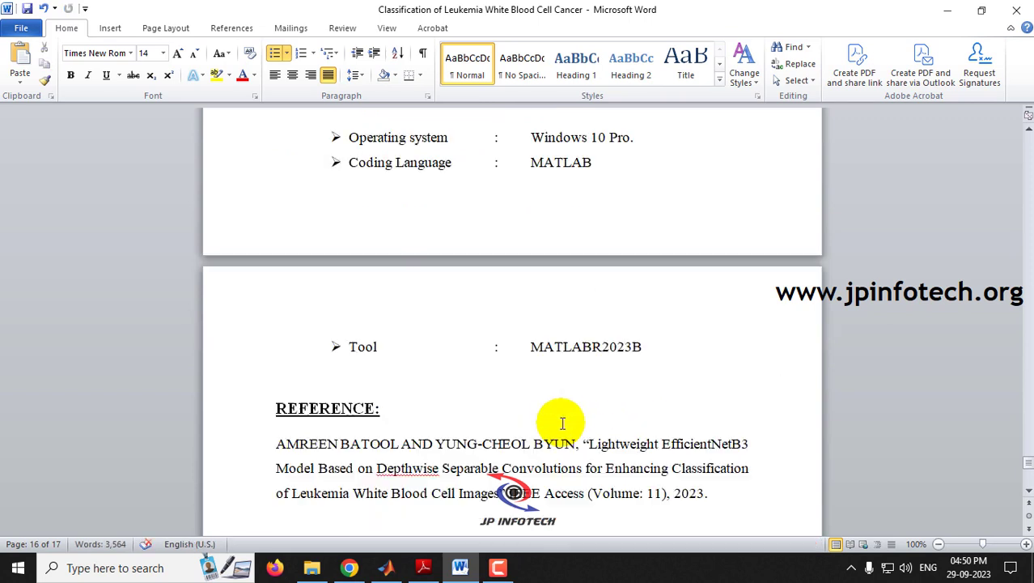
{"action": "left_click_drag", "start_coordinate": [389, 264], "coordinate": [279, 262]}
{"action": "left_click_drag", "start_coordinate": [694, 356], "coordinate": [255, 306]}
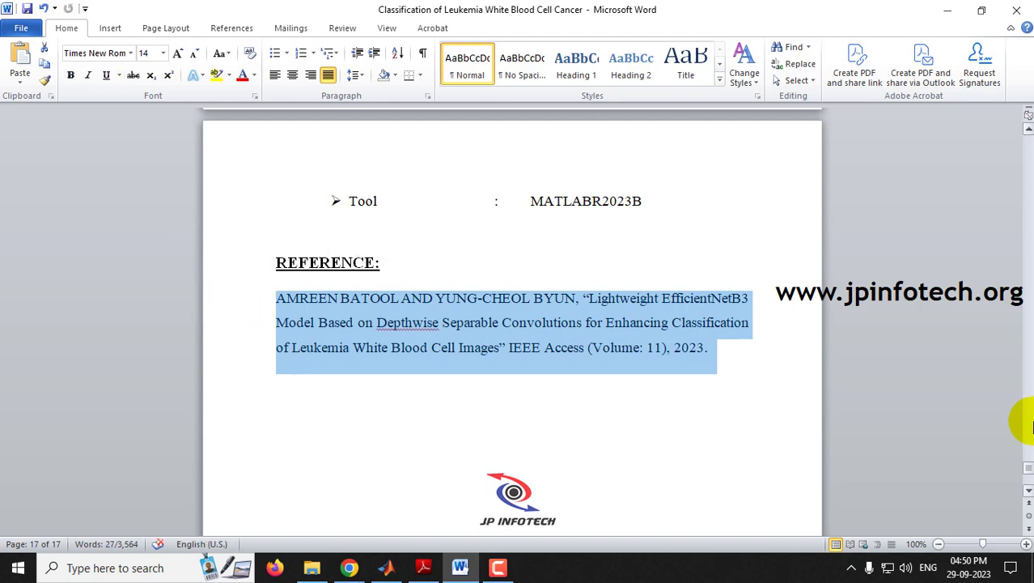
{"action": "left_click_drag", "start_coordinate": [1029, 468], "coordinate": [1016, 12]}
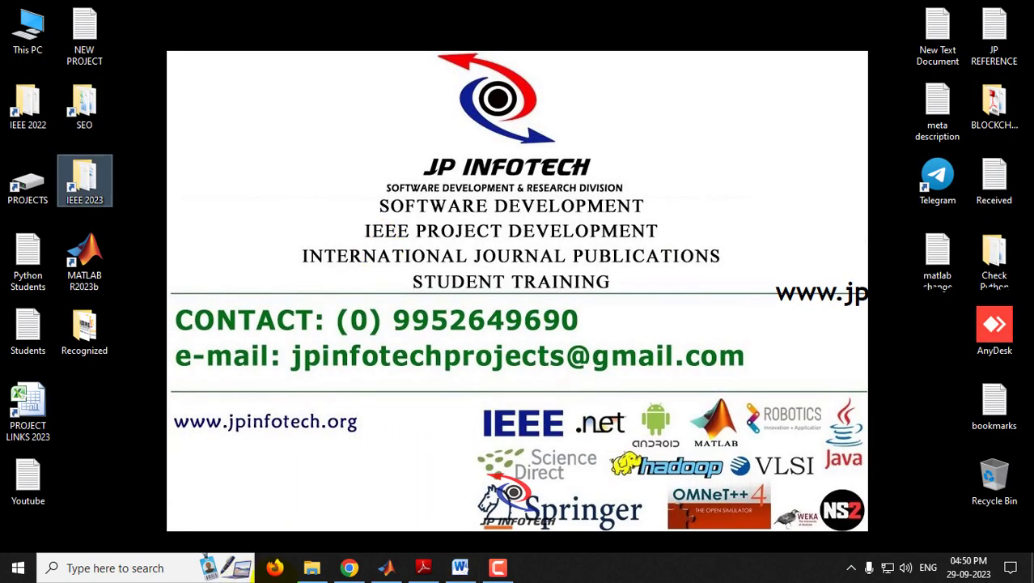
Go from SOURCE CODE into Full Coding in File Explorer and copy its address-bar path.
{"action": "left_click", "coordinate": [315, 569]}
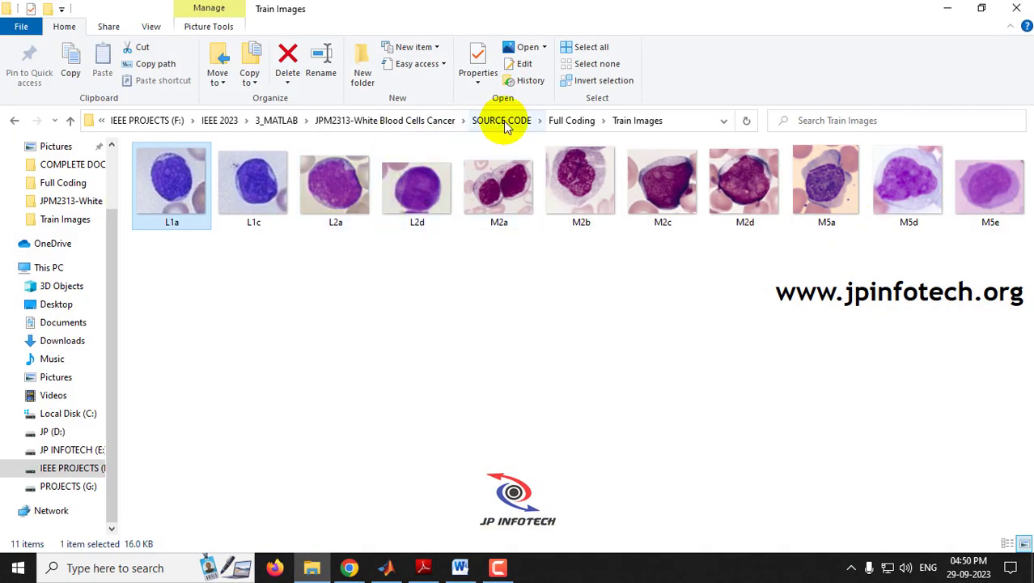
{"action": "left_click", "coordinate": [502, 120]}
{"action": "double_click", "coordinate": [200, 177]}
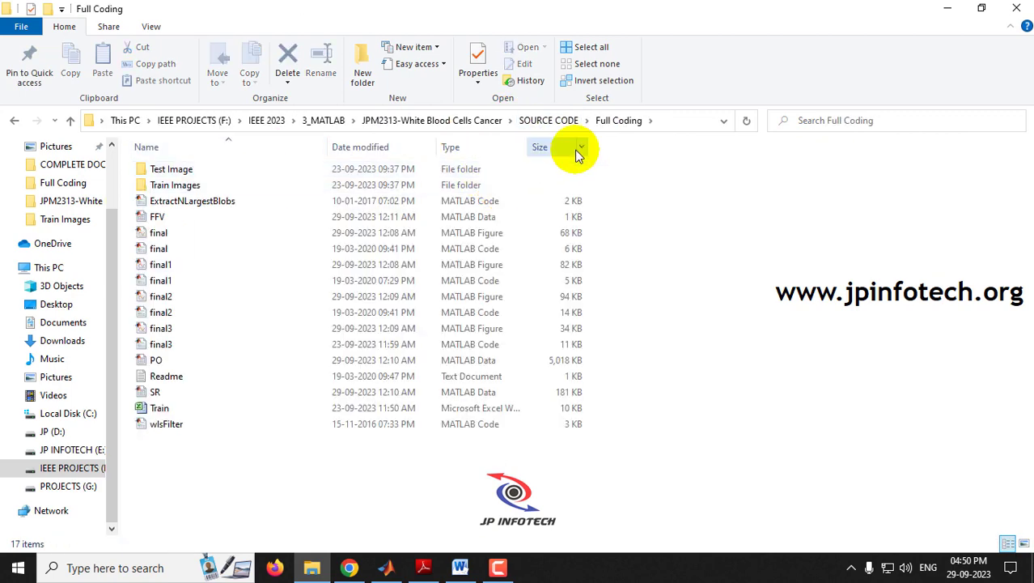
{"action": "left_click", "coordinate": [666, 125]}
{"action": "right_click", "coordinate": [367, 123]}
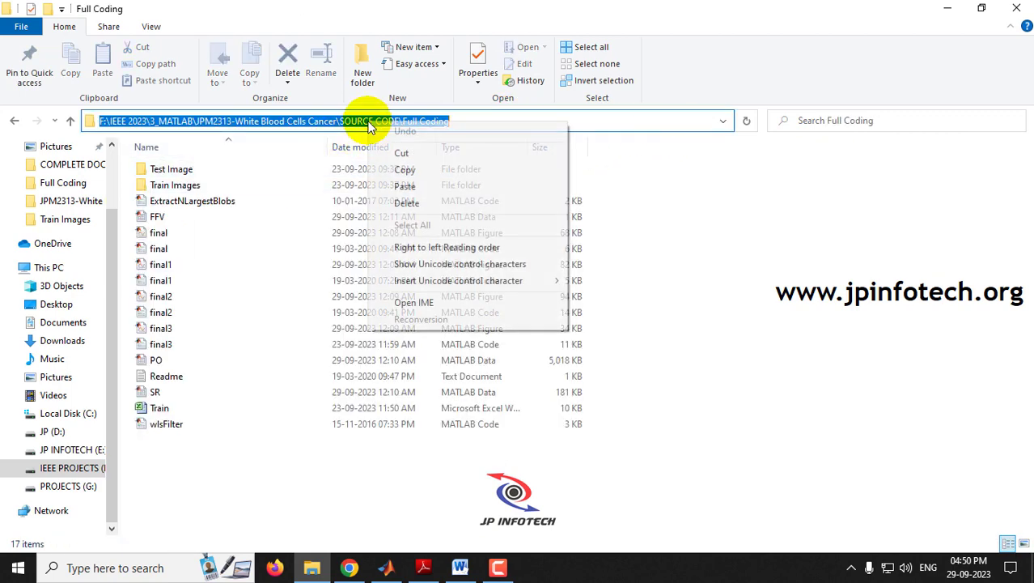
{"action": "left_click", "coordinate": [404, 171]}
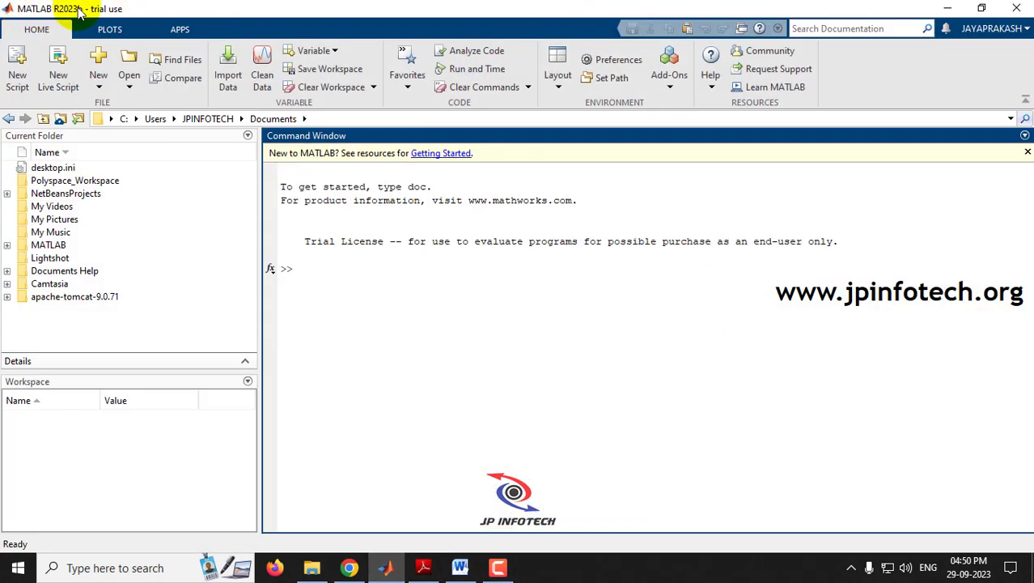
Paste the Full Coding path into MATLAB's Current Folder bar, then return to File Explorer.
{"action": "left_click", "coordinate": [324, 116]}
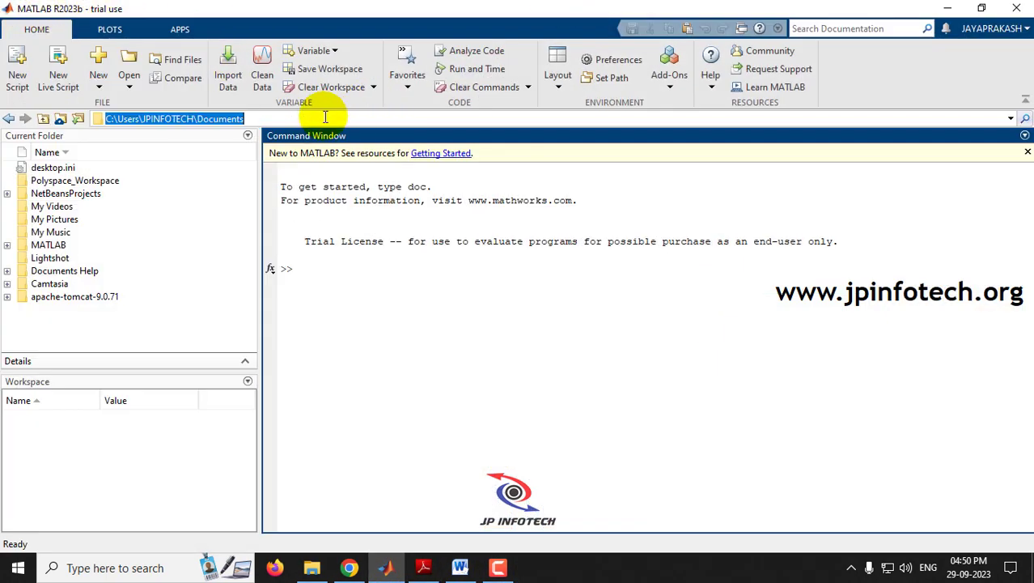
{"action": "key", "text": "ctrl+v"}
{"action": "key", "text": "Return"}
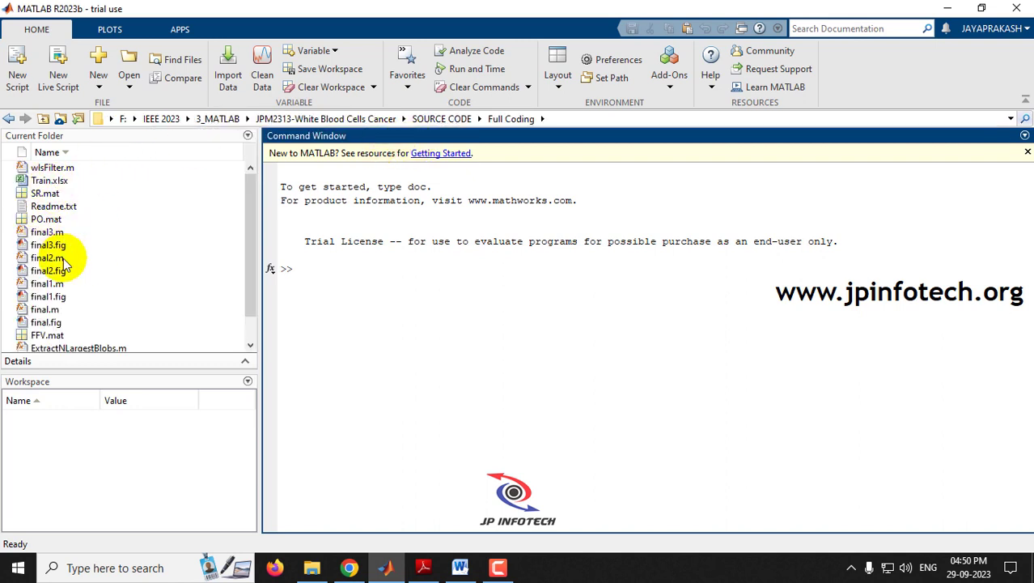
{"action": "mouse_move", "coordinate": [247, 197]}
{"action": "left_mouse_down"}
{"action": "mouse_move", "coordinate": [248, 269]}
{"action": "mouse_move", "coordinate": [248, 208]}
{"action": "left_mouse_up"}
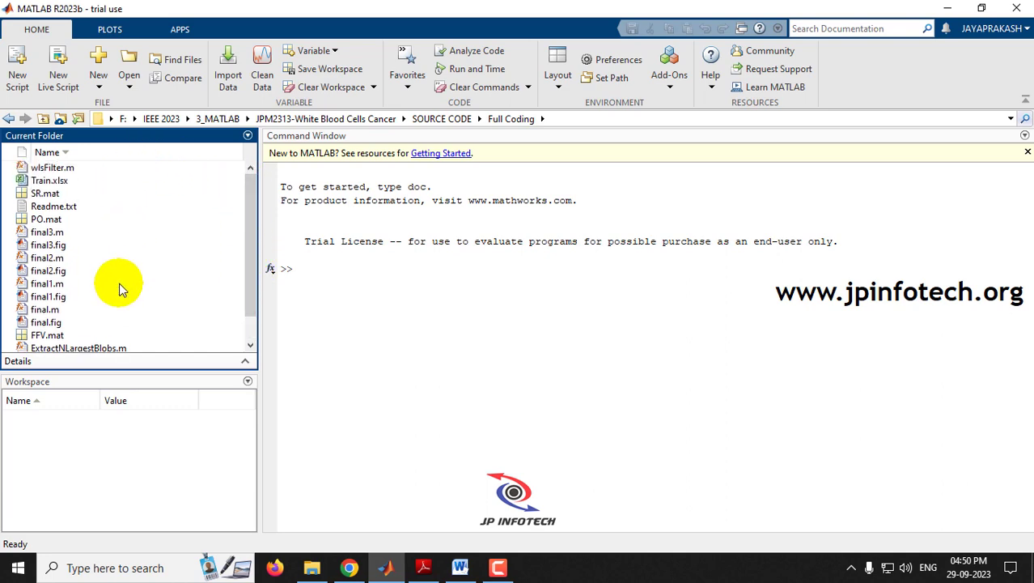
{"action": "left_click", "coordinate": [311, 567]}
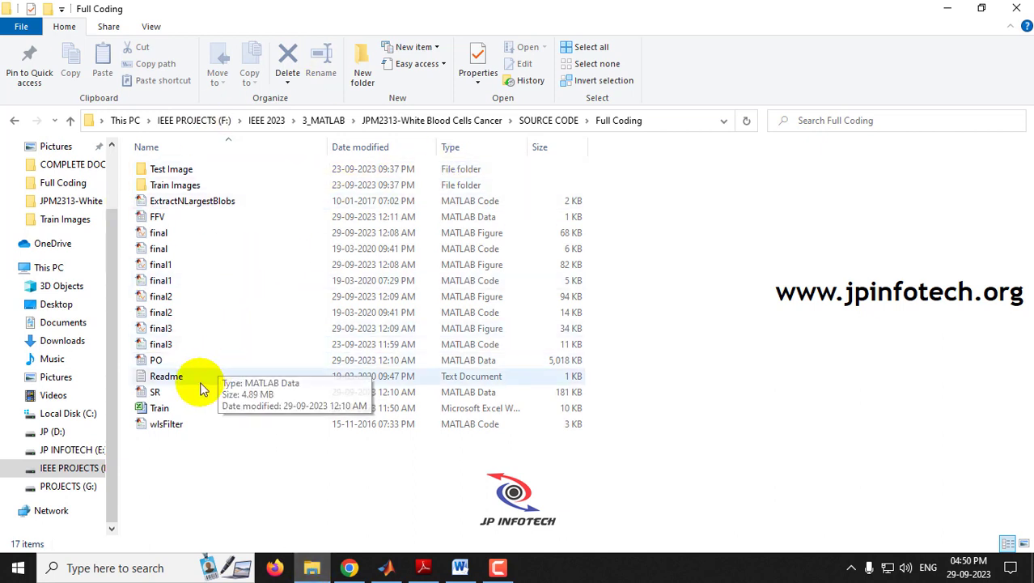
Launch the Train spreadsheet of feature values and class labels in Excel.
{"action": "left_click", "coordinate": [173, 410]}
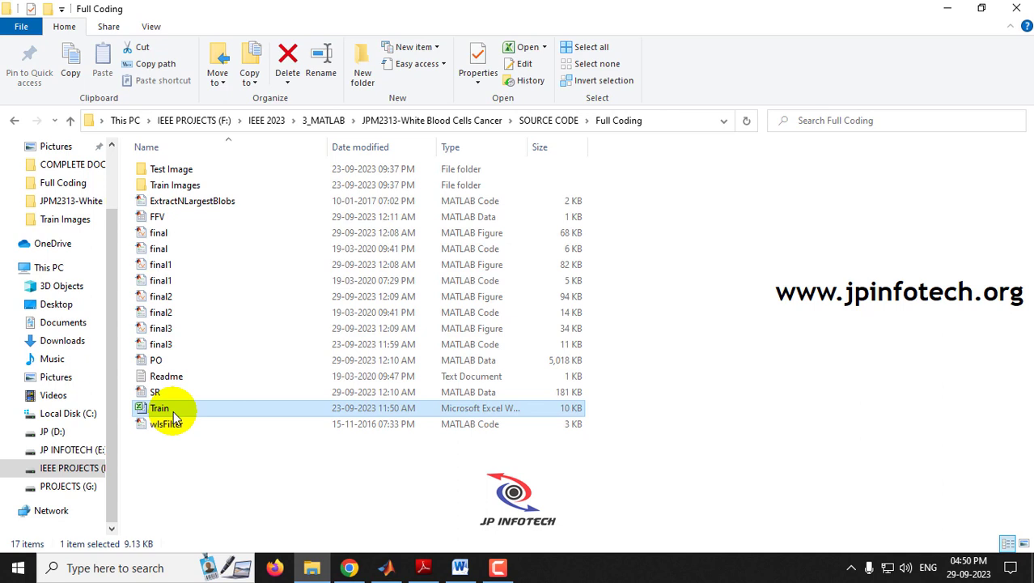
{"action": "double_click", "coordinate": [173, 411]}
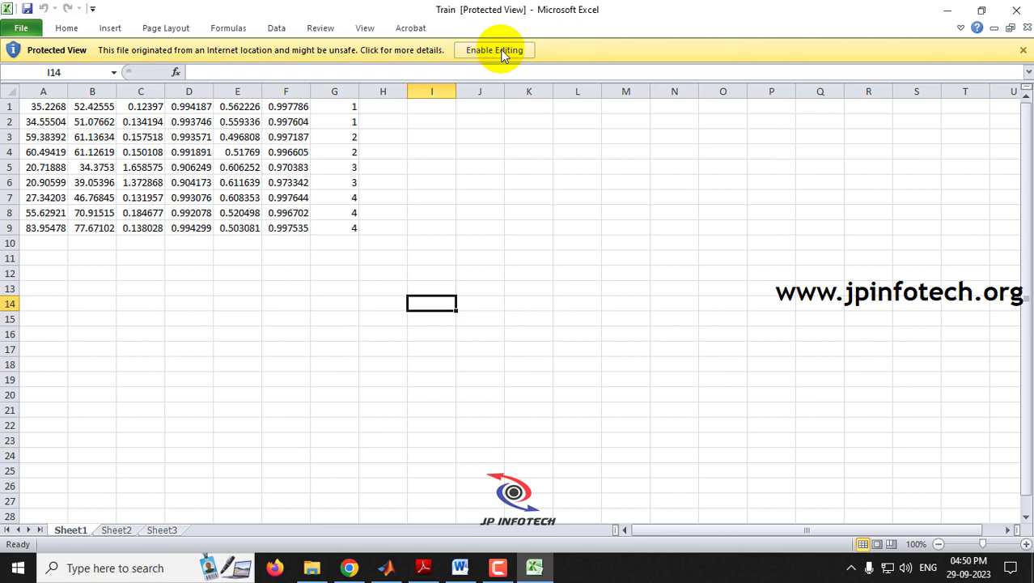
Enable editing on the Train feature workbook, look over its rows, then close it.
{"action": "left_click", "coordinate": [508, 57]}
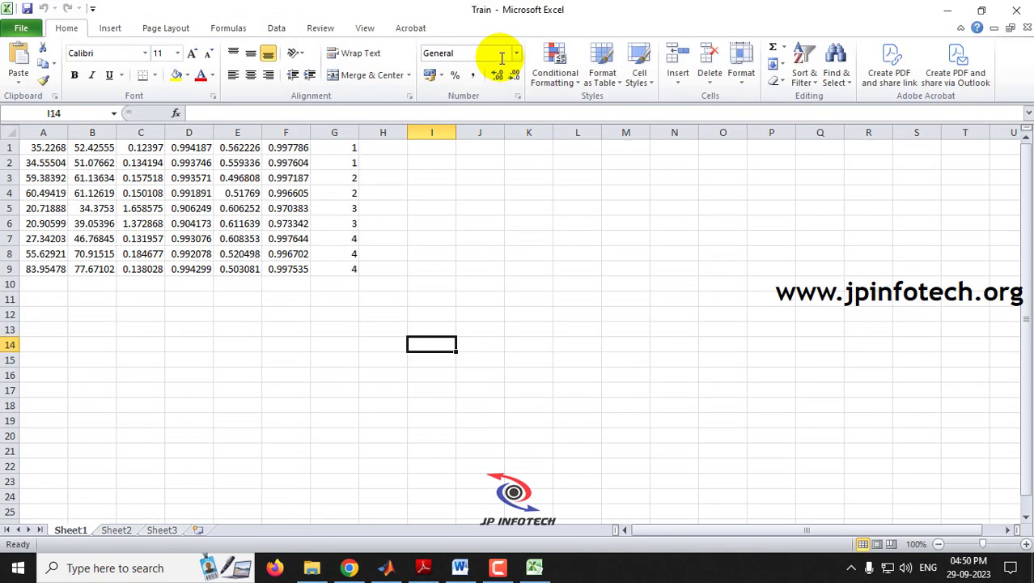
{"action": "left_click", "coordinate": [1016, 10]}
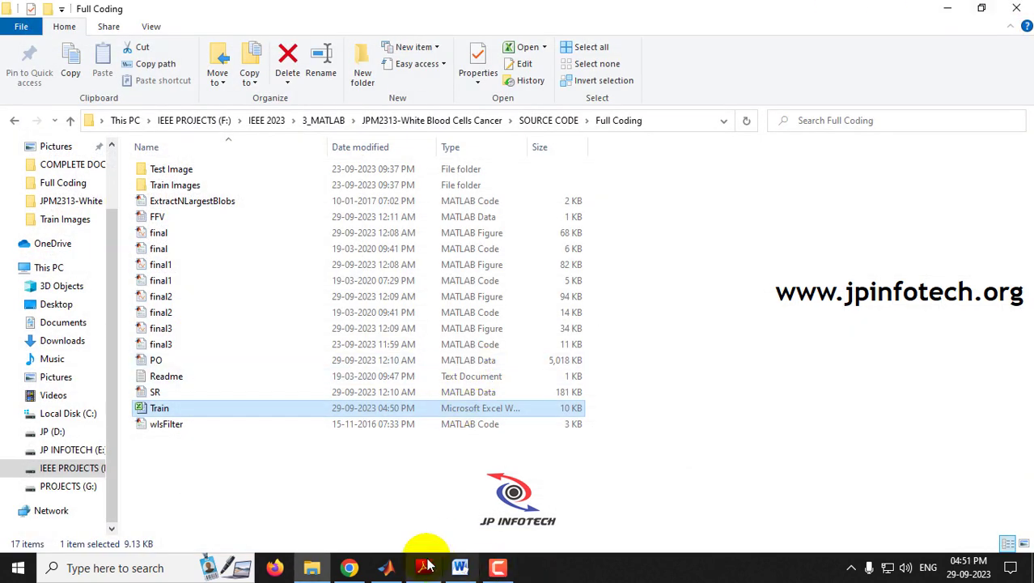
Run final.m from MATLAB's Current Folder to open the leukemia classification GUI.
{"action": "left_click", "coordinate": [386, 568]}
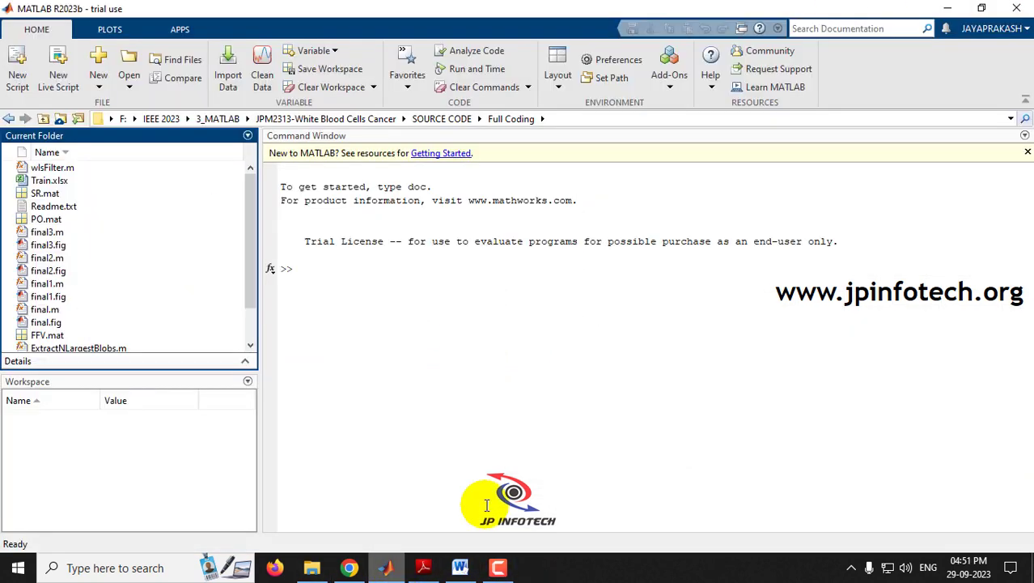
{"action": "left_click", "coordinate": [45, 310]}
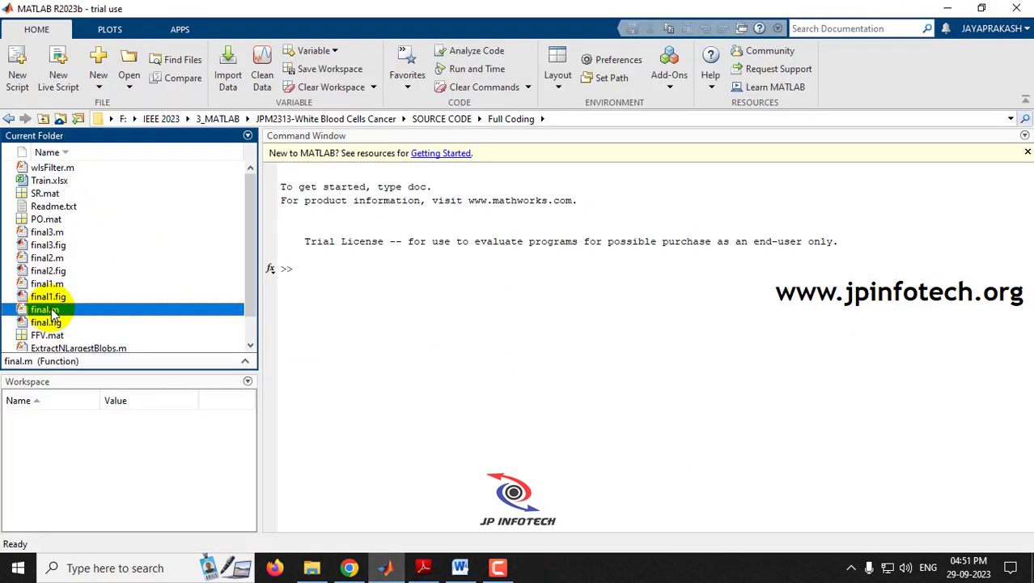
{"action": "right_click", "coordinate": [54, 311]}
{"action": "left_click", "coordinate": [100, 332]}
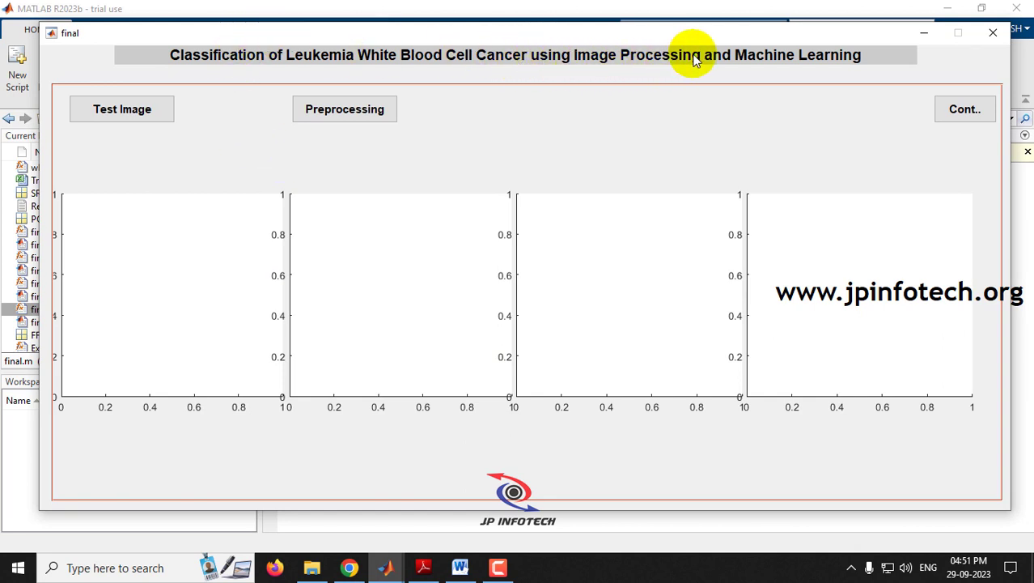
Load test cell L1b from the Test Image folder and preprocess it (normalize, enhance contrast, remove noise).
{"action": "left_click", "coordinate": [116, 117]}
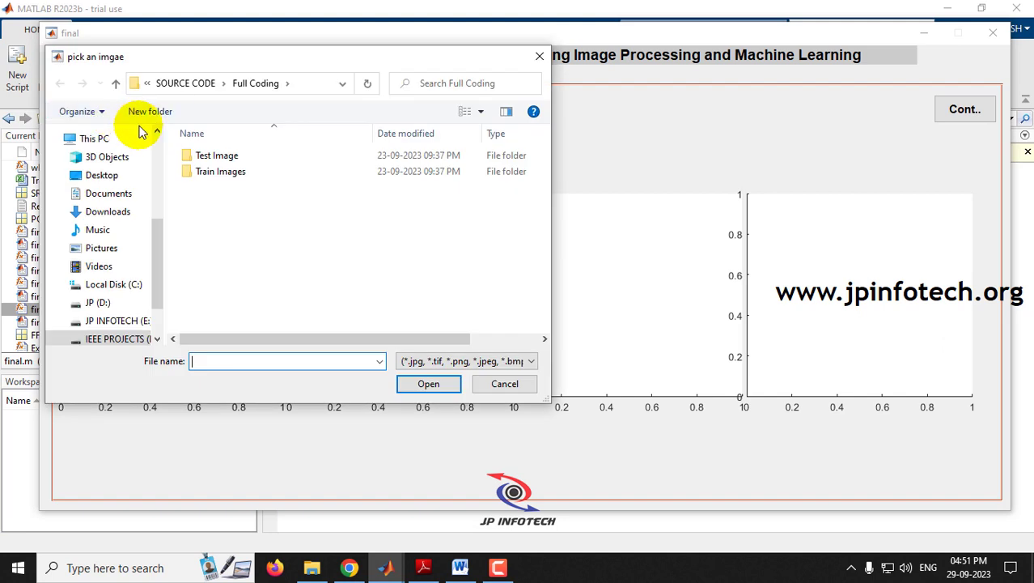
{"action": "double_click", "coordinate": [212, 155]}
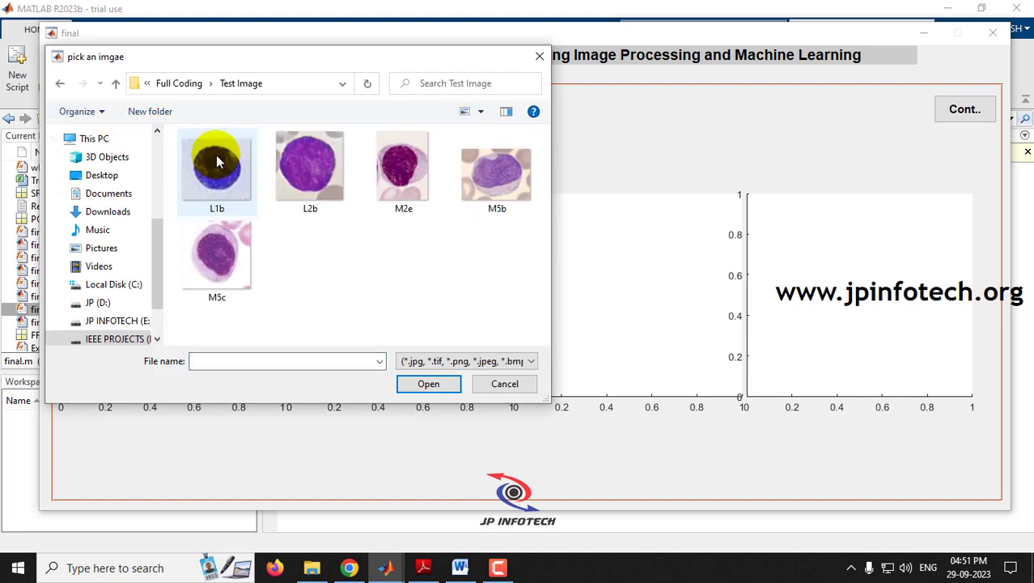
{"action": "double_click", "coordinate": [216, 159]}
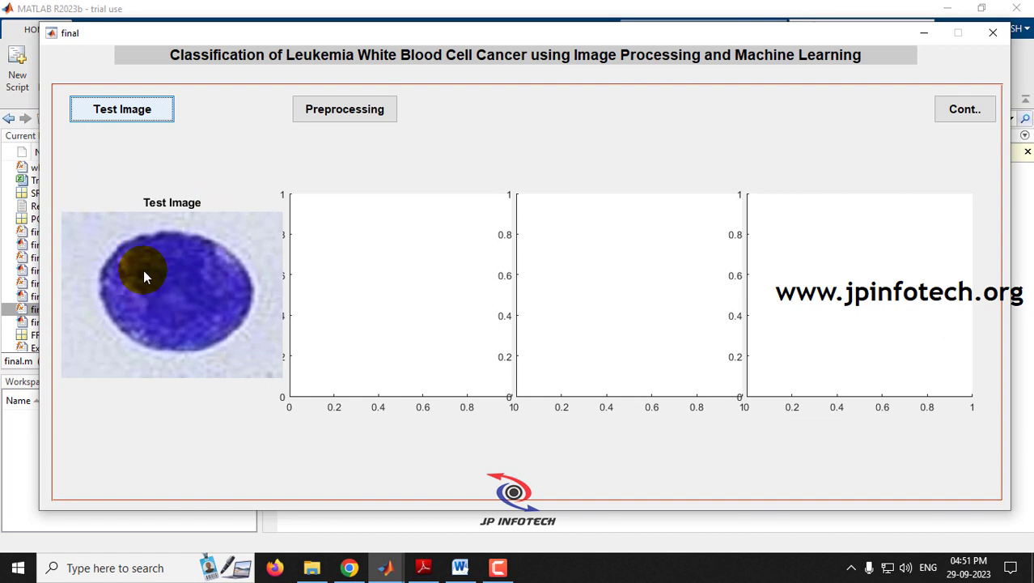
{"action": "left_click", "coordinate": [351, 118]}
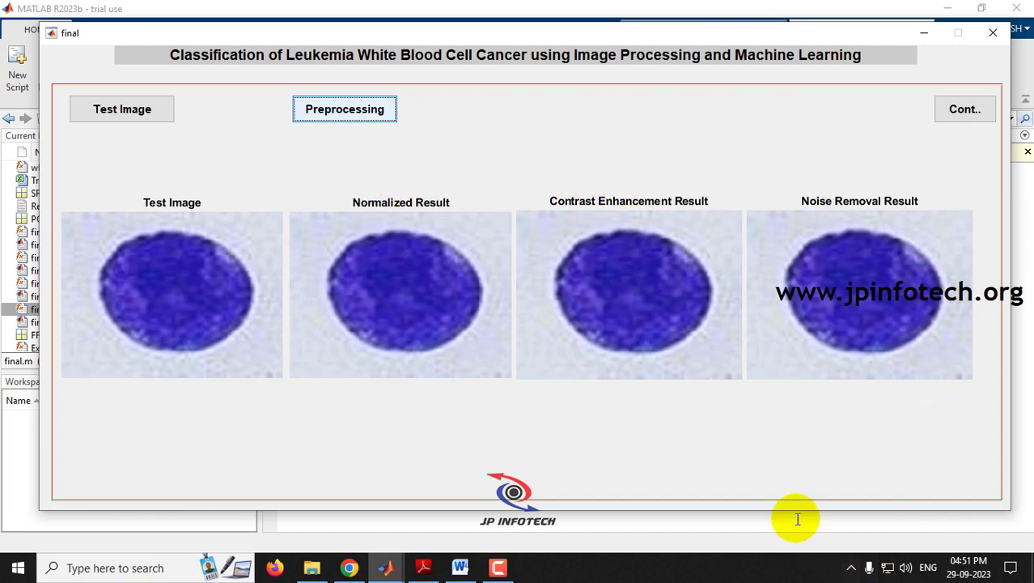
Segment the L1b cell's nucleus, then continue to the Feature Extraction window.
{"action": "left_click", "coordinate": [965, 109]}
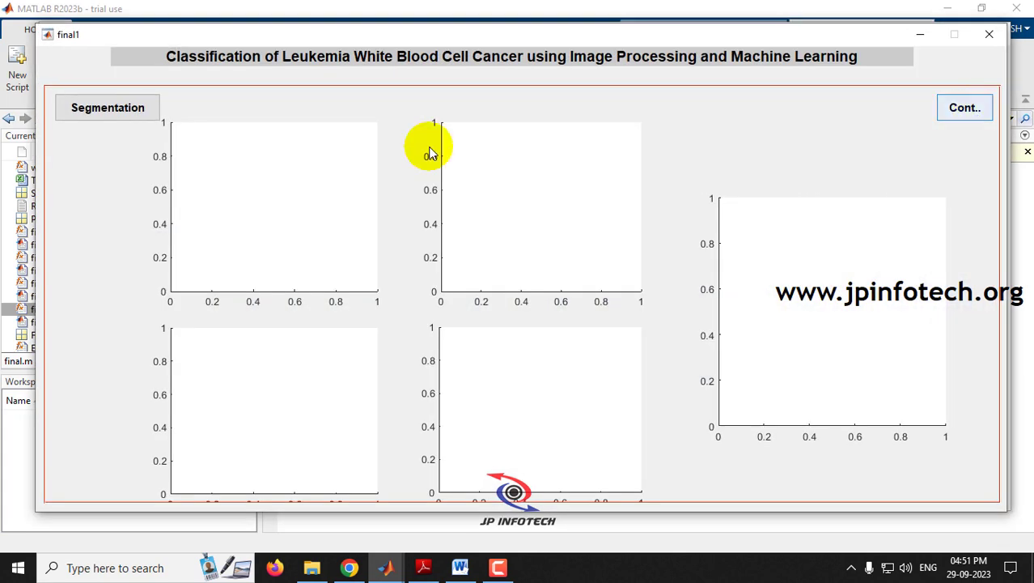
{"action": "left_click", "coordinate": [124, 115]}
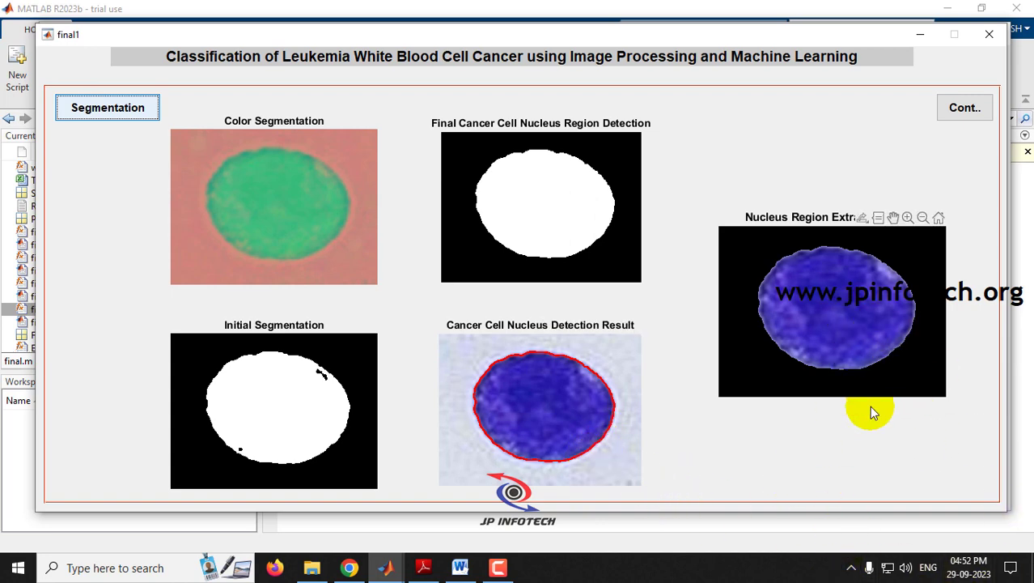
{"action": "left_click", "coordinate": [984, 115]}
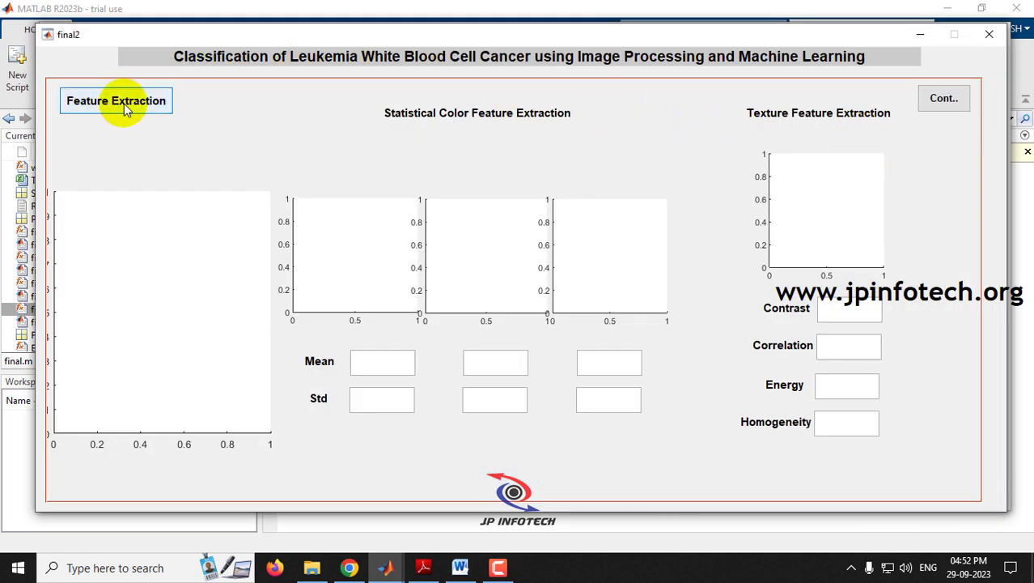
Extract nucleus features (RGB means 25.0886, 19.9478, 70.3083; contrast 0.112787), then continue to classification.
{"action": "left_click", "coordinate": [126, 110]}
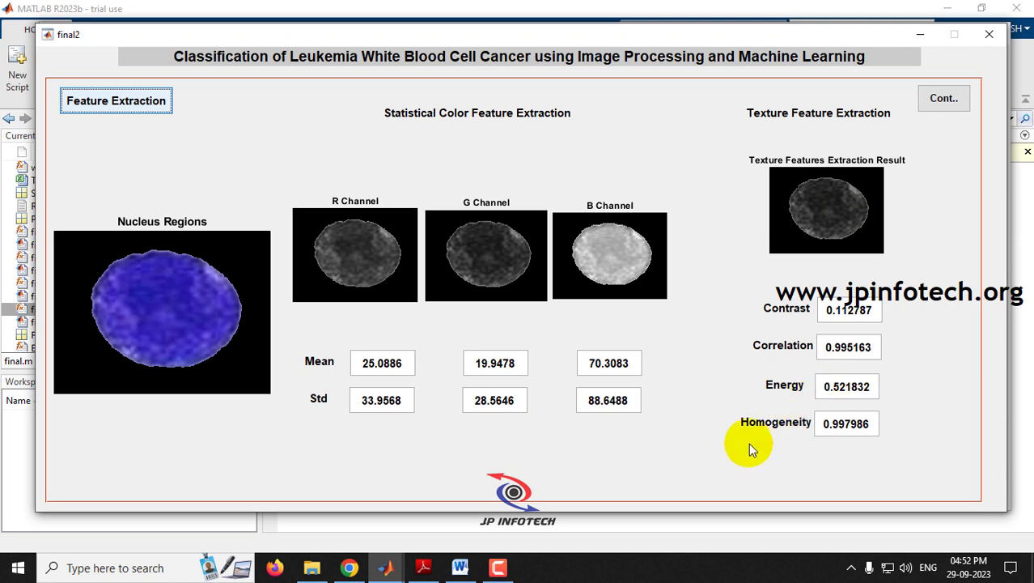
{"action": "left_click", "coordinate": [945, 99]}
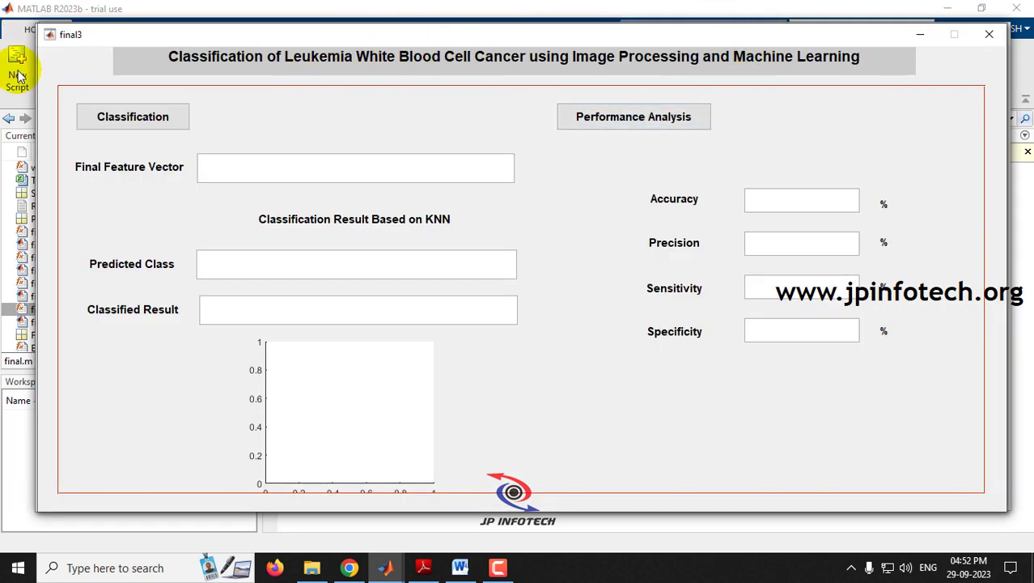
Classify the L1b cell with KNN and highlight predicted class 1 and result ALL-L1.
{"action": "left_click", "coordinate": [148, 124]}
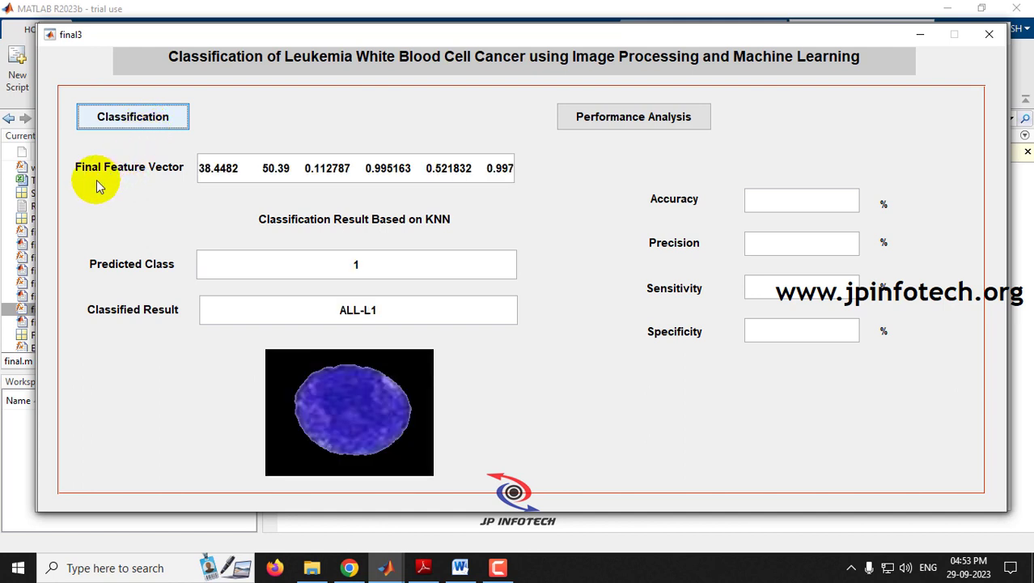
{"action": "left_click", "coordinate": [203, 173]}
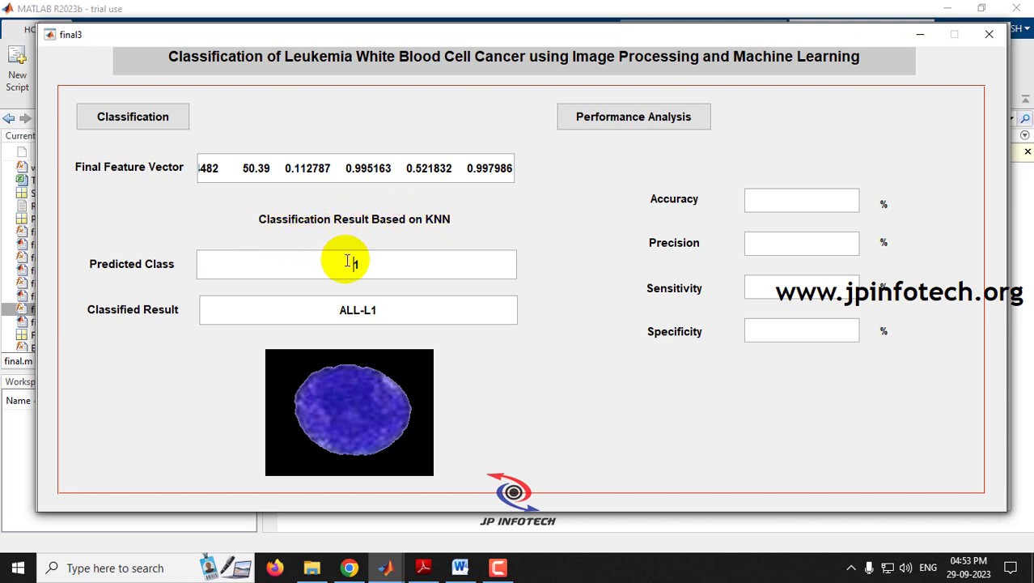
{"action": "left_click_drag", "start_coordinate": [346, 261], "coordinate": [380, 261]}
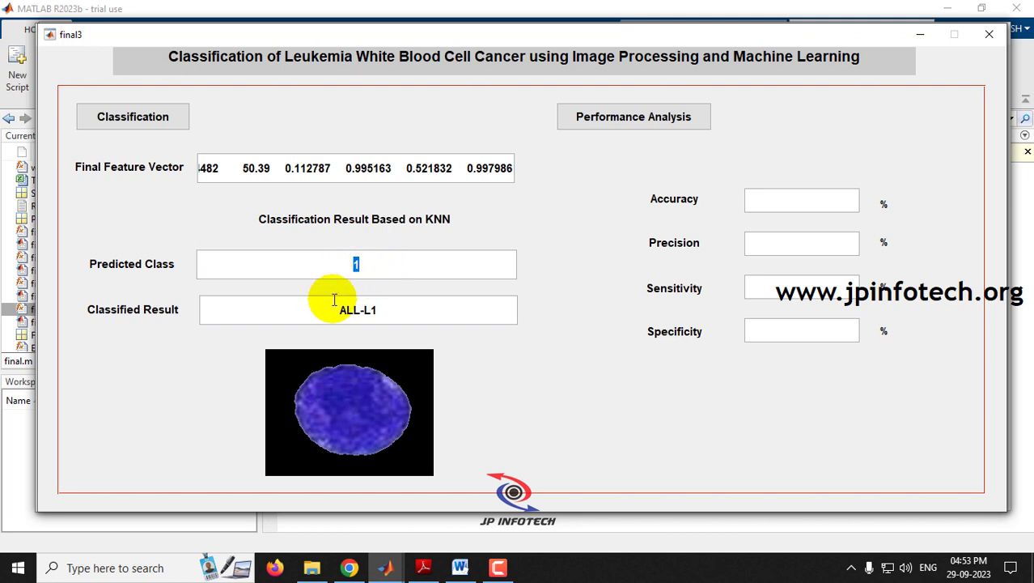
{"action": "left_click_drag", "start_coordinate": [340, 310], "coordinate": [374, 310]}
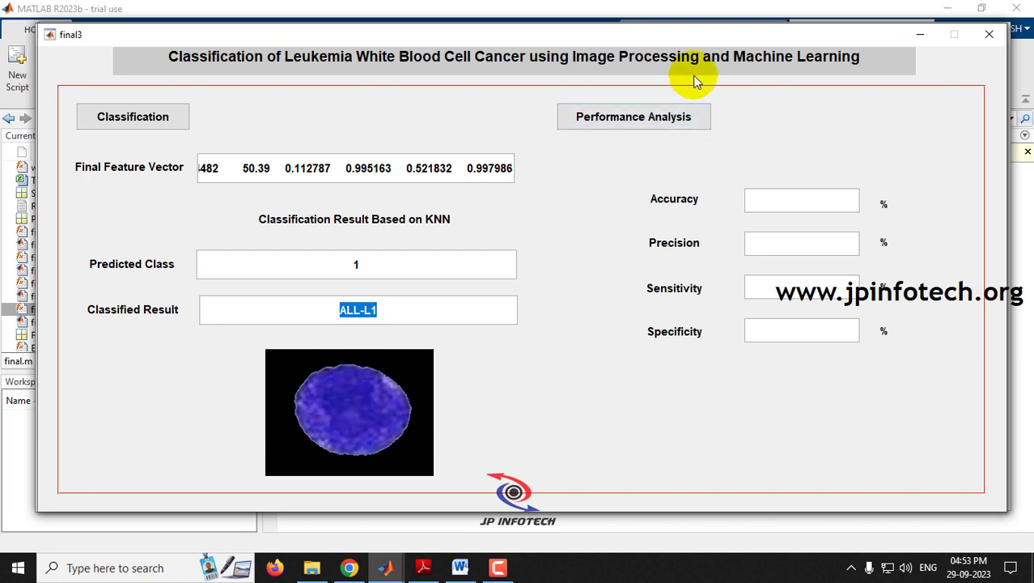
{"action": "left_click", "coordinate": [567, 199]}
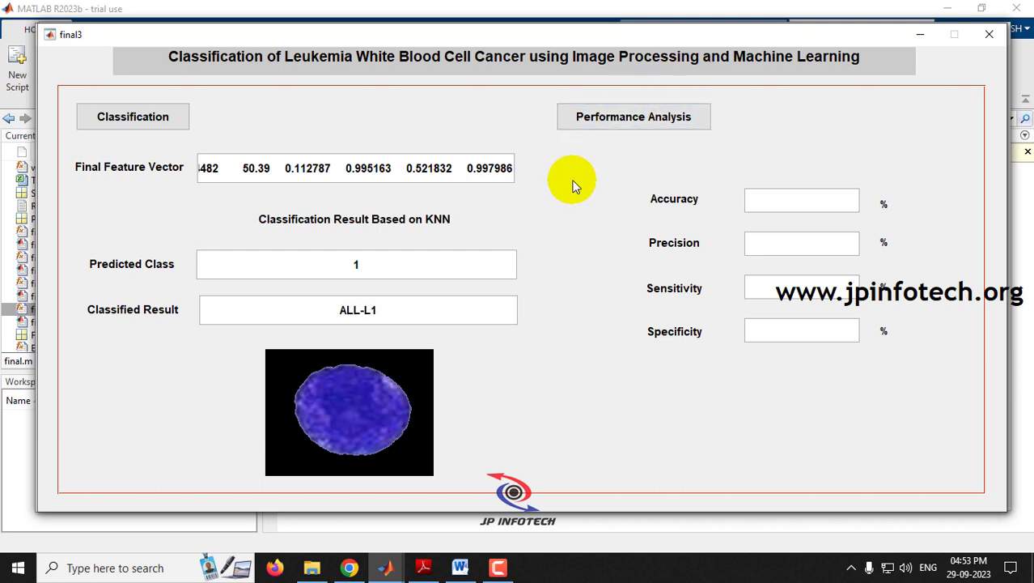
Compute performance and highlight accuracy 97%, precision 96.7213%, sensitivity 98.3333%, specificity 95%.
{"action": "left_click", "coordinate": [655, 129]}
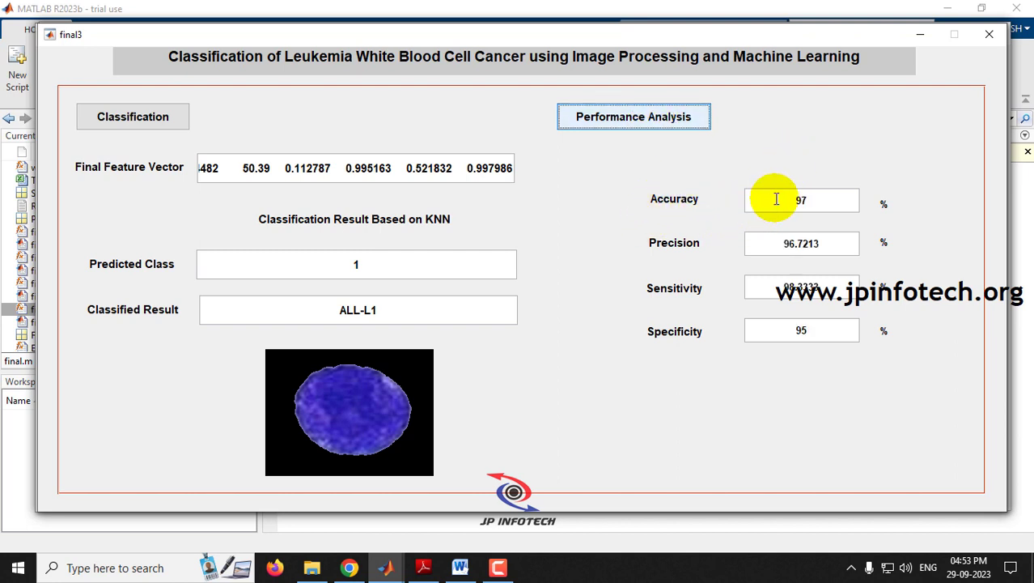
{"action": "left_click_drag", "start_coordinate": [774, 201], "coordinate": [845, 197]}
{"action": "left_click_drag", "start_coordinate": [773, 251], "coordinate": [824, 243]}
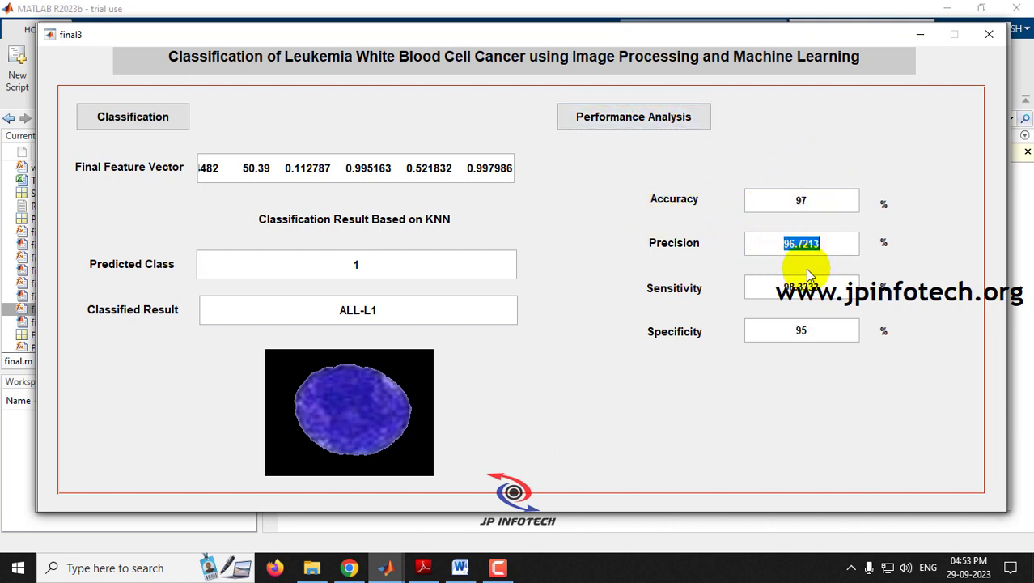
{"action": "left_click_drag", "start_coordinate": [782, 288], "coordinate": [842, 288]}
{"action": "left_click_drag", "start_coordinate": [797, 329], "coordinate": [819, 330]}
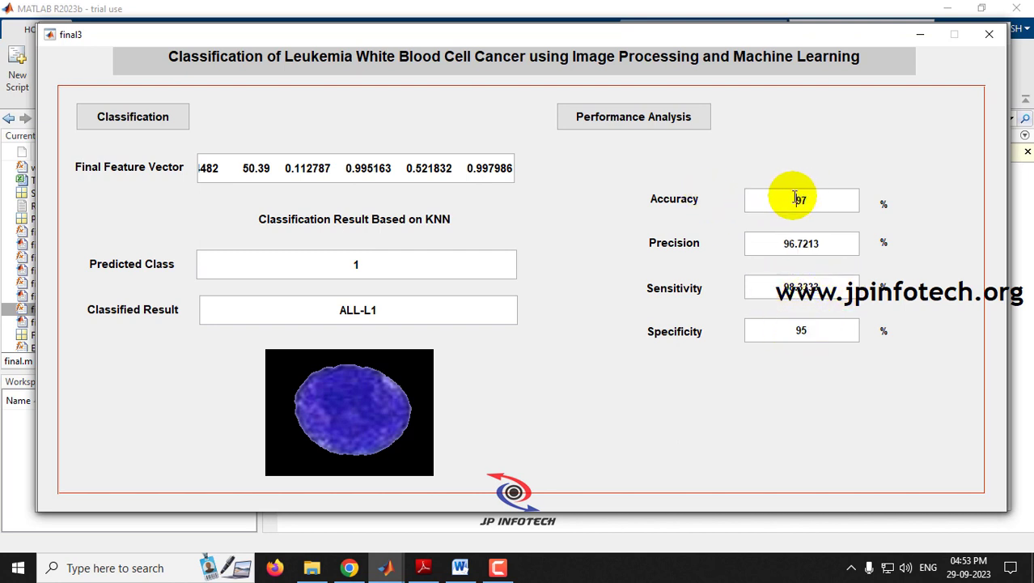
{"action": "left_click_drag", "start_coordinate": [794, 200], "coordinate": [813, 199]}
{"action": "left_click_drag", "start_coordinate": [780, 242], "coordinate": [814, 241]}
{"action": "left_click_drag", "start_coordinate": [769, 289], "coordinate": [818, 285]}
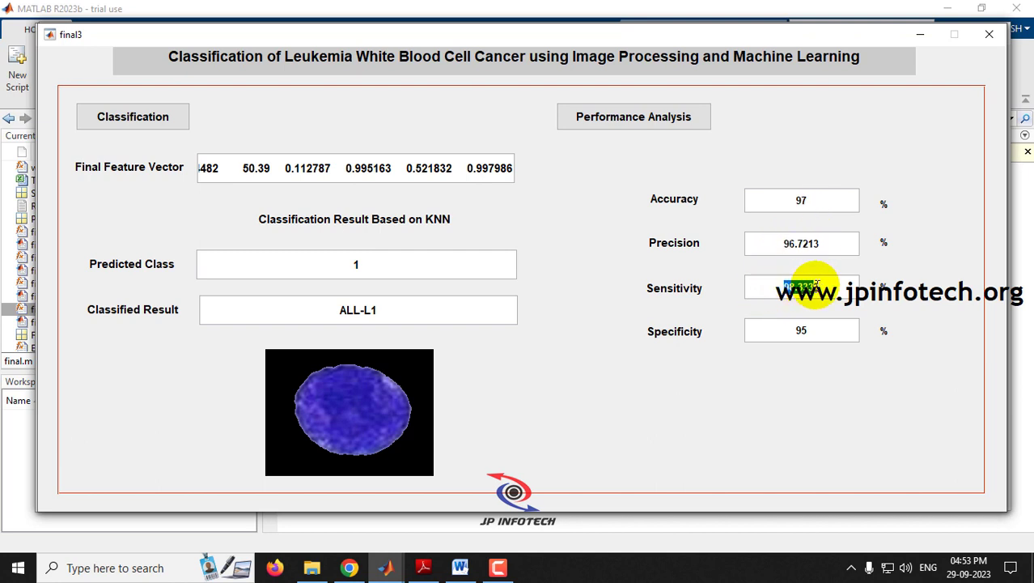
{"action": "left_click_drag", "start_coordinate": [793, 330], "coordinate": [832, 330]}
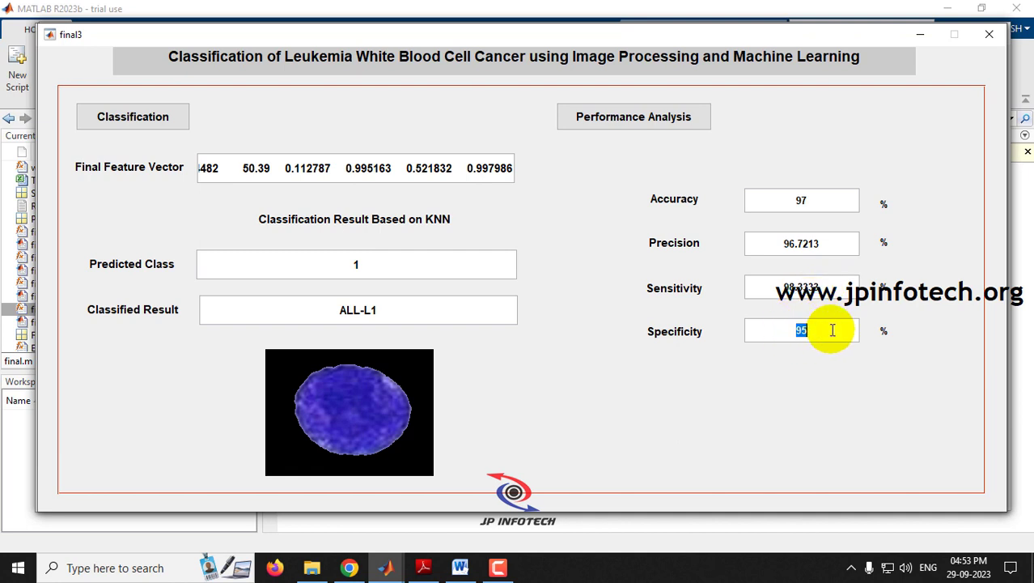
{"action": "left_click", "coordinate": [639, 277]}
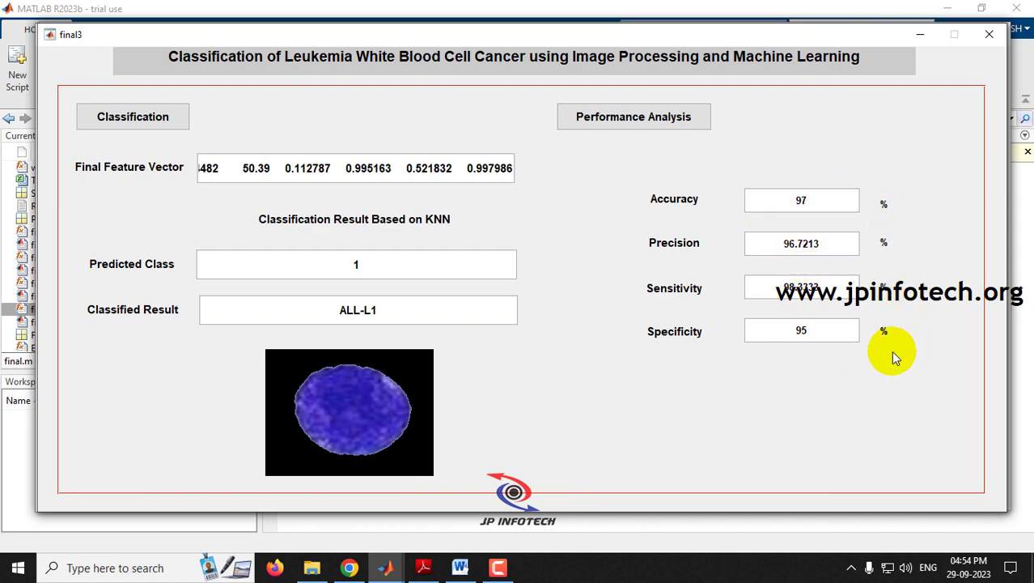
Close the four classifier windows and rerun final.m to relaunch the GUI.
{"action": "left_click", "coordinate": [989, 36]}
{"action": "left_click", "coordinate": [991, 35]}
{"action": "left_click", "coordinate": [992, 34]}
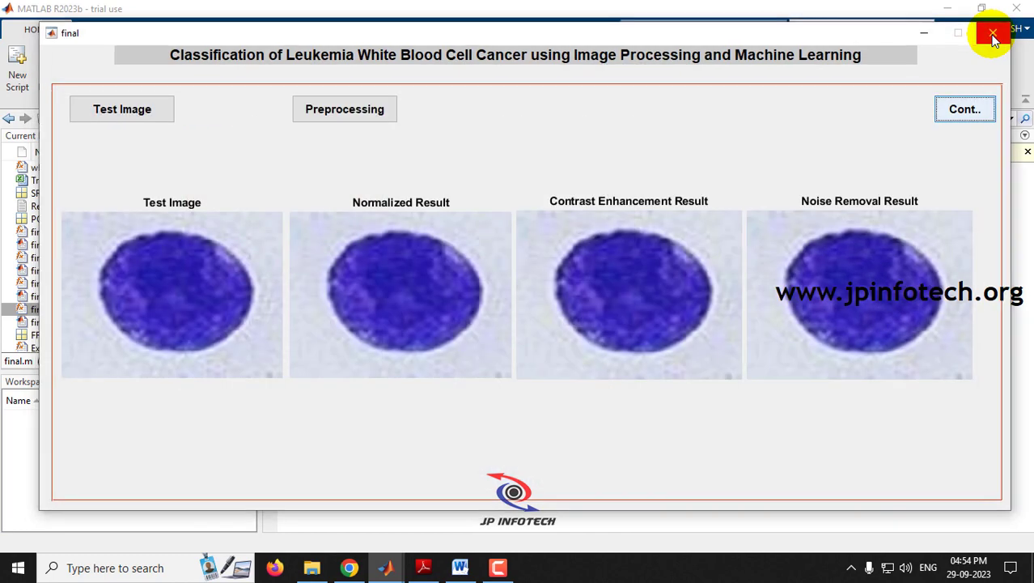
{"action": "left_click", "coordinate": [993, 35]}
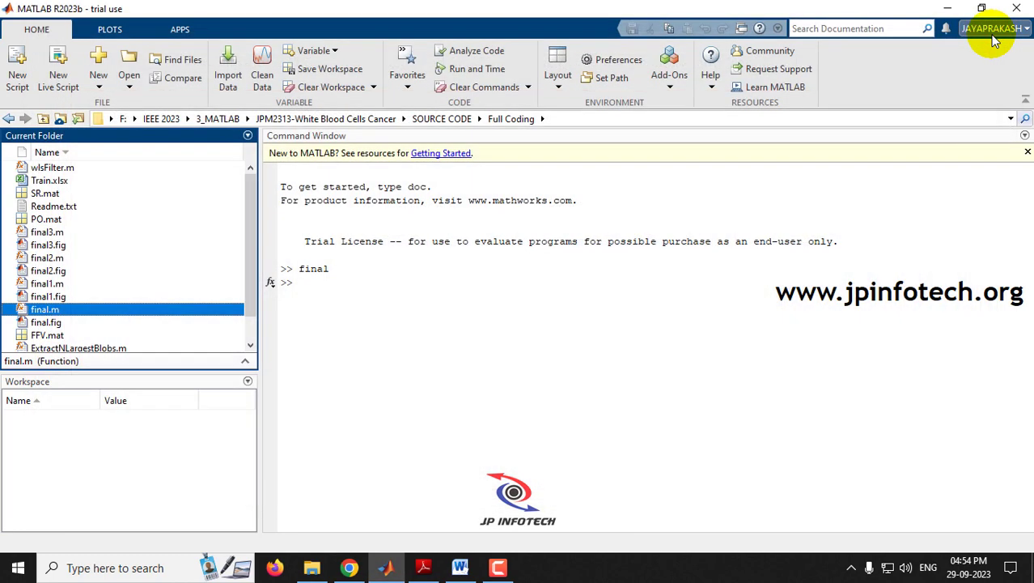
{"action": "right_click", "coordinate": [54, 312]}
{"action": "left_click", "coordinate": [100, 334]}
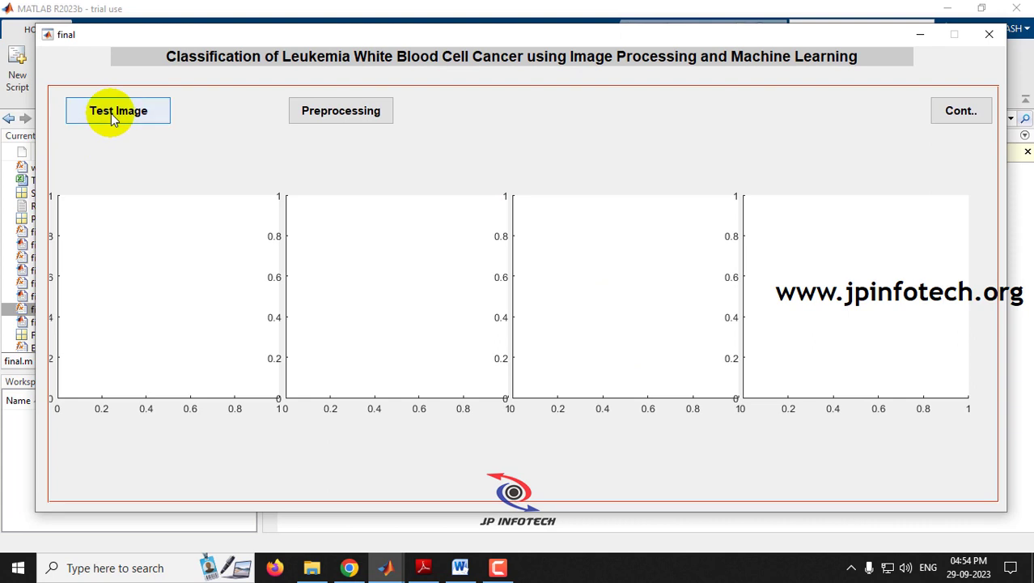
Load test cell L2b, preprocess it, and continue to segmentation.
{"action": "left_click", "coordinate": [114, 118]}
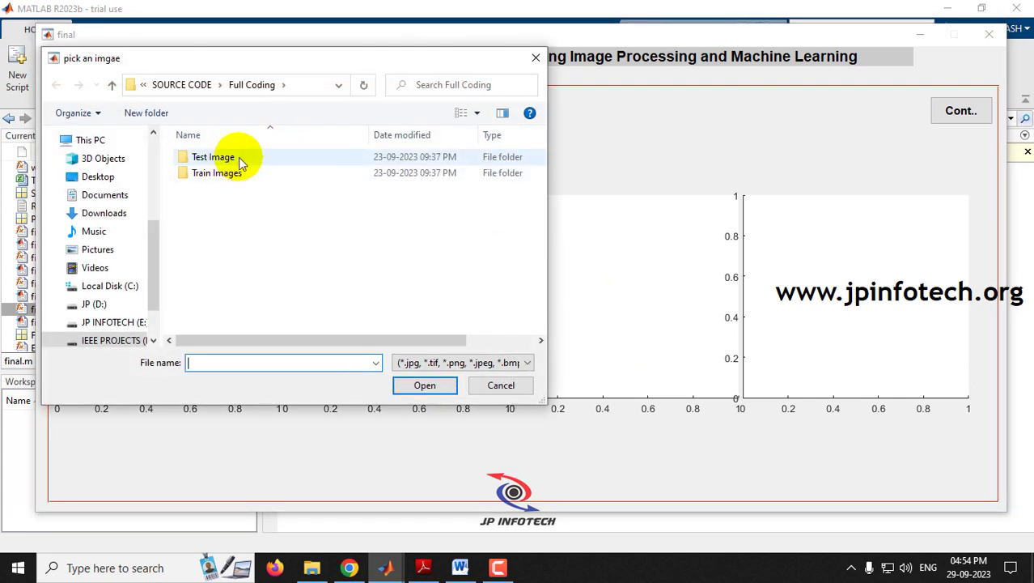
{"action": "double_click", "coordinate": [241, 159]}
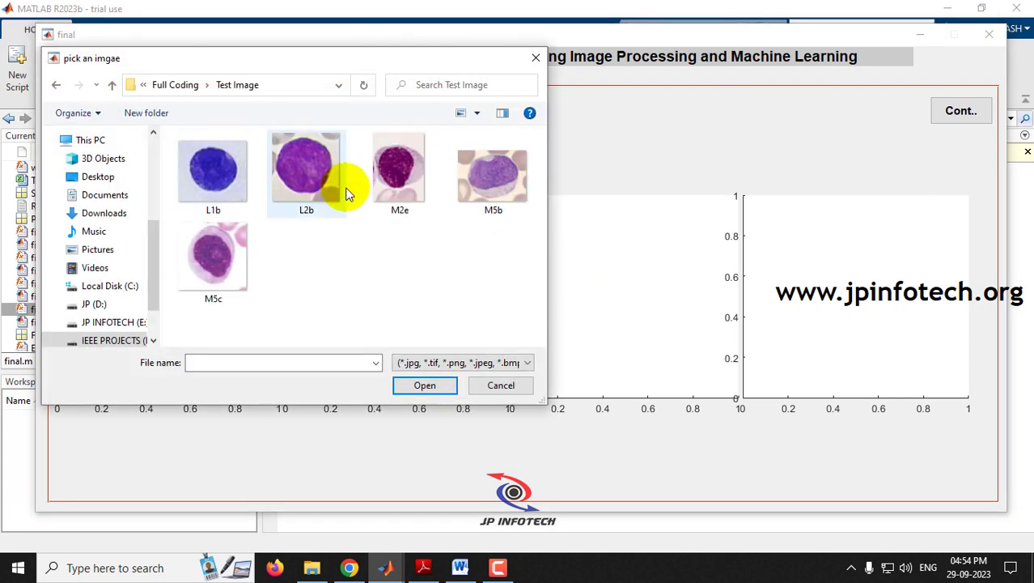
{"action": "double_click", "coordinate": [317, 178]}
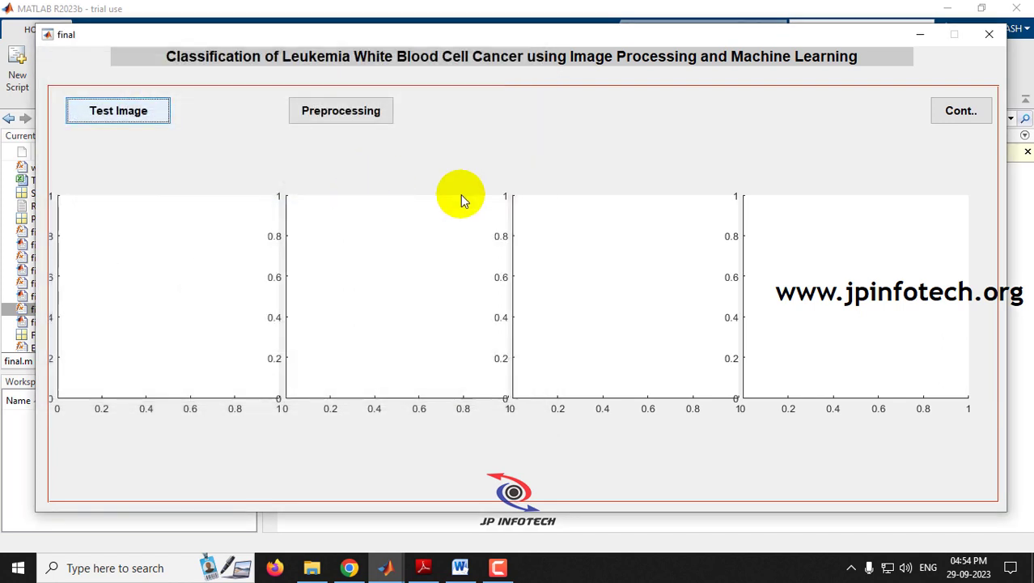
{"action": "left_click", "coordinate": [360, 120]}
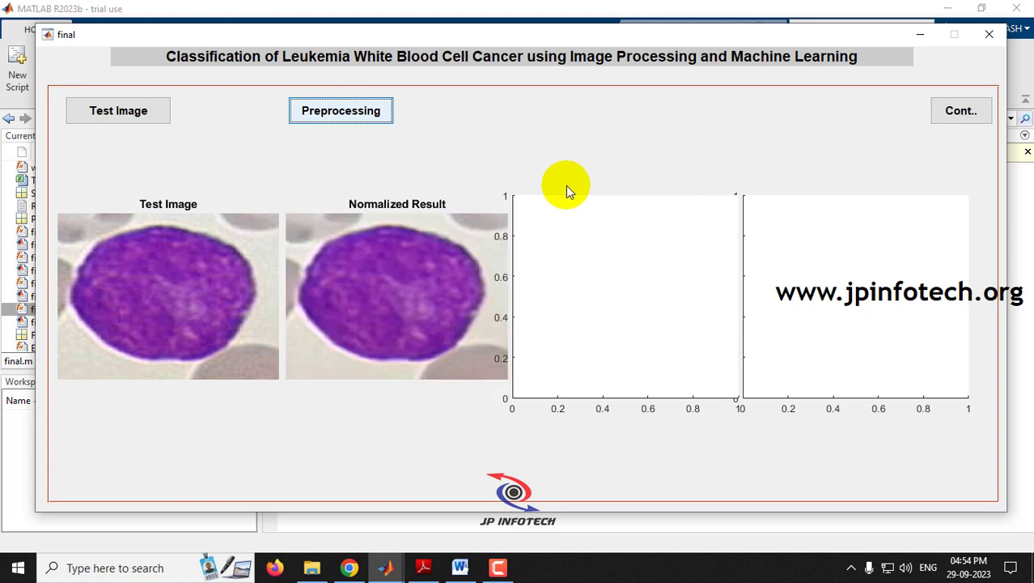
{"action": "left_click", "coordinate": [963, 112]}
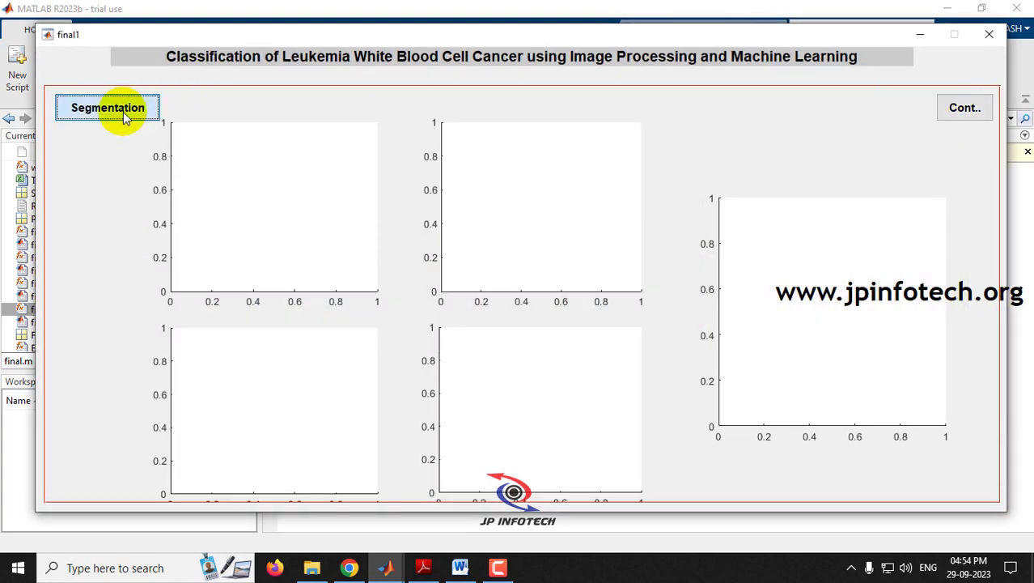
Segment L2b's nucleus and extract features: RGB means 69.62, 26.6977, 87.0219, contrast 0.125567.
{"action": "left_click", "coordinate": [124, 115]}
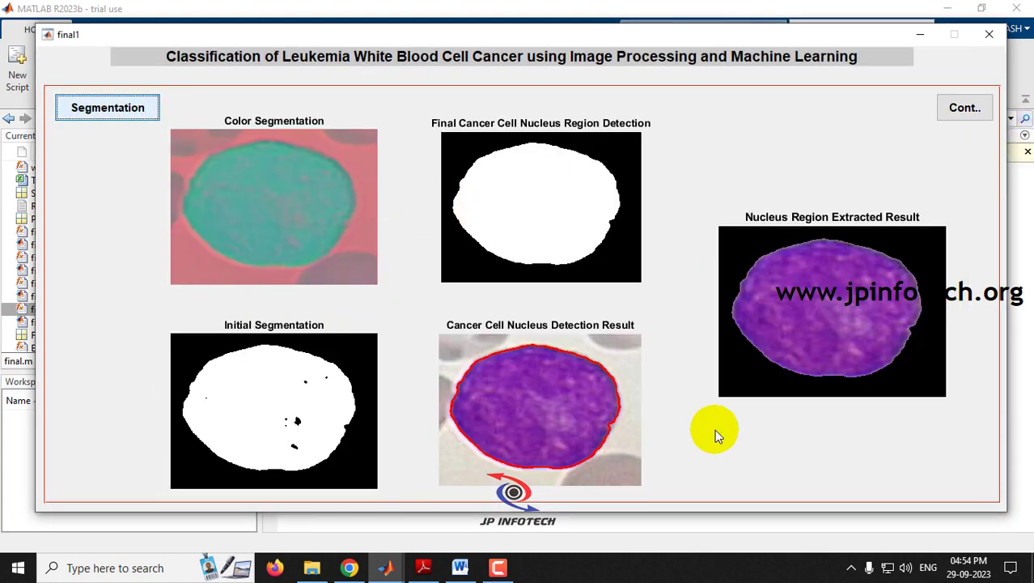
{"action": "left_click", "coordinate": [981, 111]}
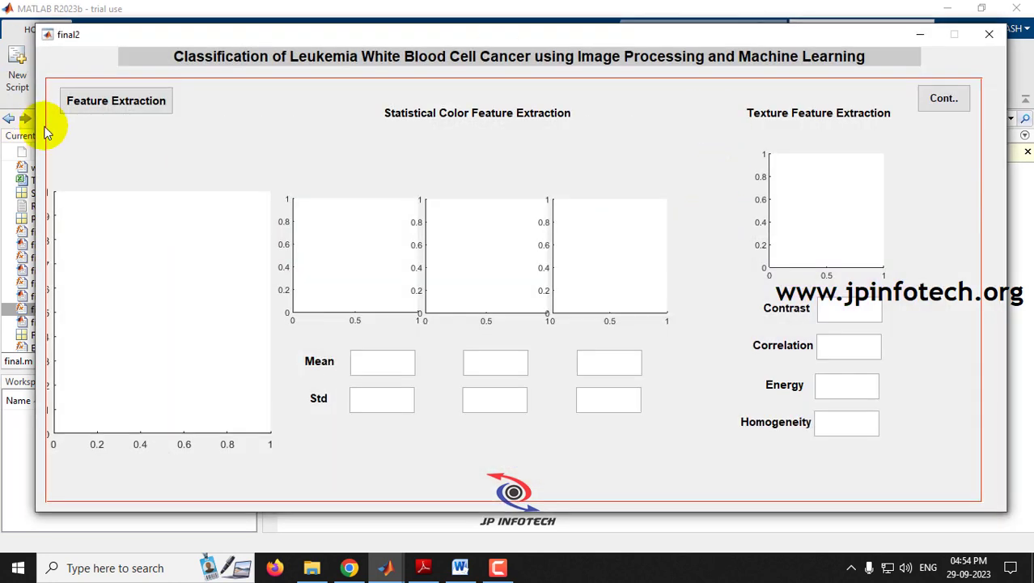
{"action": "left_click", "coordinate": [116, 100]}
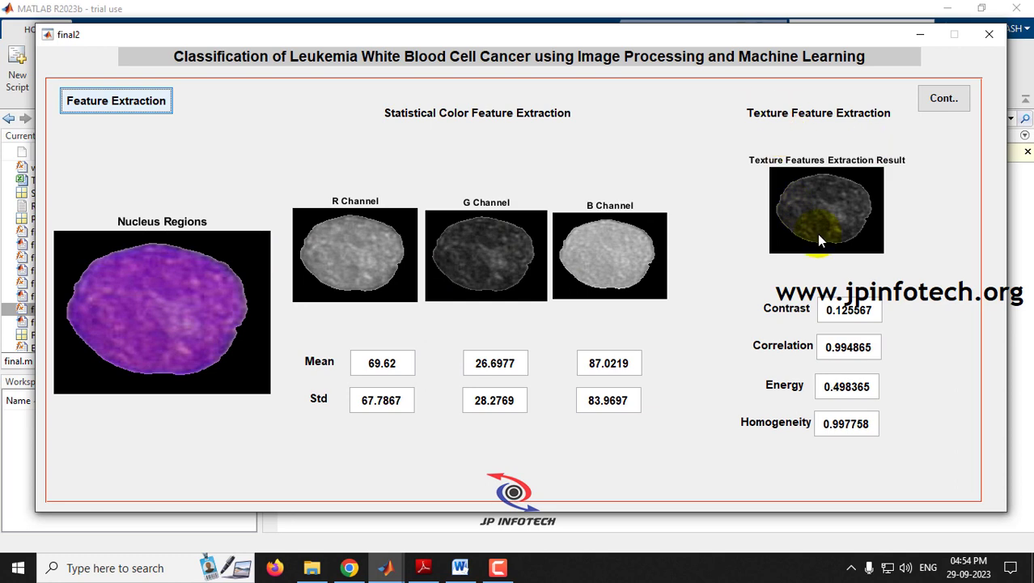
Classify L2b with KNN, highlighting predicted class 2 and result ALL-L2, then close the window.
{"action": "left_click", "coordinate": [954, 100]}
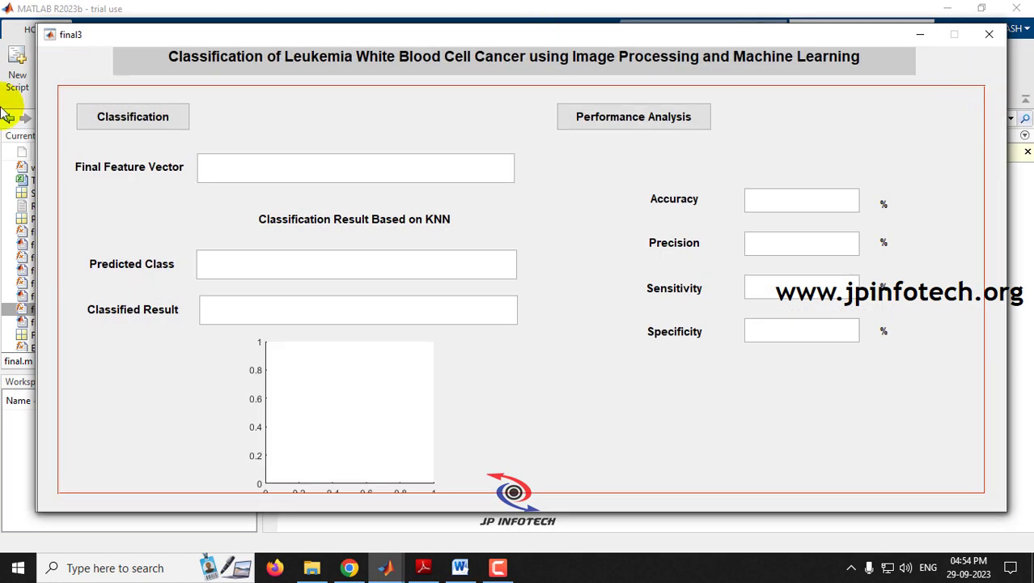
{"action": "left_click", "coordinate": [123, 121]}
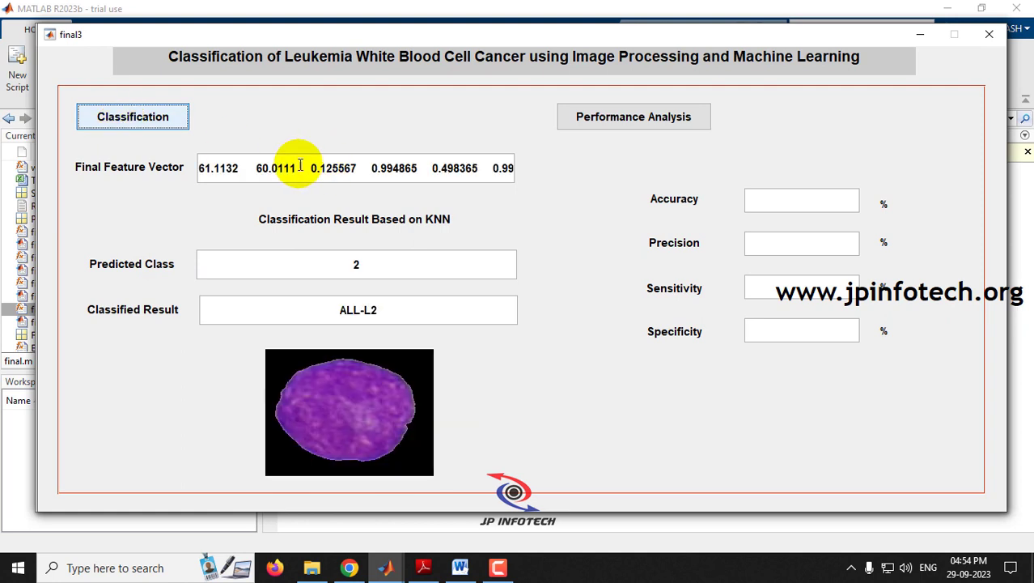
{"action": "left_click_drag", "start_coordinate": [207, 168], "coordinate": [300, 168]}
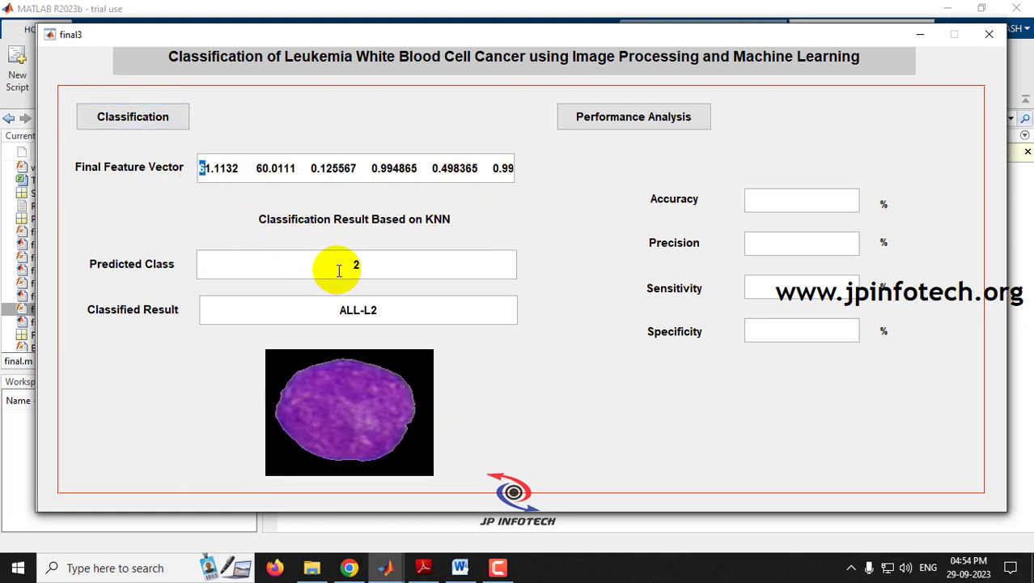
{"action": "left_click_drag", "start_coordinate": [339, 270], "coordinate": [364, 267]}
{"action": "left_click", "coordinate": [352, 310]}
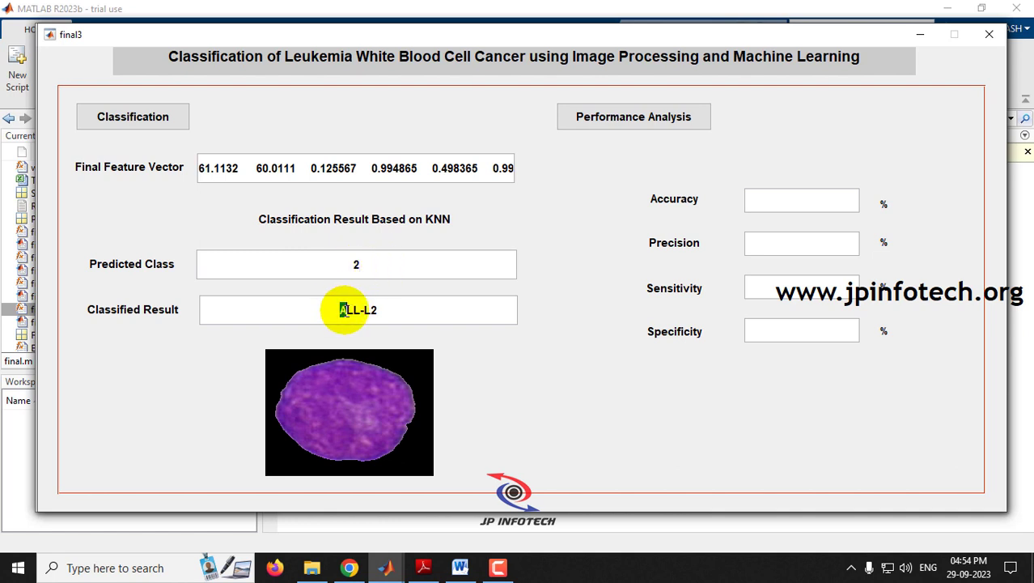
{"action": "left_click_drag", "start_coordinate": [344, 310], "coordinate": [379, 312]}
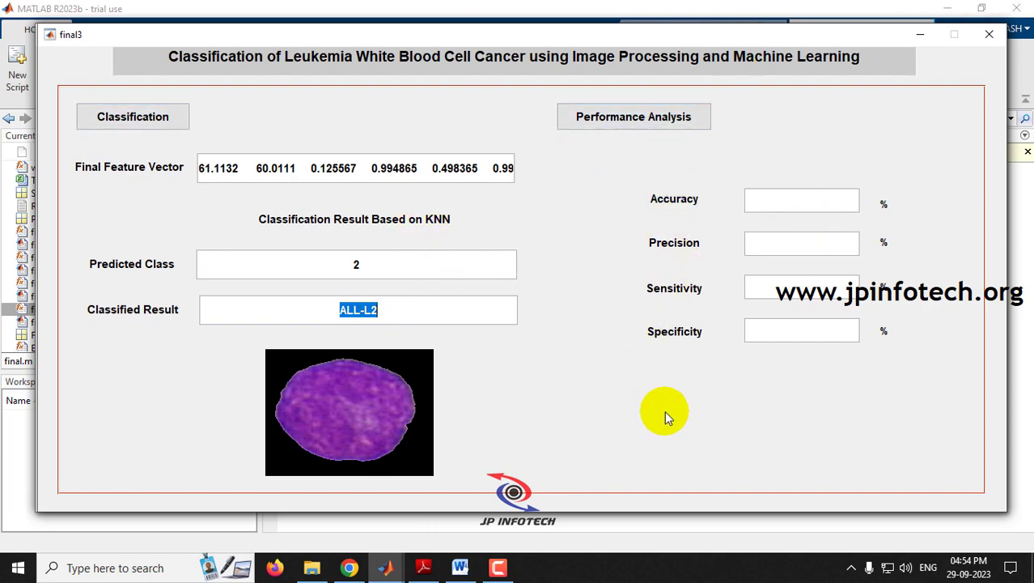
{"action": "left_click", "coordinate": [987, 39]}
Close the remaining classifier windows and relaunch the GUI by running final.m.
{"action": "left_click", "coordinate": [988, 39]}
{"action": "left_click", "coordinate": [987, 38]}
{"action": "left_click", "coordinate": [988, 39]}
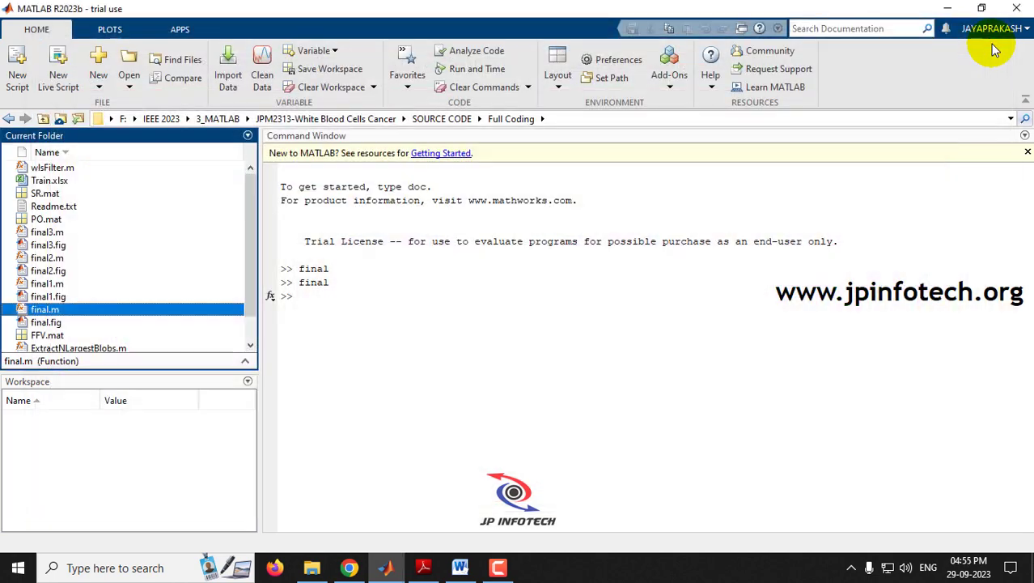
{"action": "right_click", "coordinate": [45, 309]}
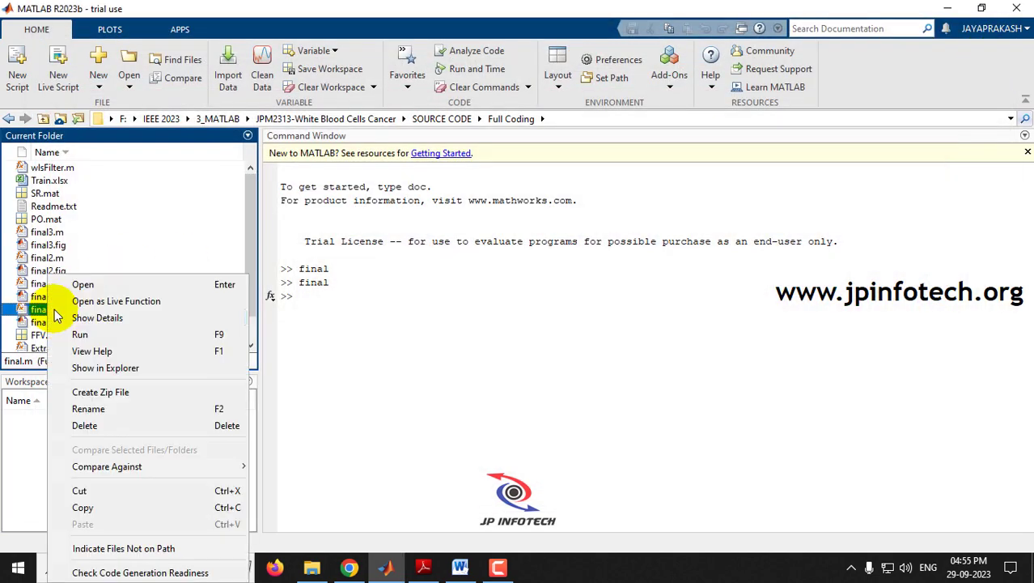
{"action": "left_click", "coordinate": [91, 338]}
Load test cell M2a, preprocess and segment its nucleus, then continue to feature extraction.
{"action": "left_click", "coordinate": [127, 109]}
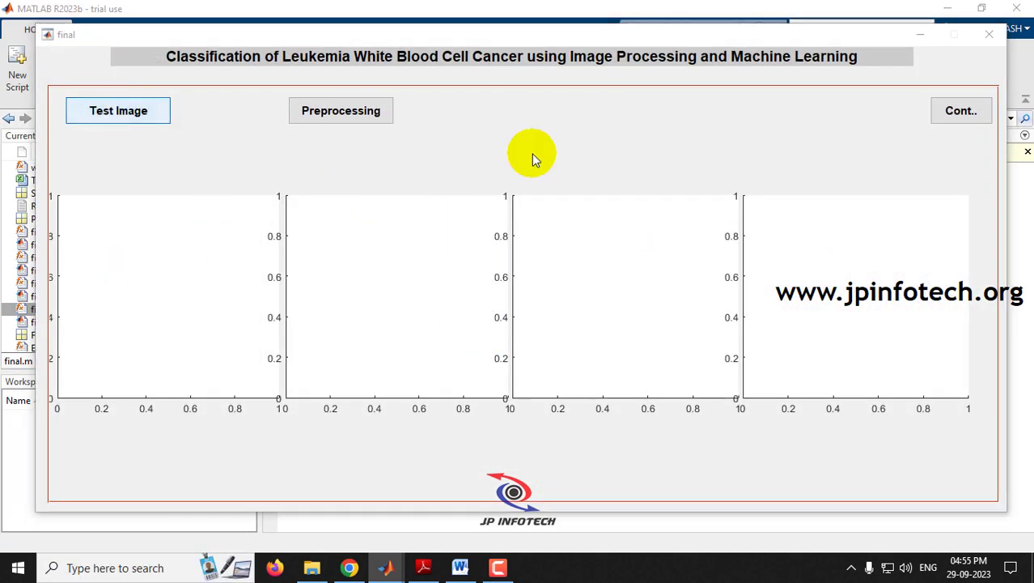
{"action": "left_click", "coordinate": [219, 157]}
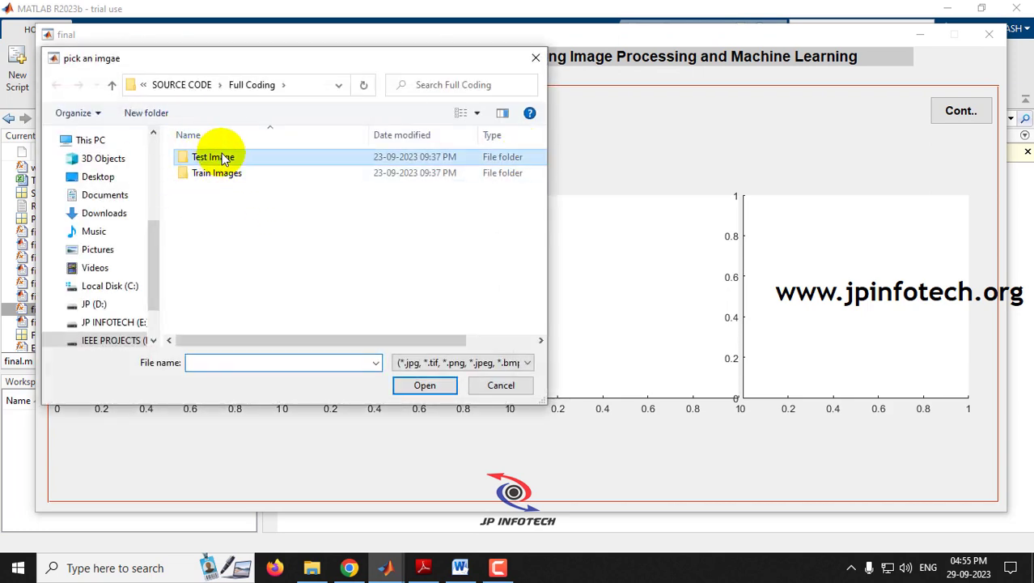
{"action": "double_click", "coordinate": [224, 160]}
{"action": "double_click", "coordinate": [398, 167]}
{"action": "left_click", "coordinate": [301, 123]}
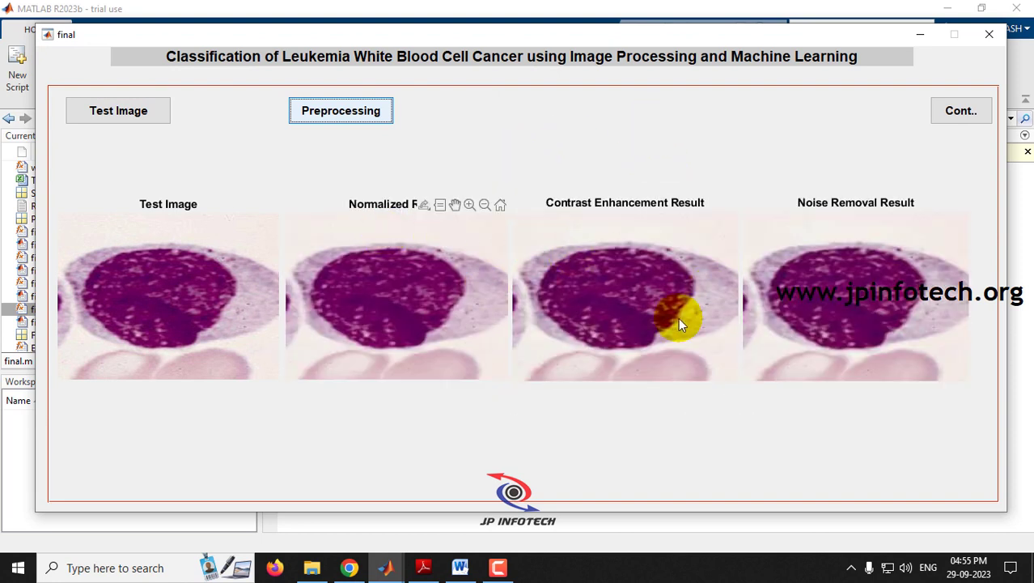
{"action": "left_click", "coordinate": [963, 110]}
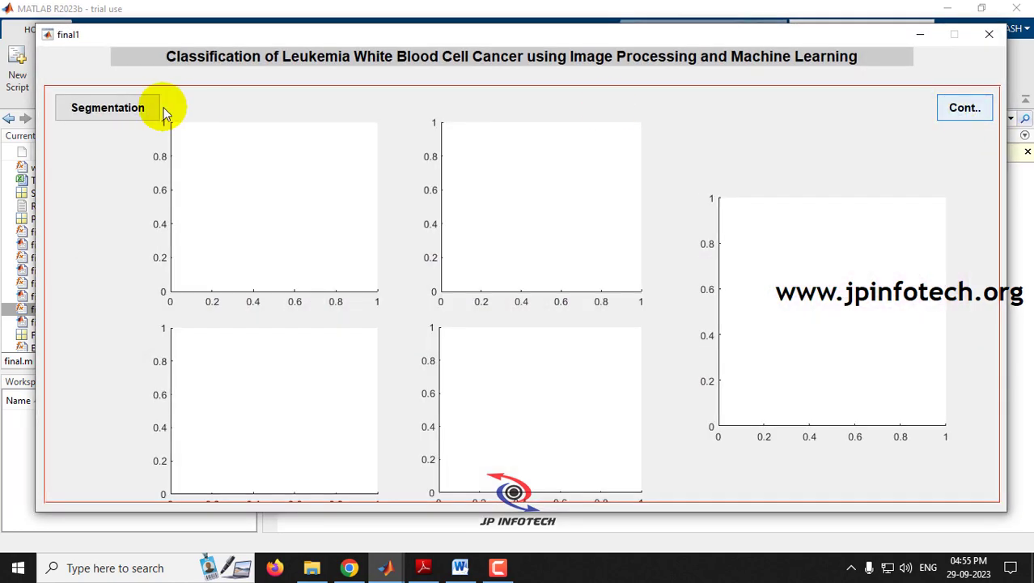
{"action": "left_click", "coordinate": [113, 108]}
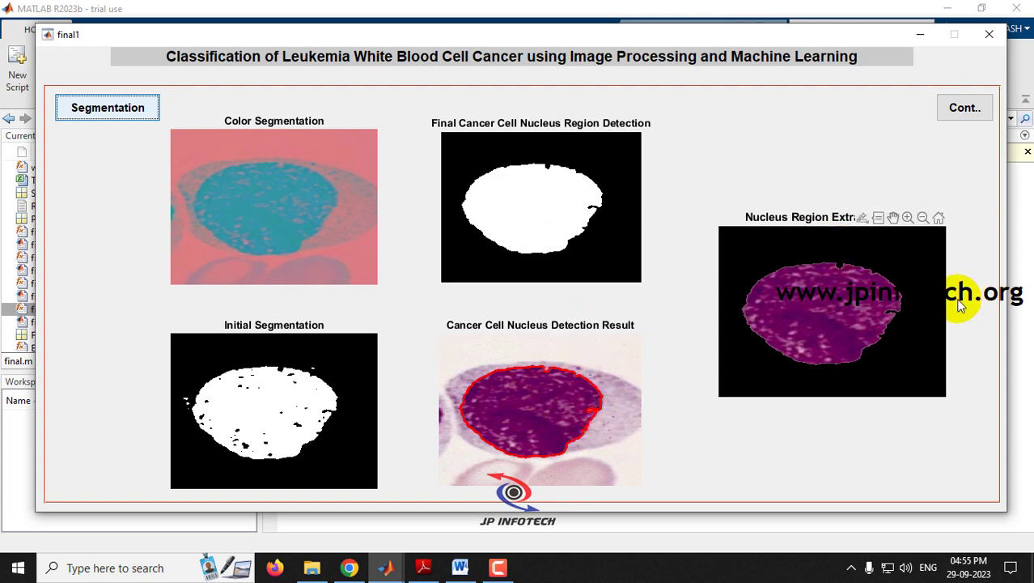
{"action": "left_click", "coordinate": [965, 107]}
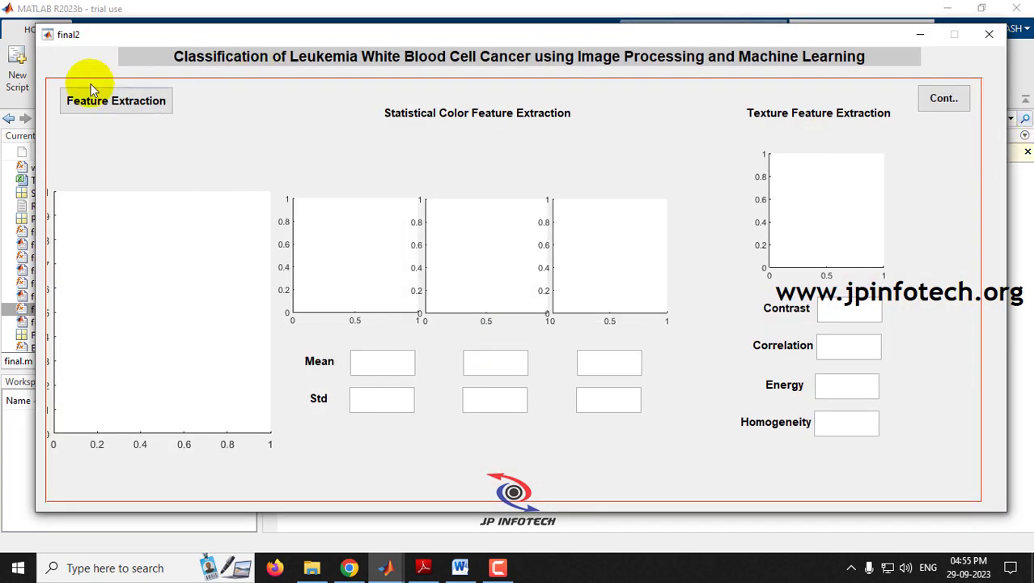
Extract nucleus features and classify the M2a test cell as AML-M2, predicted class 3.
{"action": "left_click", "coordinate": [150, 110]}
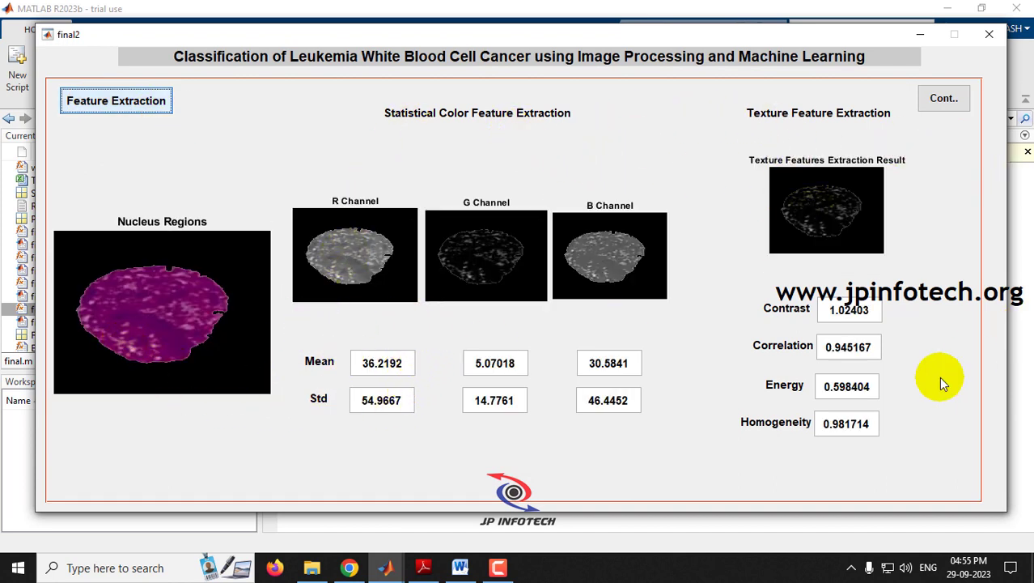
{"action": "left_click", "coordinate": [946, 96]}
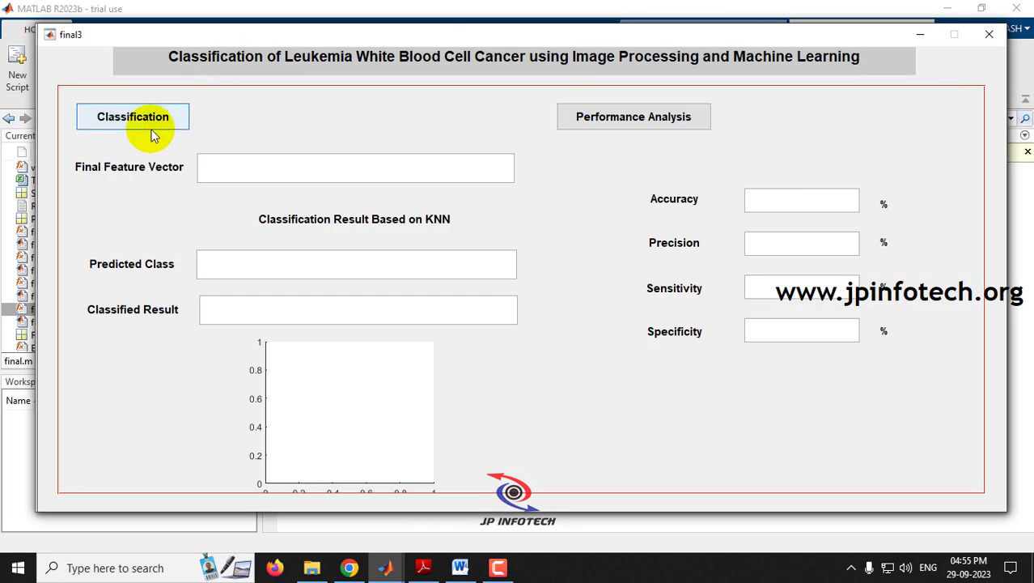
{"action": "left_click", "coordinate": [151, 128]}
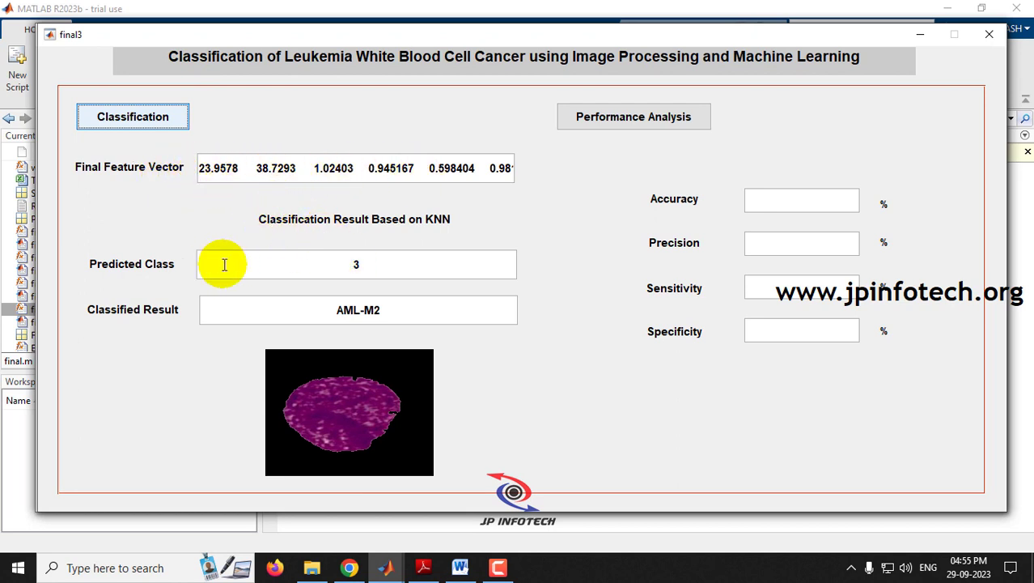
{"action": "double_click", "coordinate": [356, 266]}
{"action": "left_click_drag", "start_coordinate": [341, 313], "coordinate": [390, 309]}
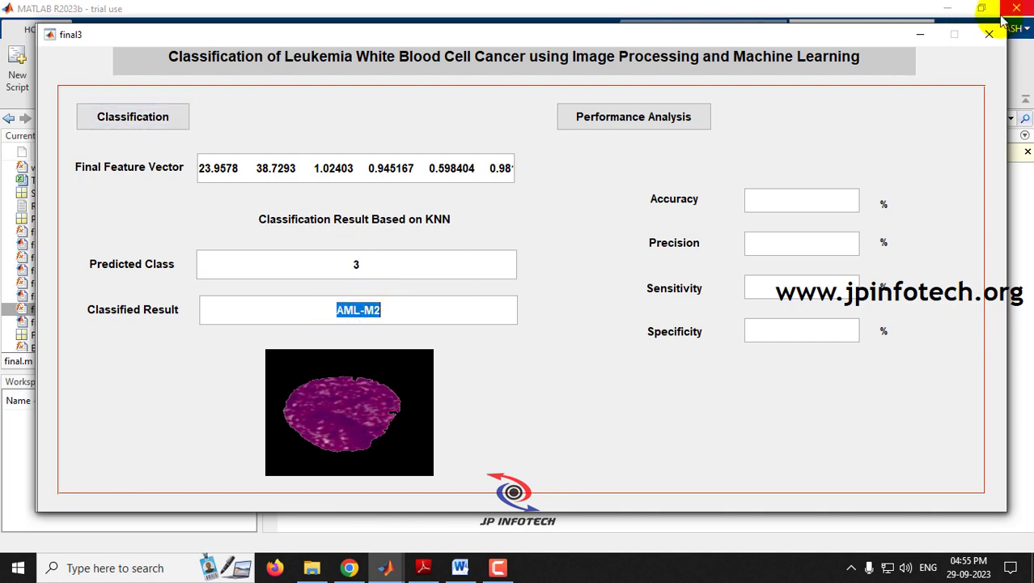
Close the classification, feature extraction, segmentation and preprocessing windows.
{"action": "left_click", "coordinate": [988, 39]}
{"action": "left_click", "coordinate": [987, 41]}
{"action": "left_click", "coordinate": [987, 39]}
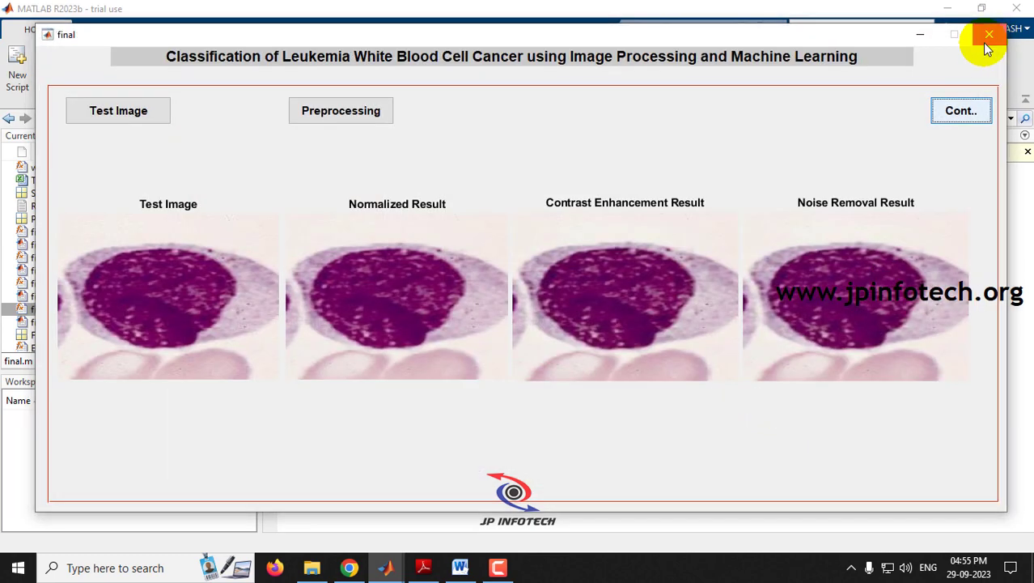
{"action": "left_click", "coordinate": [986, 34]}
Rerun final.m and load the M5b cell image from the Test Image folder.
{"action": "right_click", "coordinate": [63, 311]}
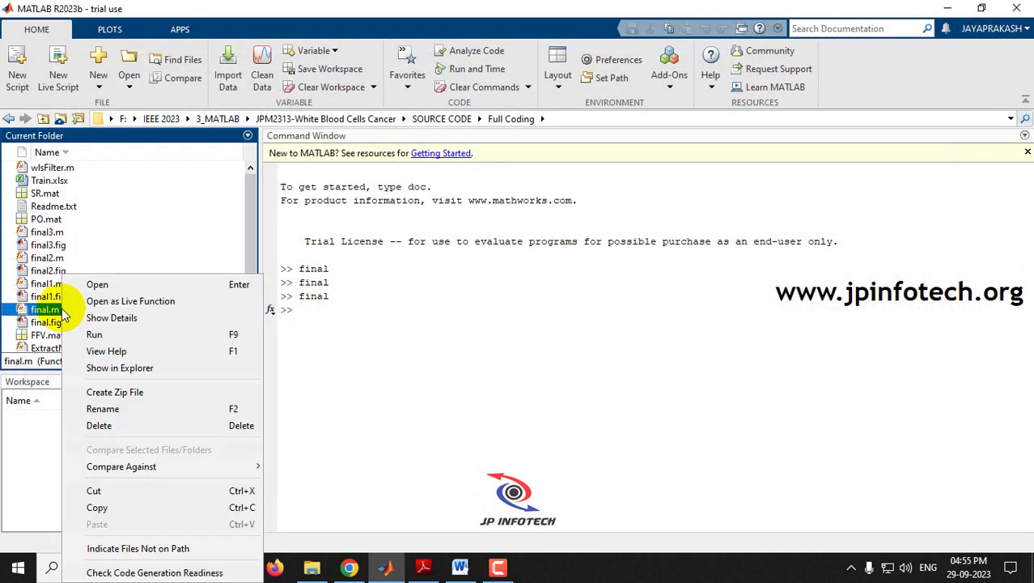
{"action": "left_click", "coordinate": [109, 333]}
{"action": "left_click", "coordinate": [129, 112]}
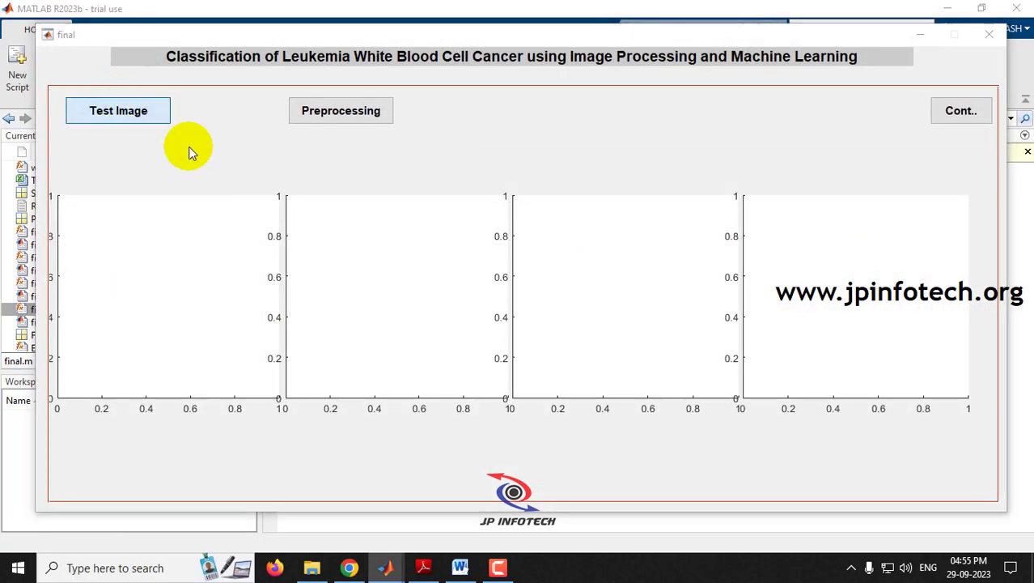
{"action": "double_click", "coordinate": [207, 148]}
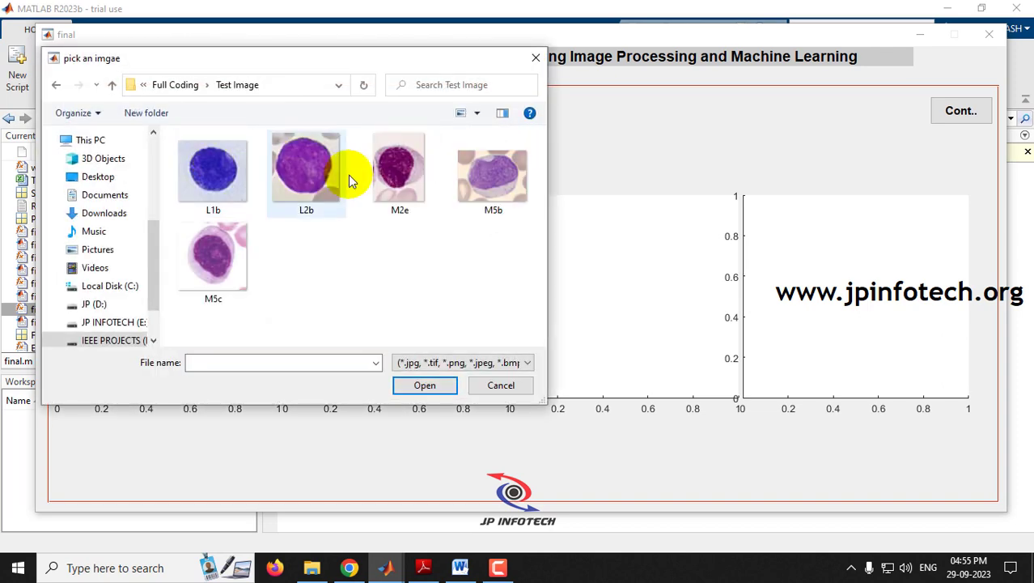
{"action": "double_click", "coordinate": [498, 179]}
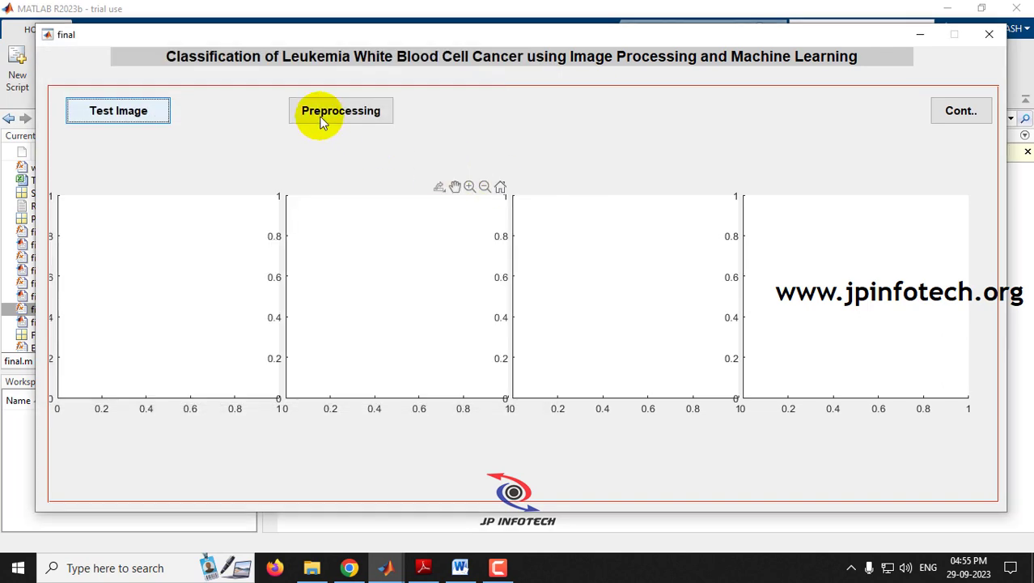
Preprocess, segment and extract nucleus features from the M5b cell (RGB means 53.3151, 36.2151, 62.4771).
{"action": "left_click", "coordinate": [383, 113]}
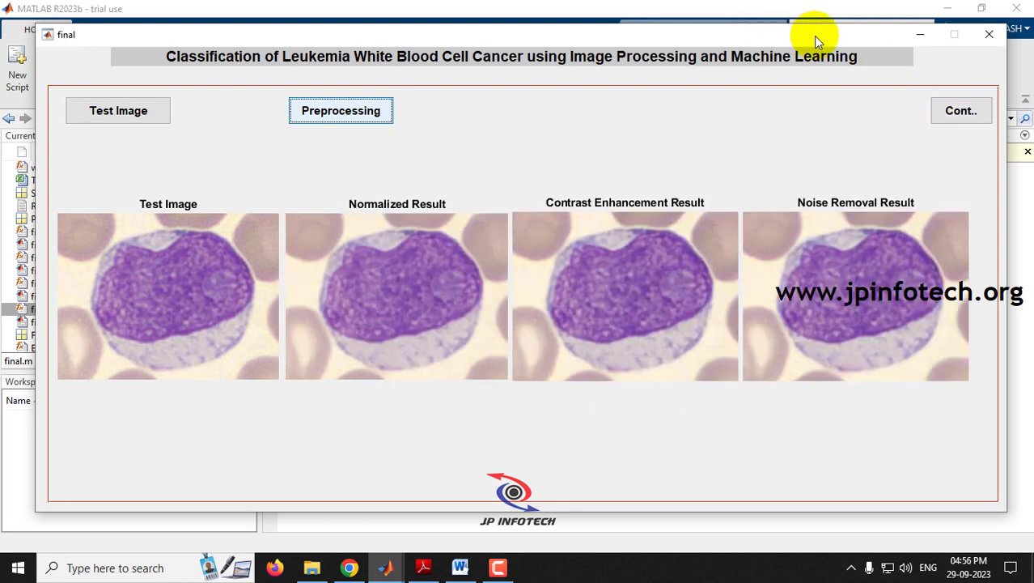
{"action": "left_click", "coordinate": [973, 111]}
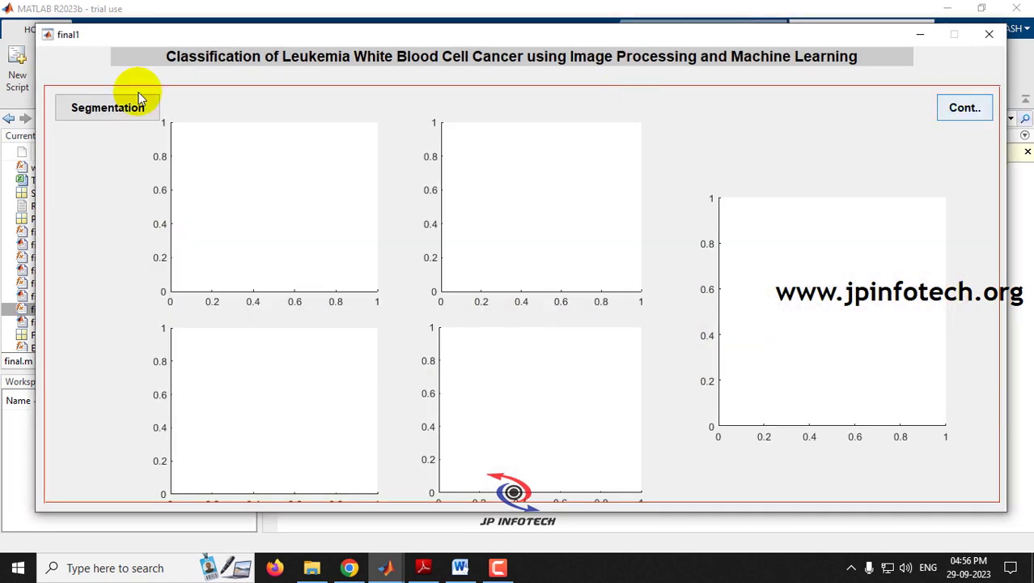
{"action": "left_click", "coordinate": [118, 107]}
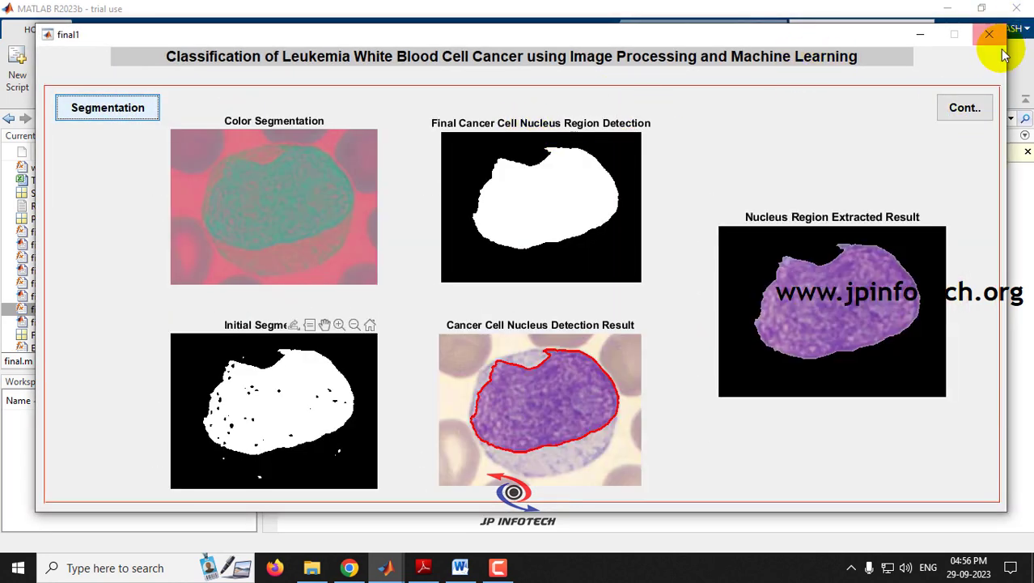
{"action": "left_click", "coordinate": [976, 108]}
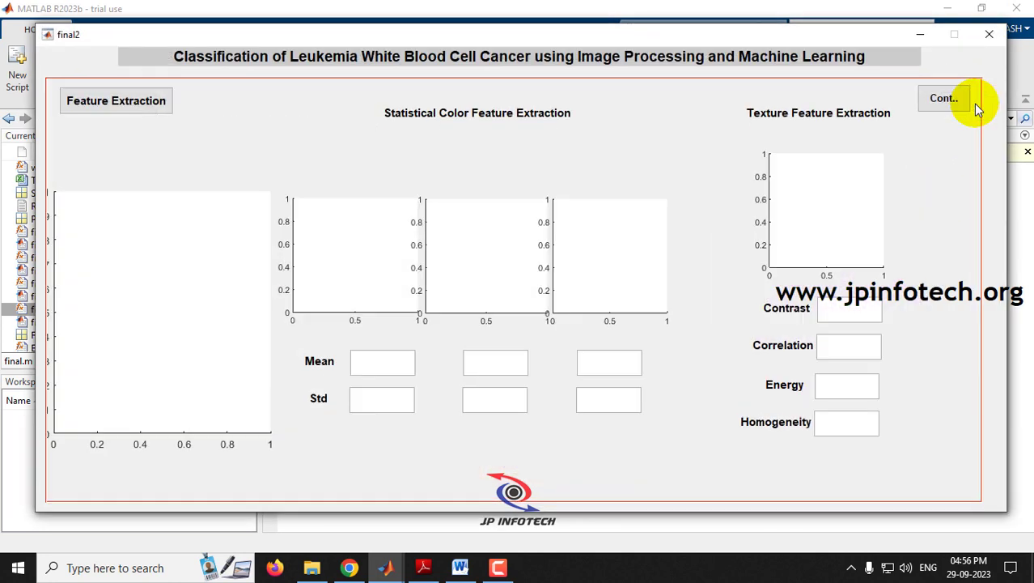
{"action": "left_click", "coordinate": [94, 108]}
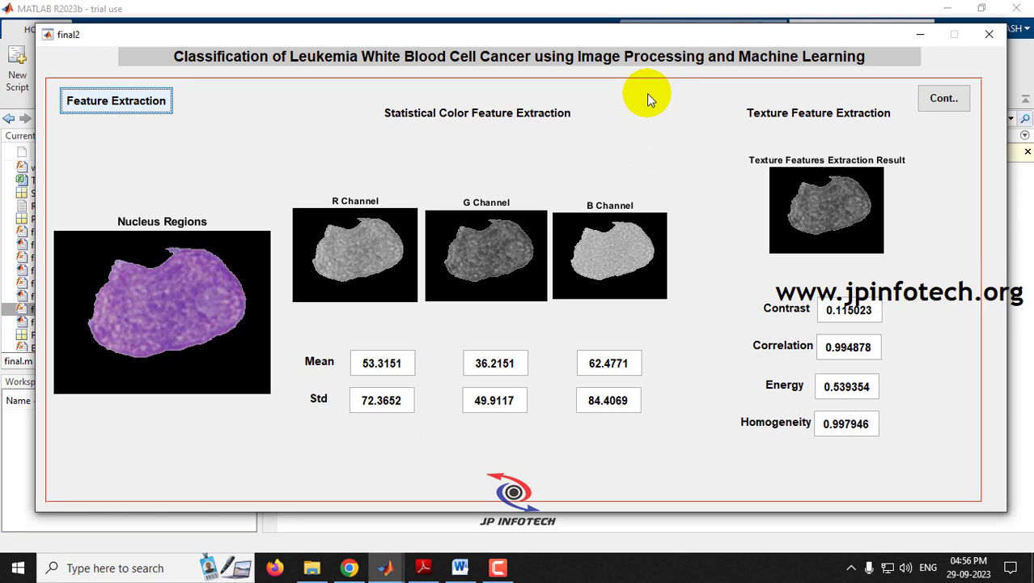
{"action": "left_click", "coordinate": [947, 100]}
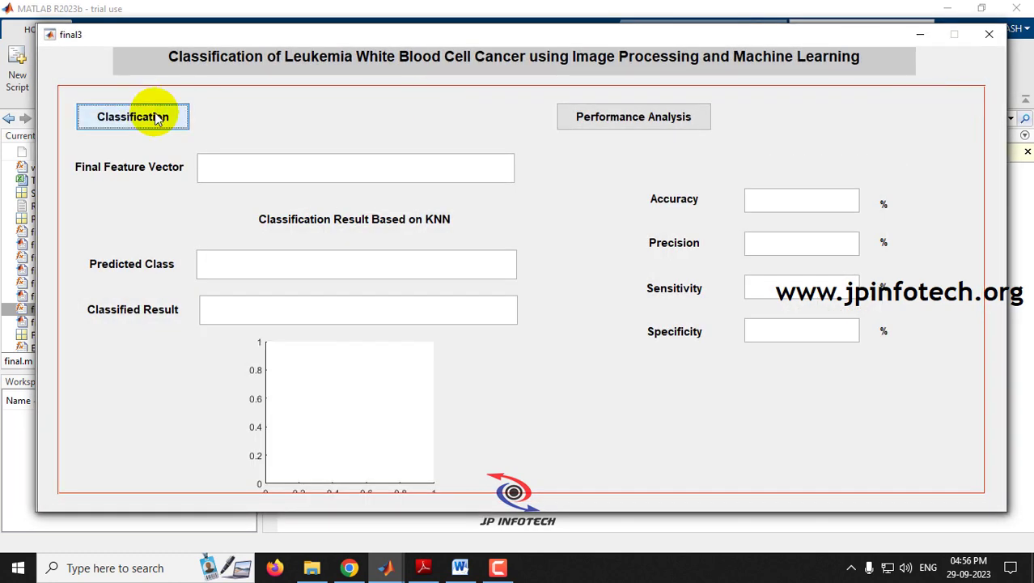
Run KNN classification on the M5b cell, yielding predicted class 4 and result AML-M5.
{"action": "left_click", "coordinate": [159, 119]}
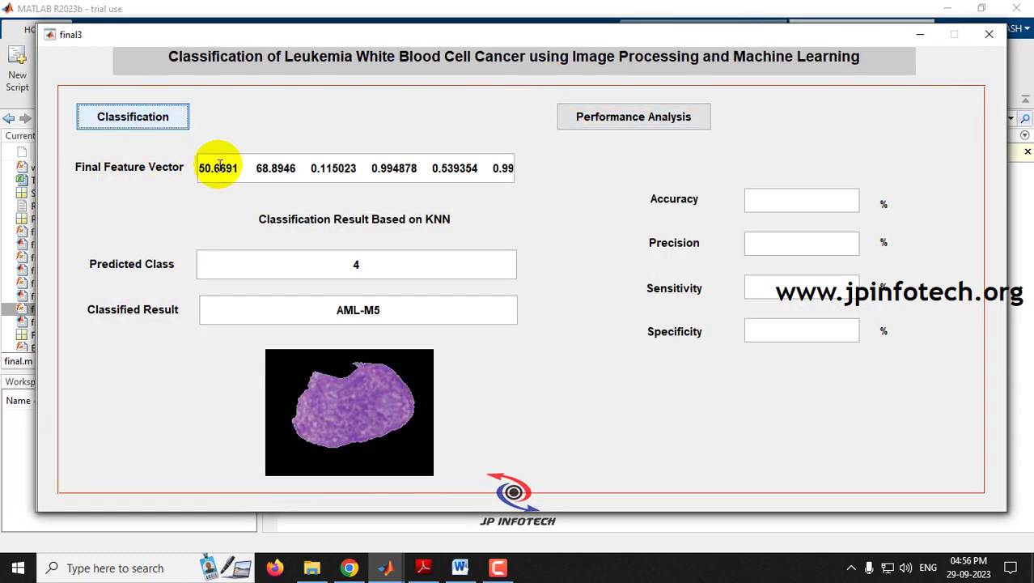
{"action": "left_click_drag", "start_coordinate": [204, 168], "coordinate": [552, 173]}
{"action": "left_click", "coordinate": [238, 224]}
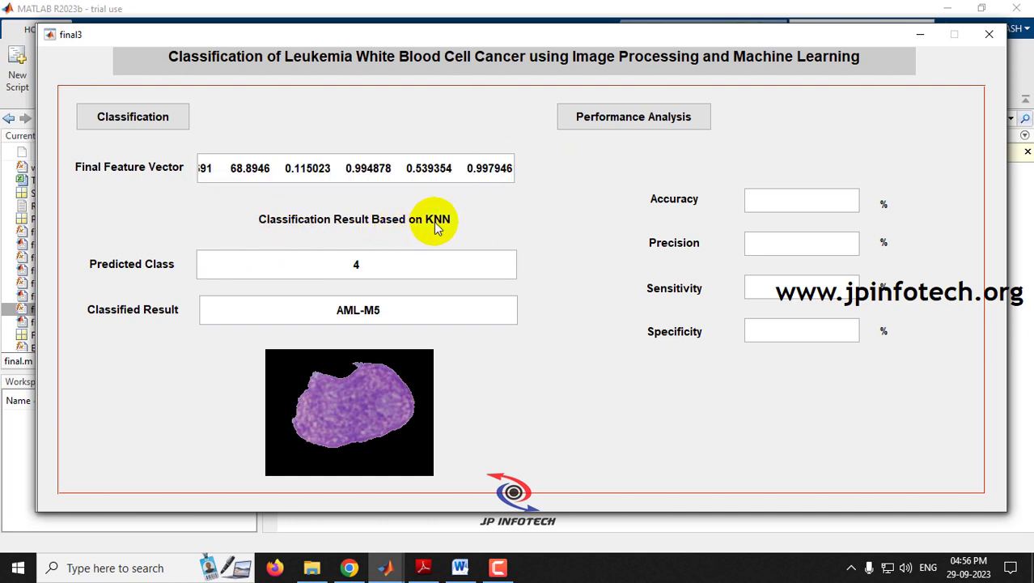
{"action": "double_click", "coordinate": [355, 264]}
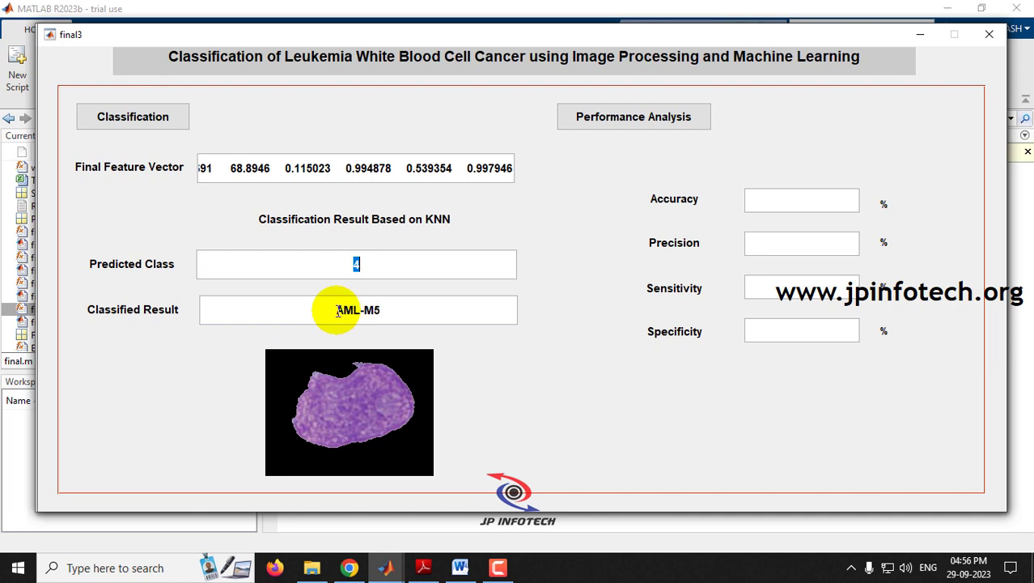
{"action": "left_click_drag", "start_coordinate": [339, 312], "coordinate": [380, 310]}
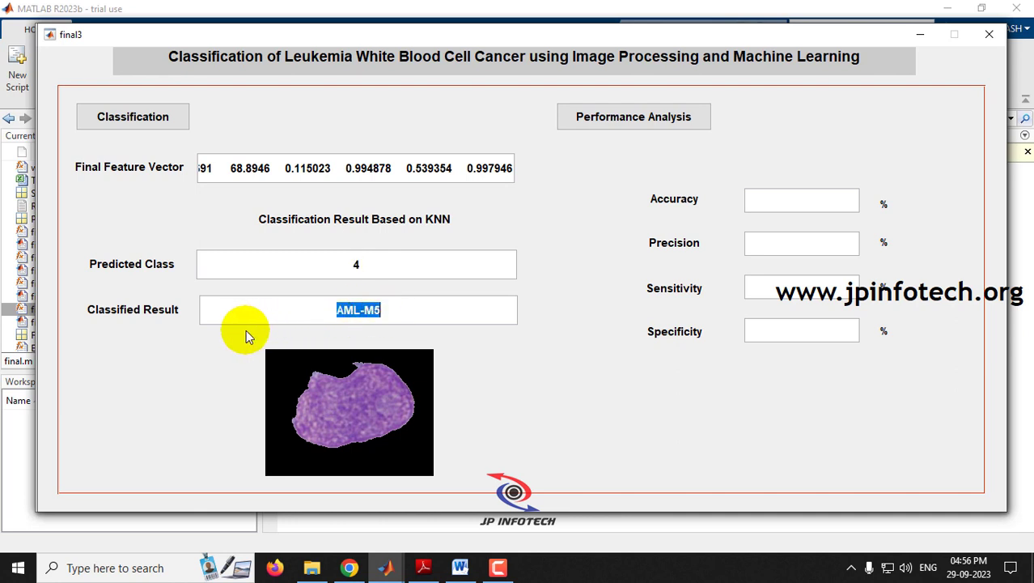
{"action": "left_click", "coordinate": [460, 567]}
Check the report's leukemia class list, then run performance analysis showing 97% accuracy and 96.7213% precision.
{"action": "scroll", "coordinate": [836, 404], "scroll_direction": "down", "scroll_amount": 15}
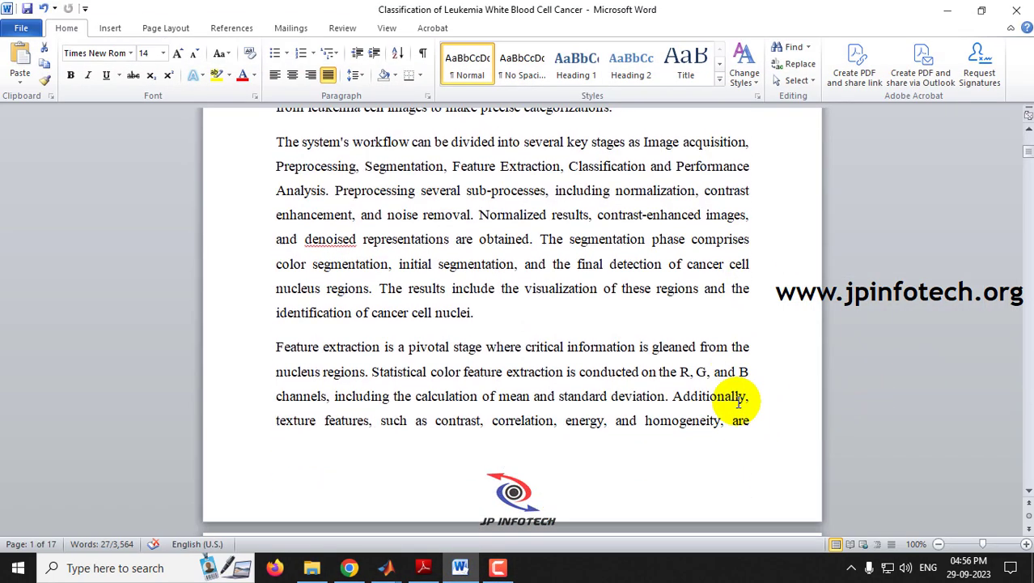
{"action": "left_click_drag", "start_coordinate": [593, 301], "coordinate": [363, 335]}
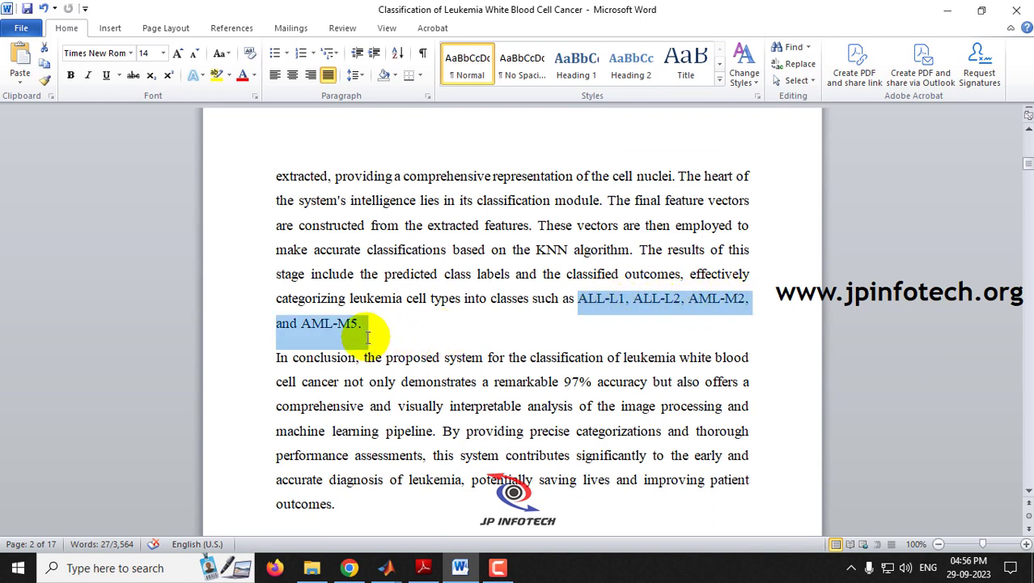
{"action": "left_click", "coordinate": [407, 575]}
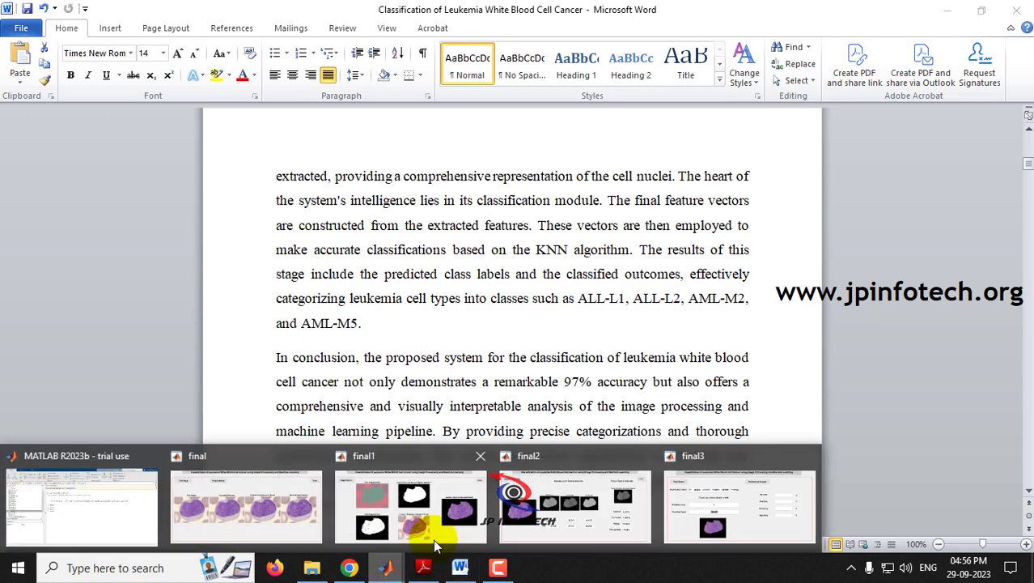
{"action": "left_click", "coordinate": [773, 519]}
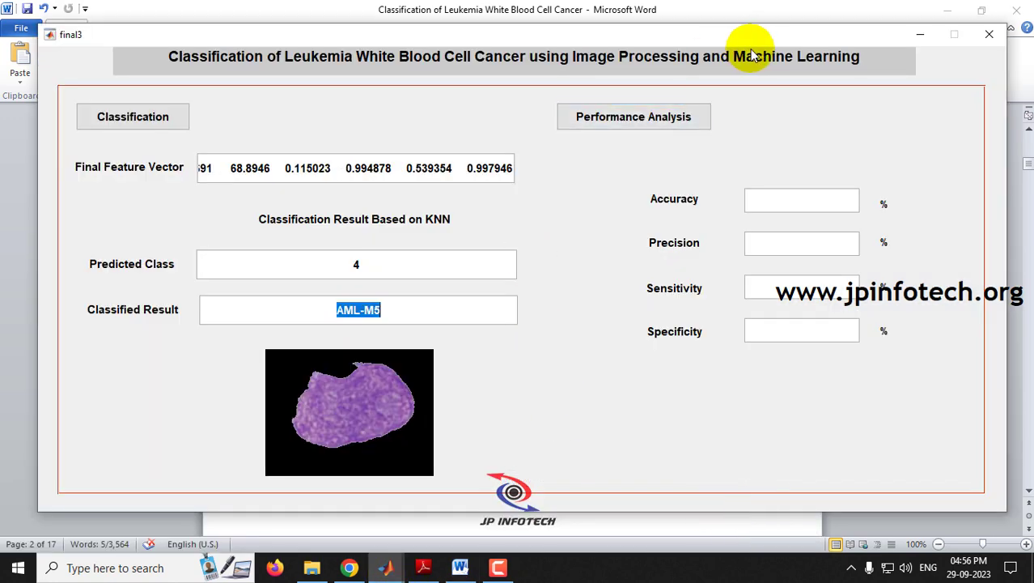
{"action": "left_click", "coordinate": [652, 119]}
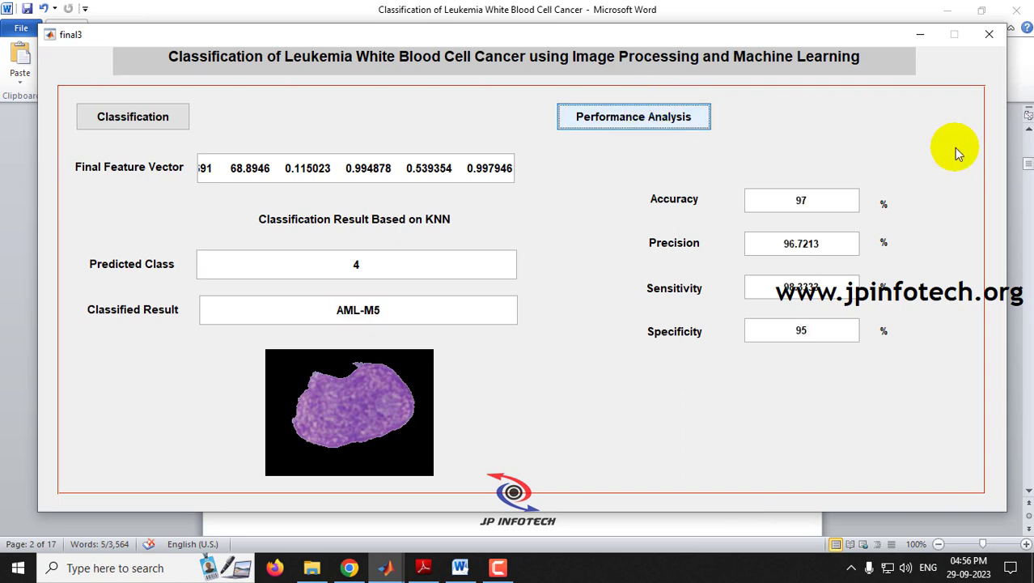
Close the remaining classification, segmentation and preprocessing GUI windows.
{"action": "left_click", "coordinate": [984, 39]}
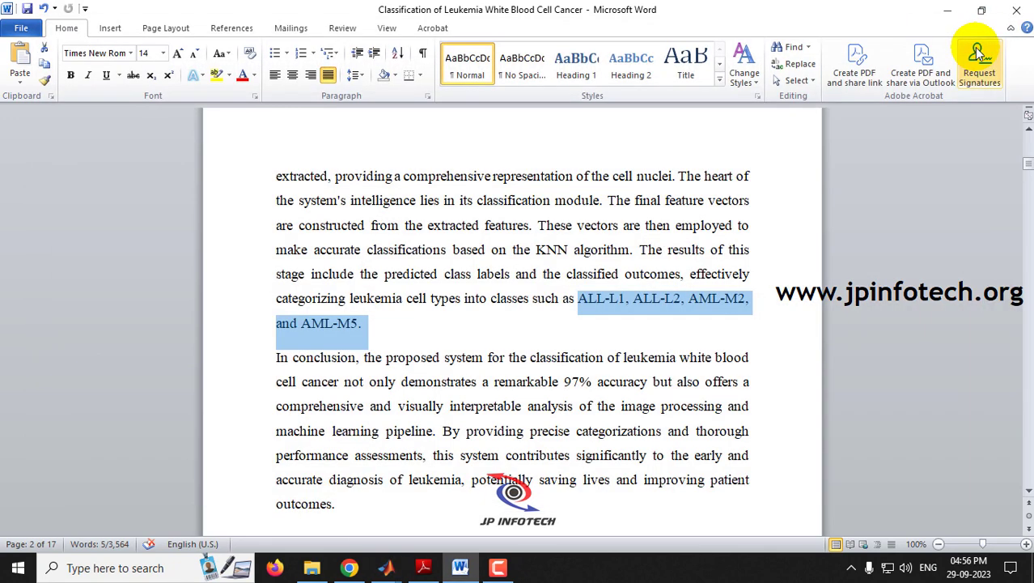
{"action": "left_click", "coordinate": [386, 567]}
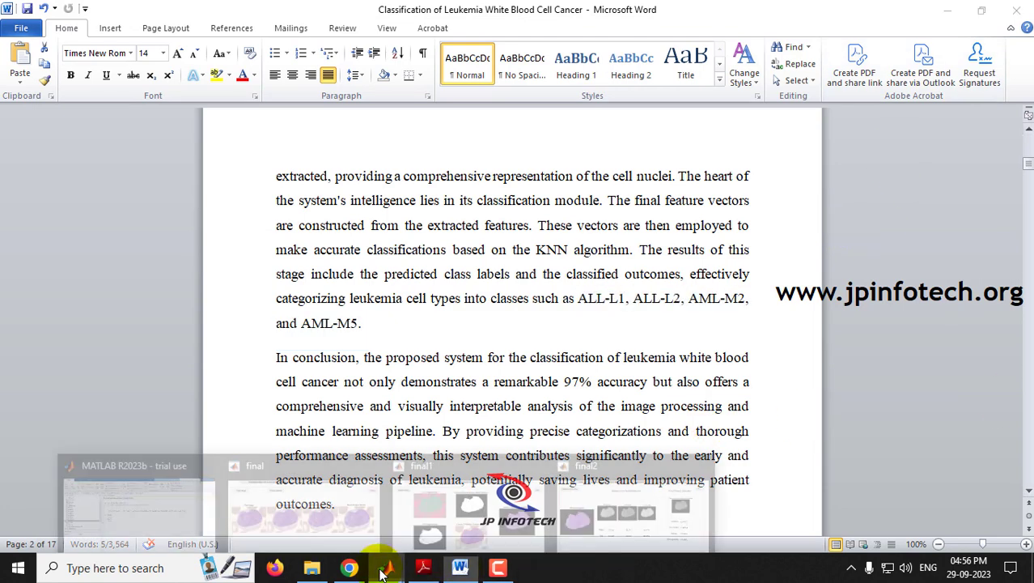
{"action": "left_click", "coordinate": [622, 458]}
{"action": "left_click", "coordinate": [534, 456]}
Return to the top of the Word report and select the title.
{"action": "left_click", "coordinate": [455, 570]}
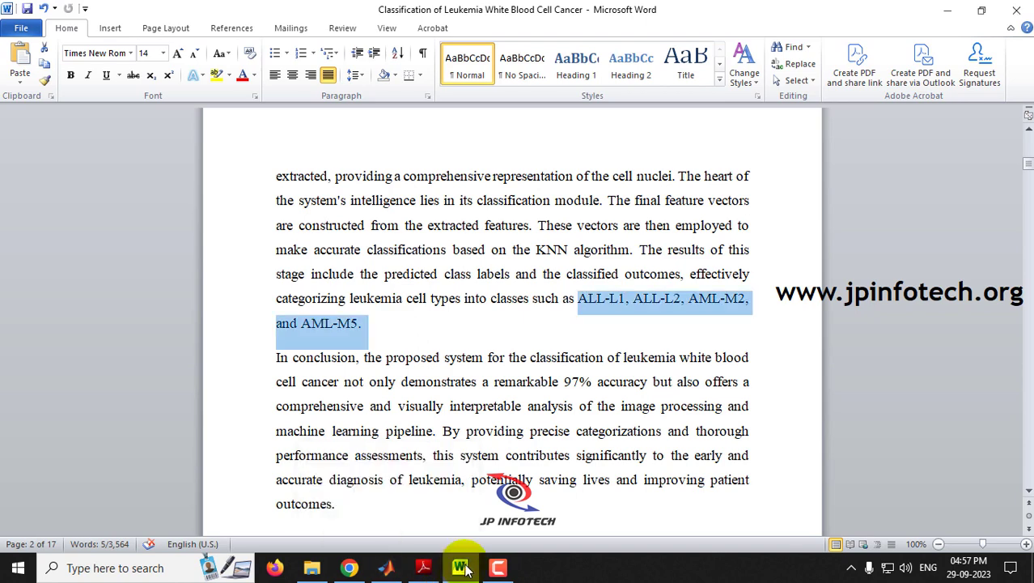
{"action": "key", "text": "ctrl+Home"}
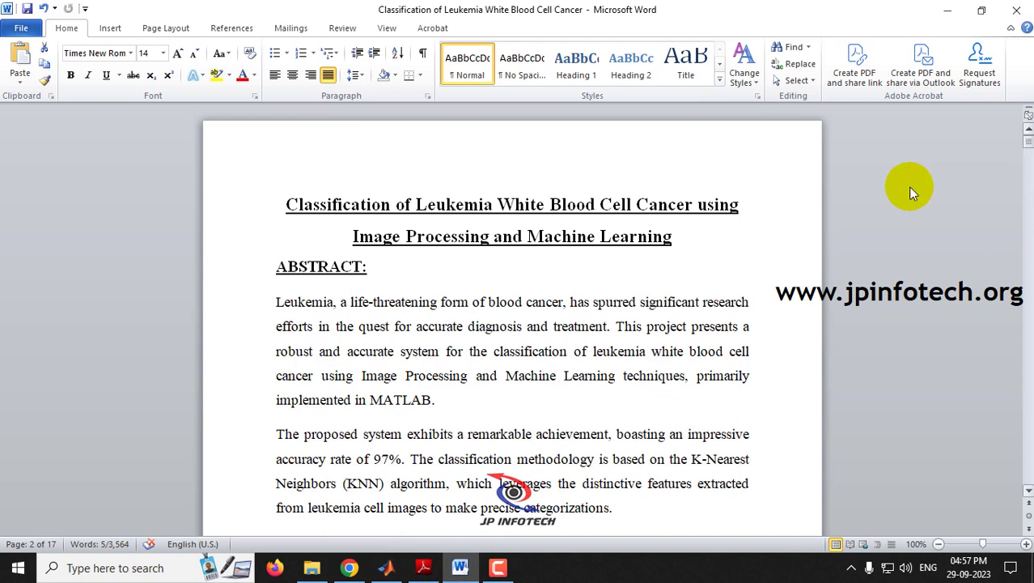
{"action": "left_click_drag", "start_coordinate": [282, 208], "coordinate": [668, 238]}
Deselect the report title by clicking in the body text.
{"action": "left_click", "coordinate": [542, 355]}
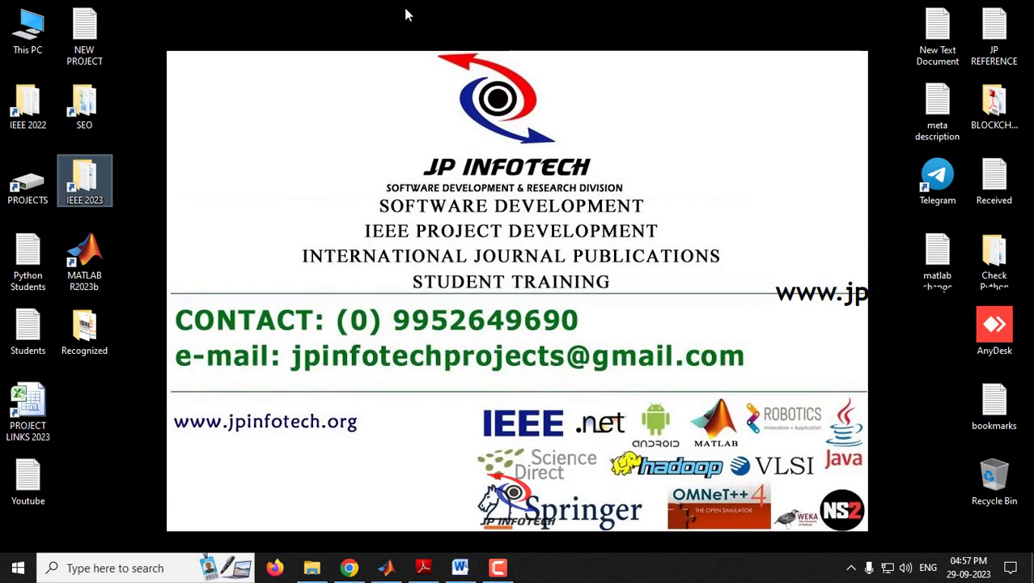